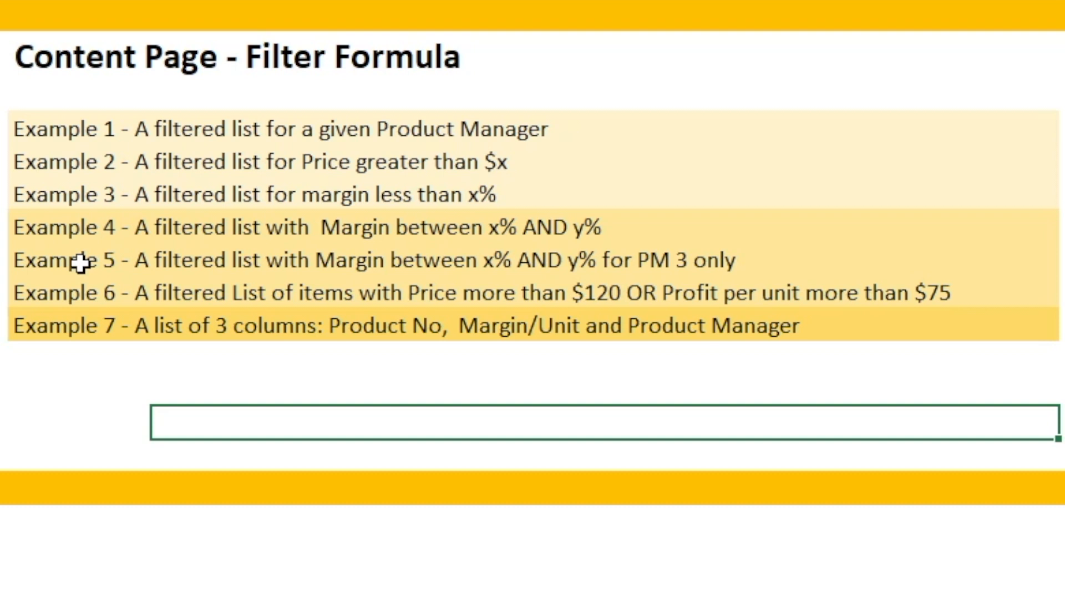
Step: Open the Example1 sheet and review the FILTER syntax, its plain-English explanation and the product data table
{"action": "left_click", "coordinate": [81, 263]}
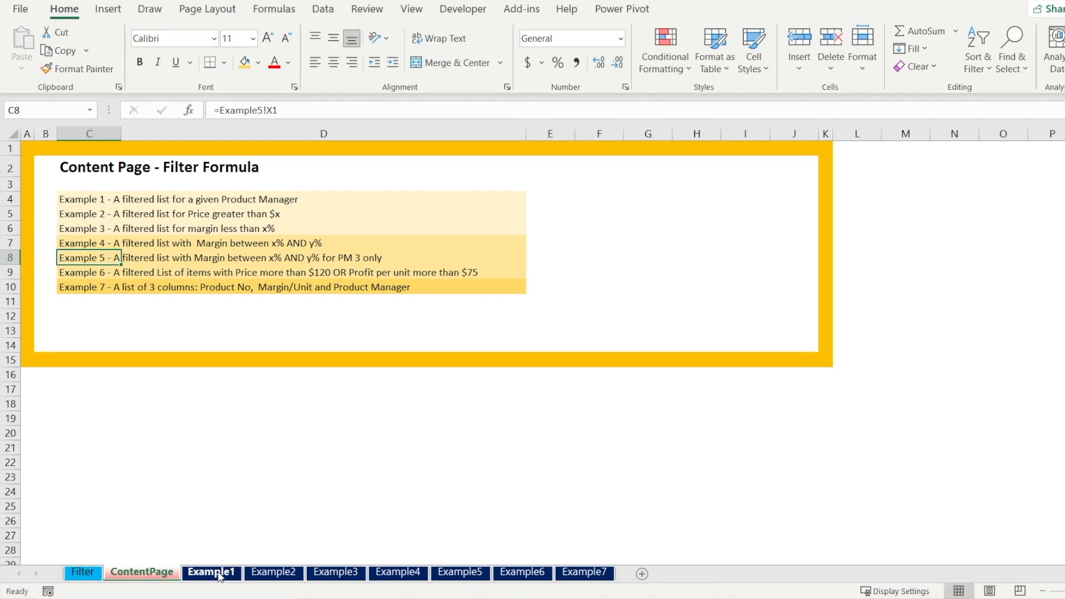
{"action": "left_click", "coordinate": [220, 574]}
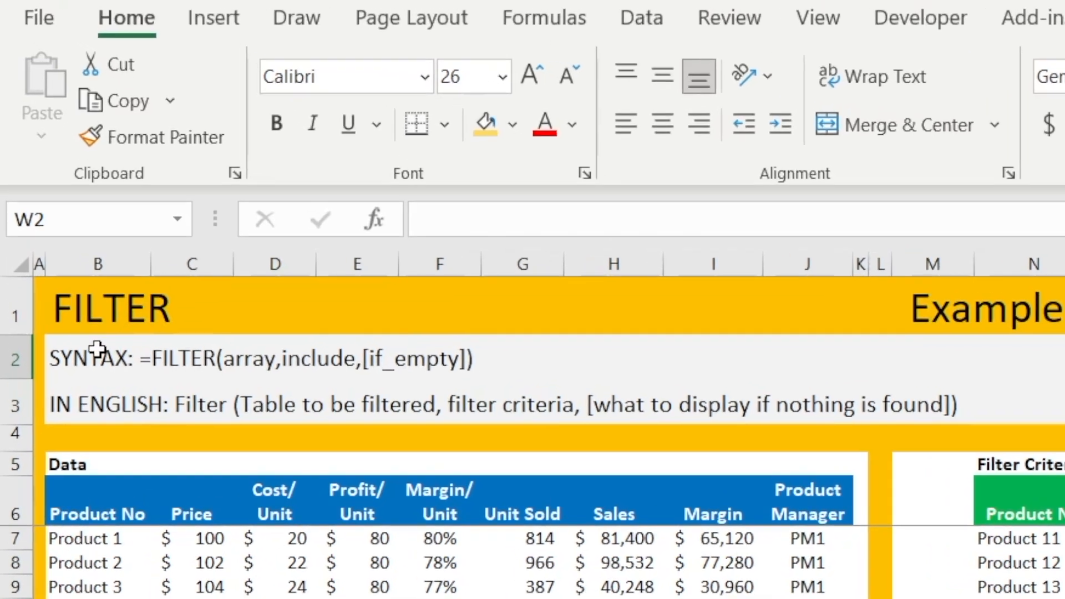
{"action": "left_click", "coordinate": [42, 172]}
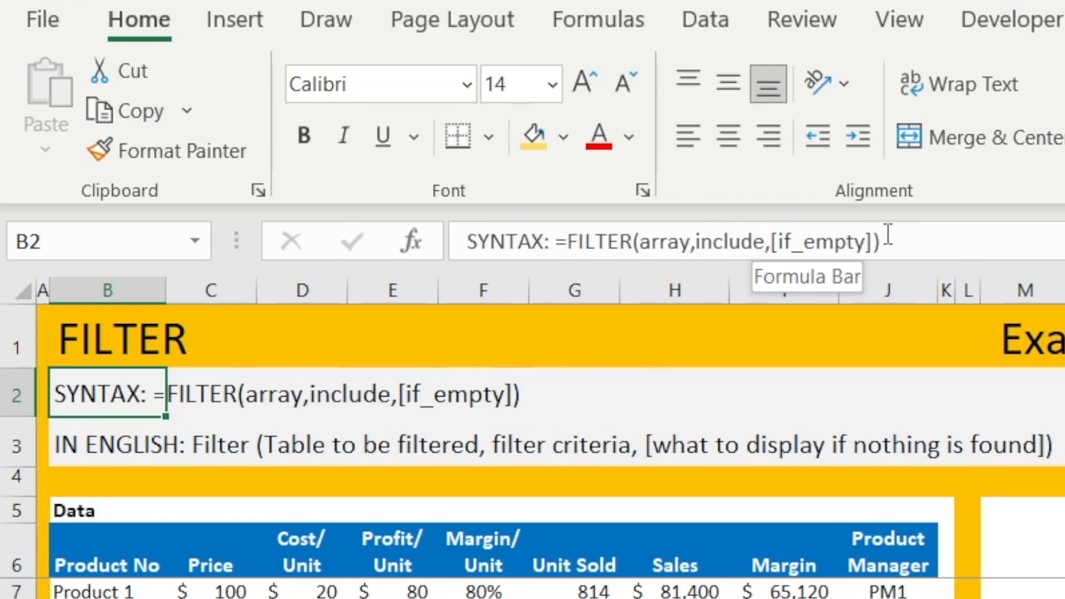
{"action": "left_click", "coordinate": [105, 427]}
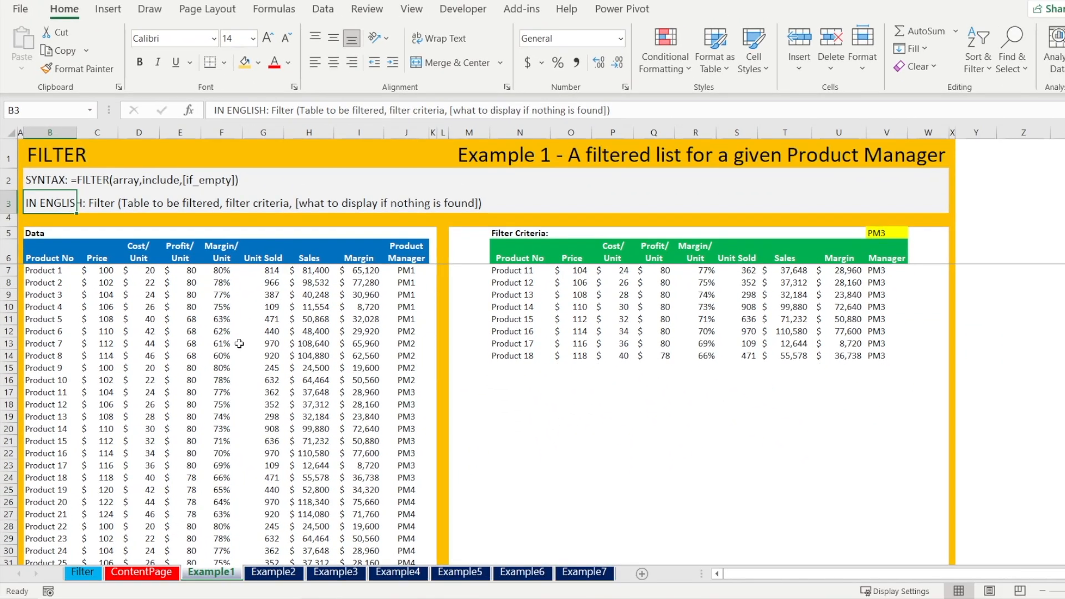
{"action": "scroll", "coordinate": [240, 344], "scroll_direction": "down", "scroll_amount": 3}
{"action": "scroll", "coordinate": [239, 344], "scroll_direction": "up", "scroll_amount": 3}
Step: Clear the existing filtered results in N7:V14 beneath the green header row
{"action": "left_click_drag", "start_coordinate": [516, 271], "coordinate": [886, 358]}
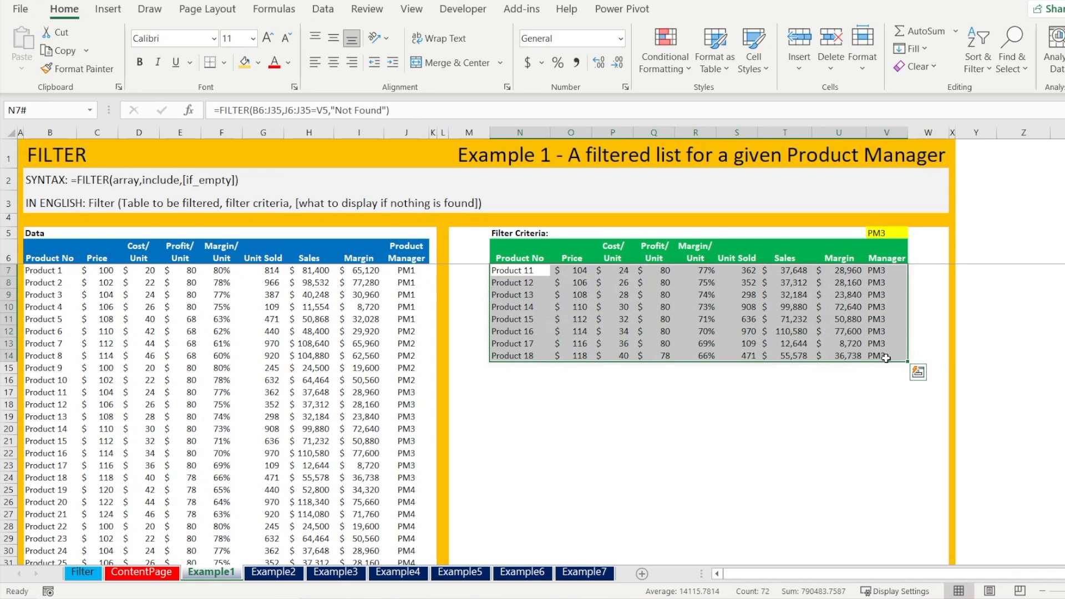
{"action": "key", "text": "Delete"}
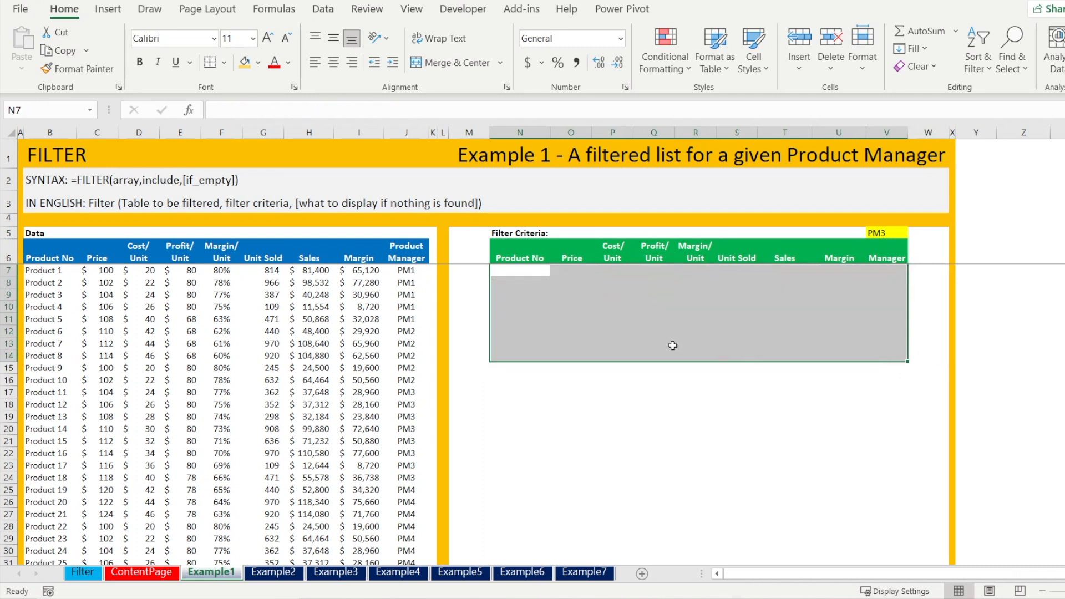
{"action": "left_click", "coordinate": [602, 353]}
{"action": "left_click", "coordinate": [514, 305]}
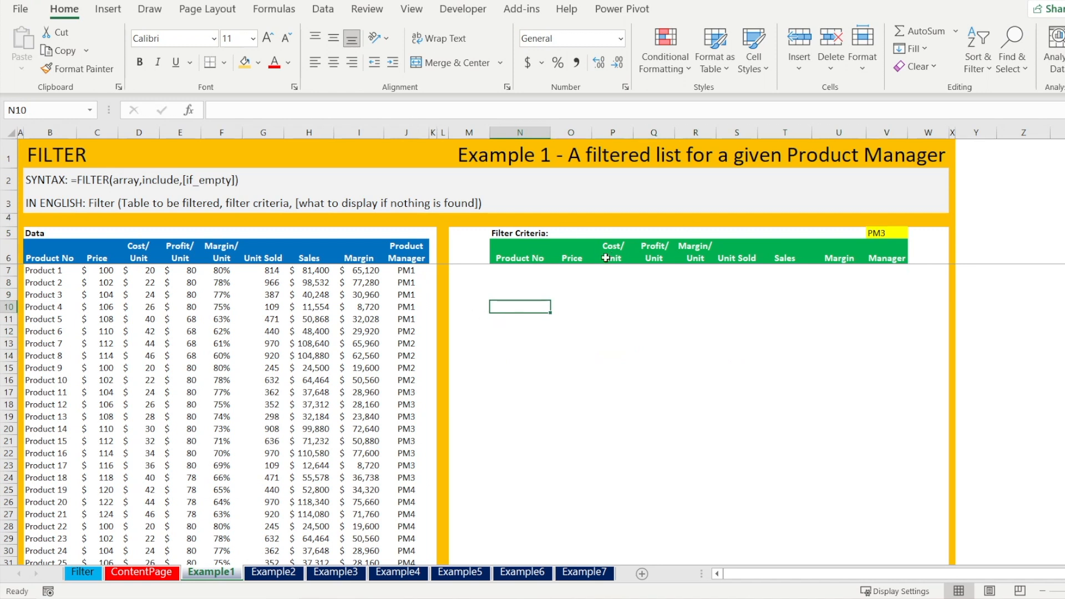
{"action": "left_click_drag", "start_coordinate": [517, 244], "coordinate": [890, 466]}
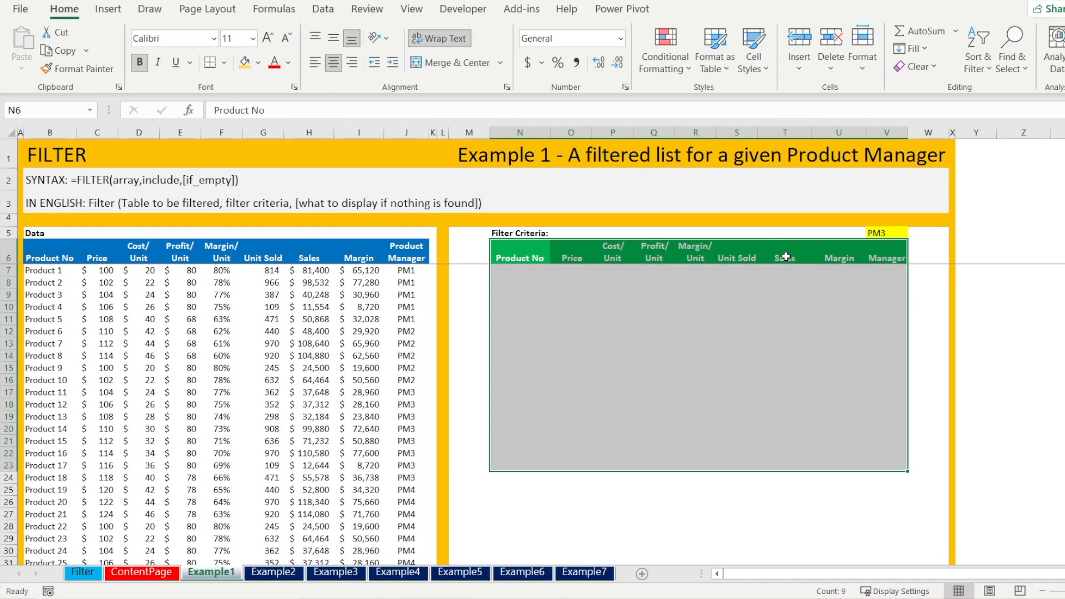
{"action": "left_click", "coordinate": [860, 291]}
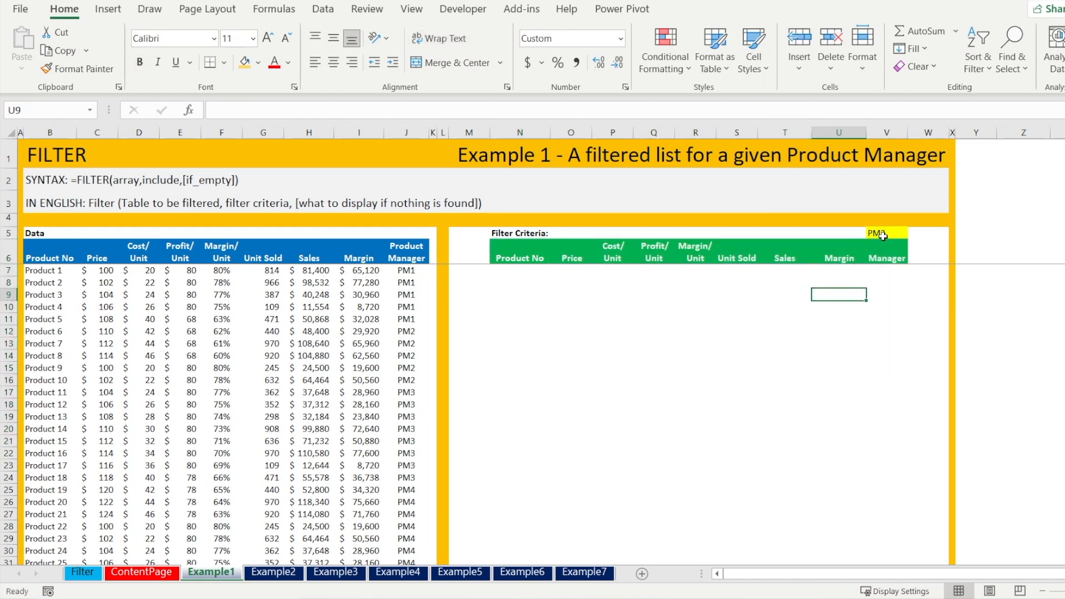
{"action": "left_click", "coordinate": [890, 235]}
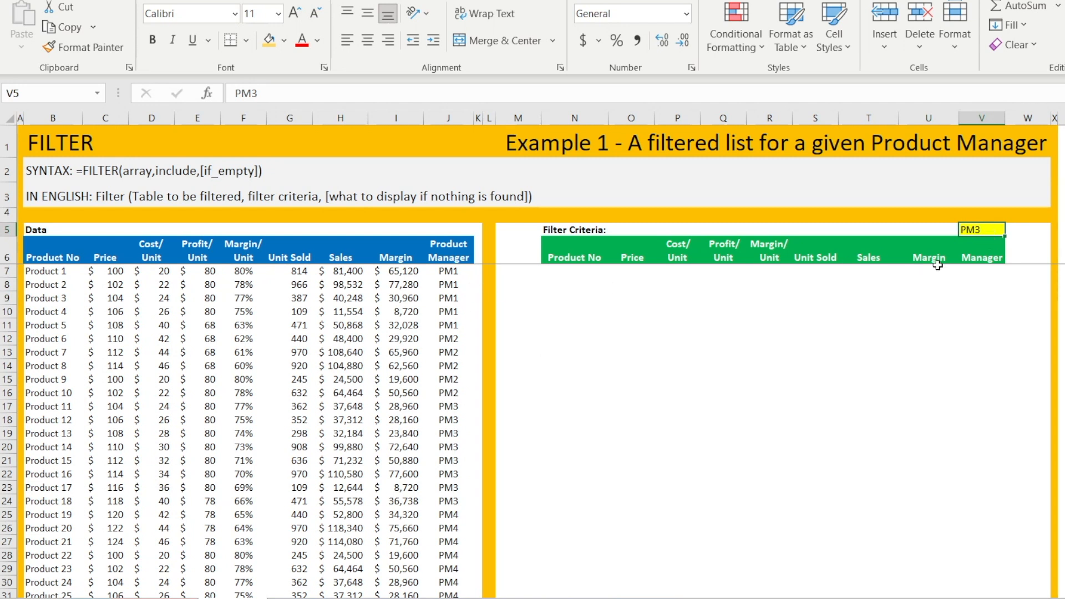
{"action": "left_click_drag", "start_coordinate": [564, 269], "coordinate": [961, 487]}
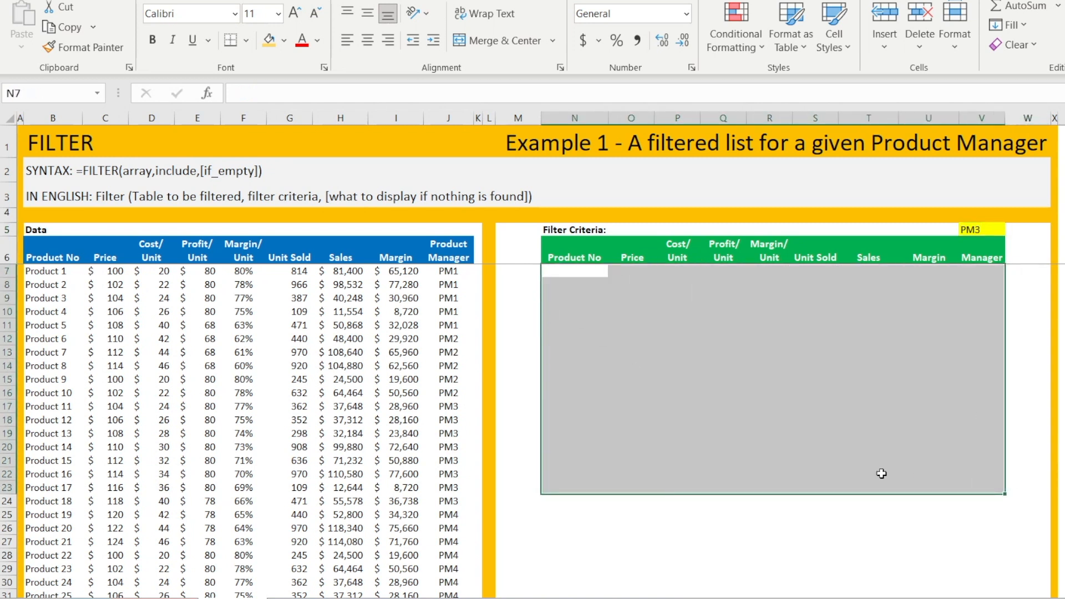
Step: Enter the formula =FILTER(B6:J35,J6:J36=V5) in N7 to list the products of the manager named in the criteria cell
{"action": "left_click", "coordinate": [583, 275]}
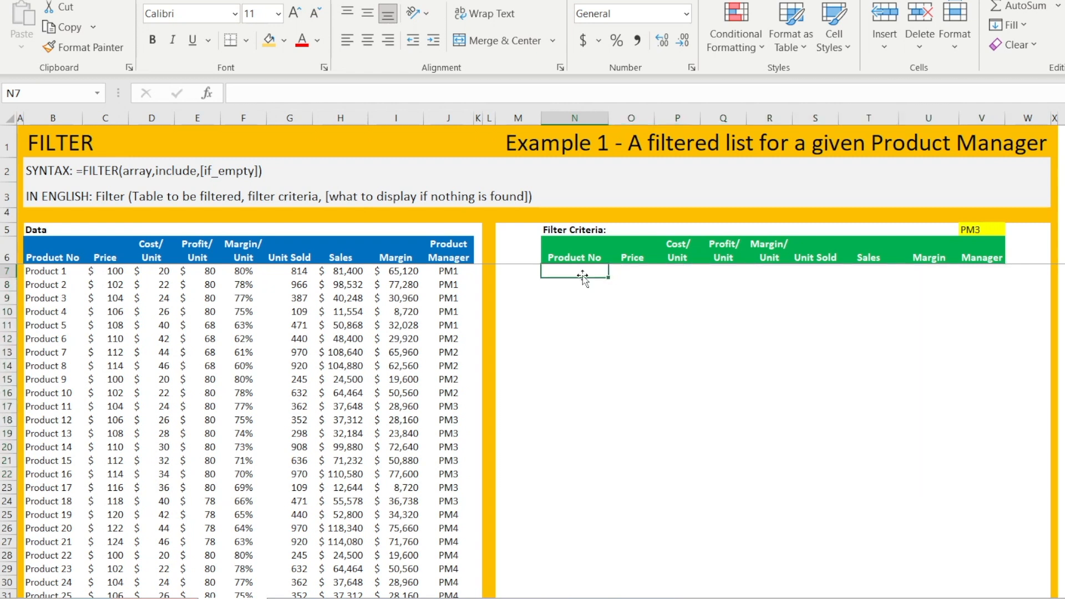
{"action": "type", "text": "=fil"}
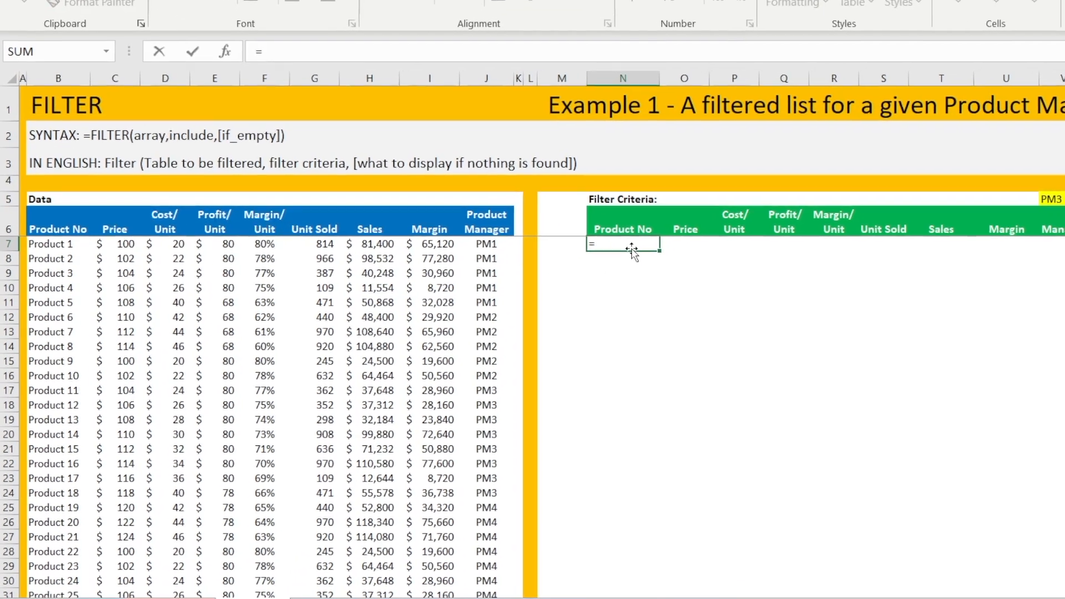
{"action": "type", "text": "ter("}
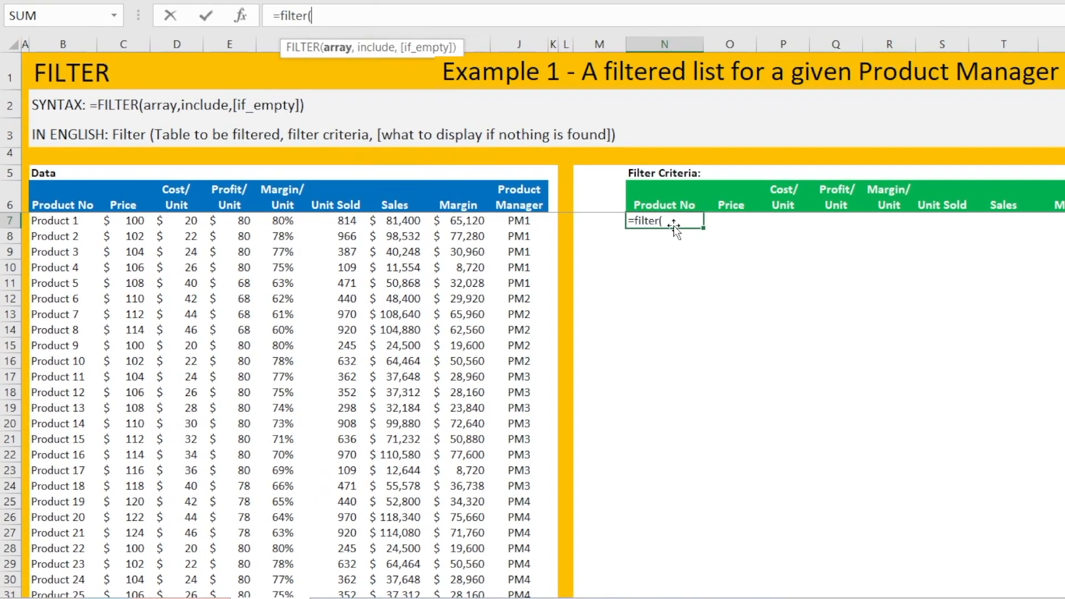
{"action": "left_click_drag", "start_coordinate": [52, 205], "coordinate": [519, 564]}
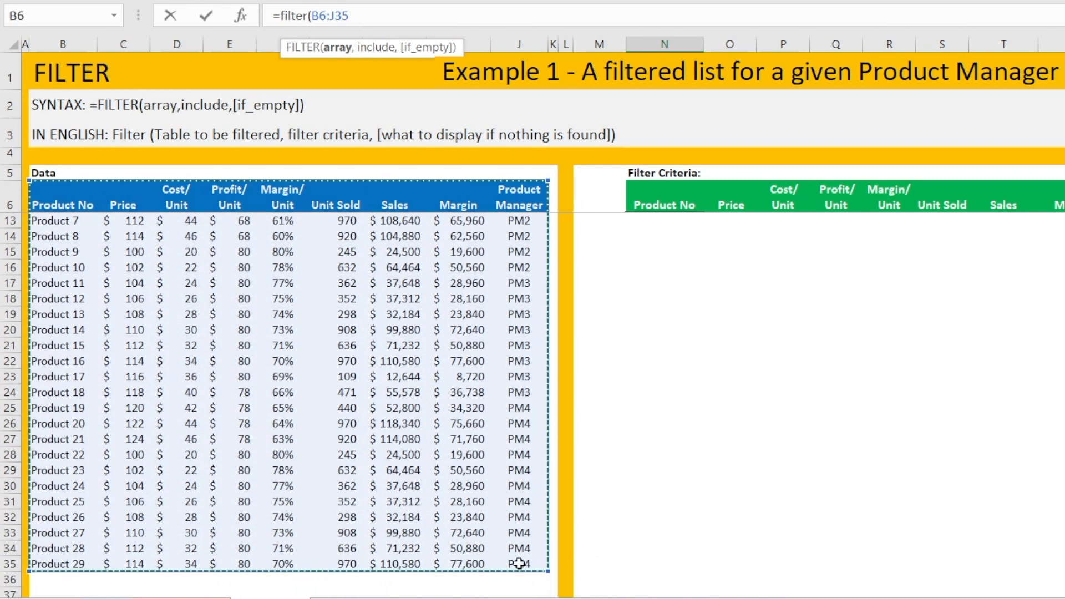
{"action": "type", "text": ","}
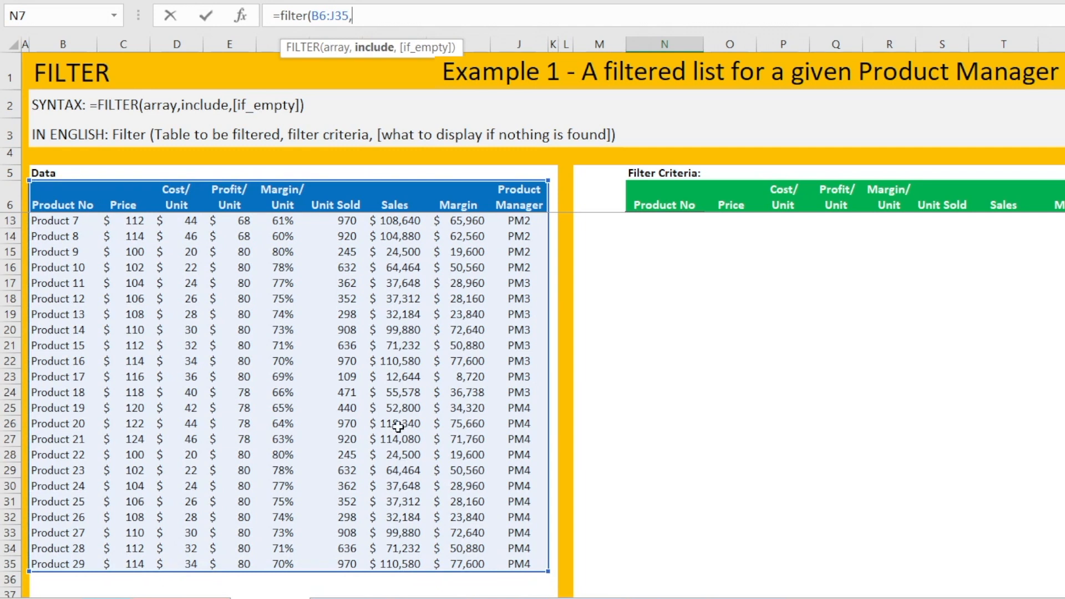
{"action": "left_click_drag", "start_coordinate": [522, 196], "coordinate": [520, 575]}
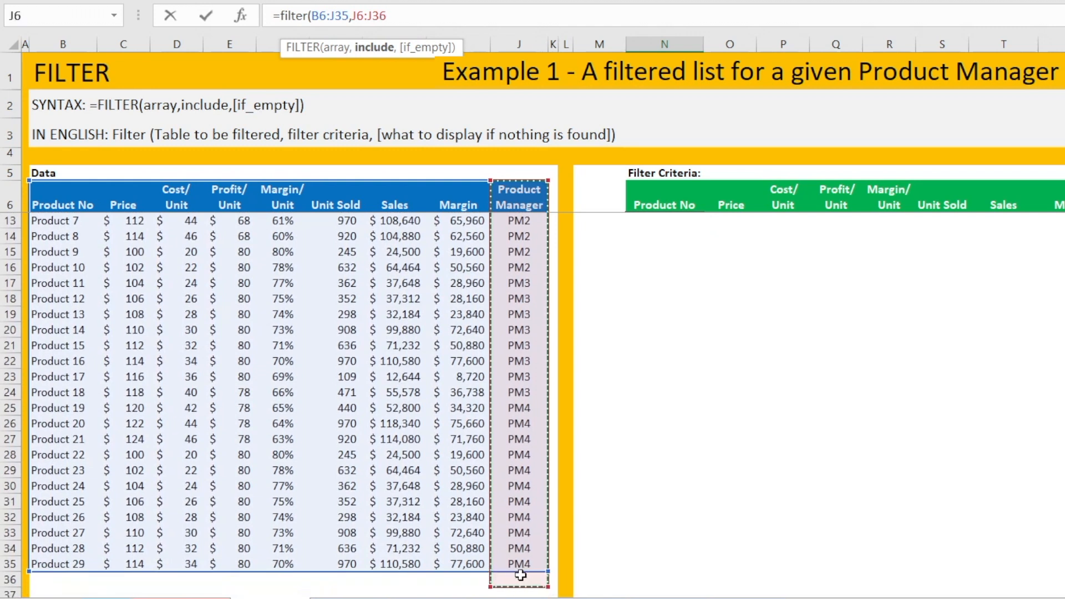
{"action": "type", "text": "="}
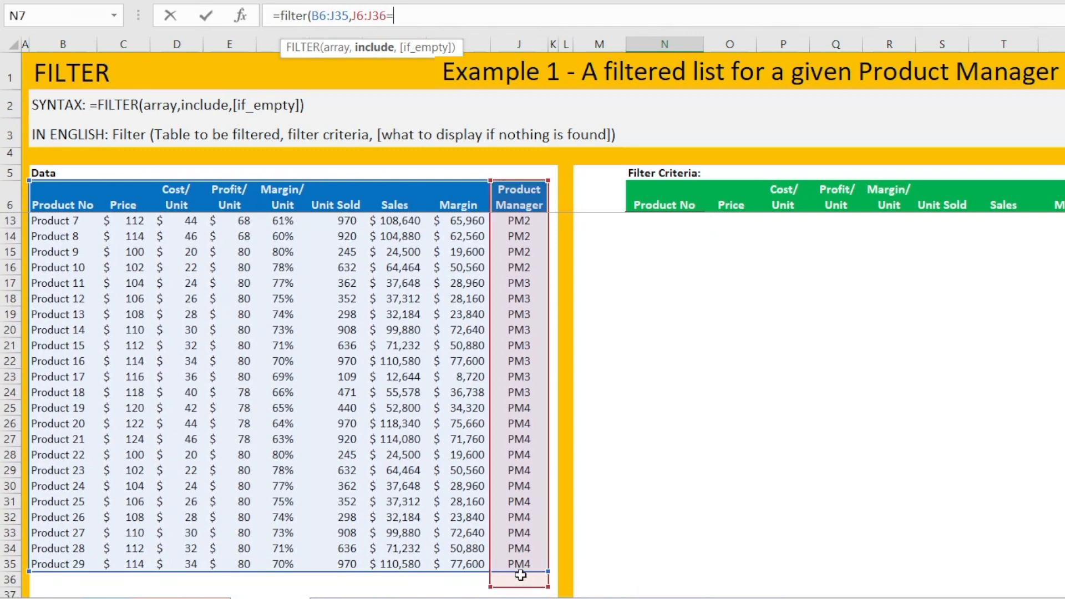
{"action": "left_click", "coordinate": [1044, 172]}
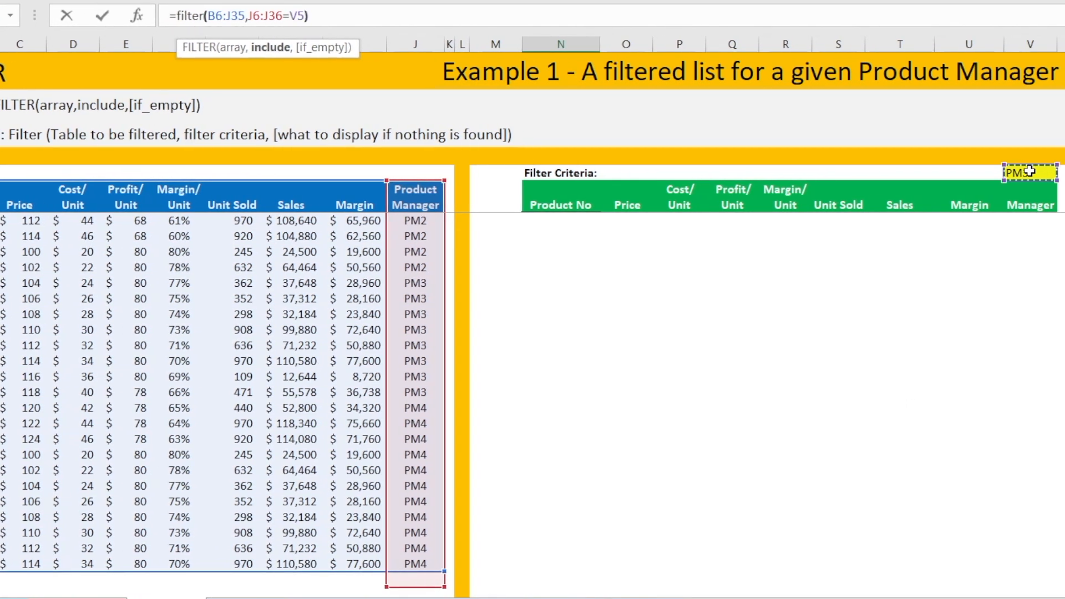
{"action": "type", "text": ")"}
{"action": "key", "text": "Return"}
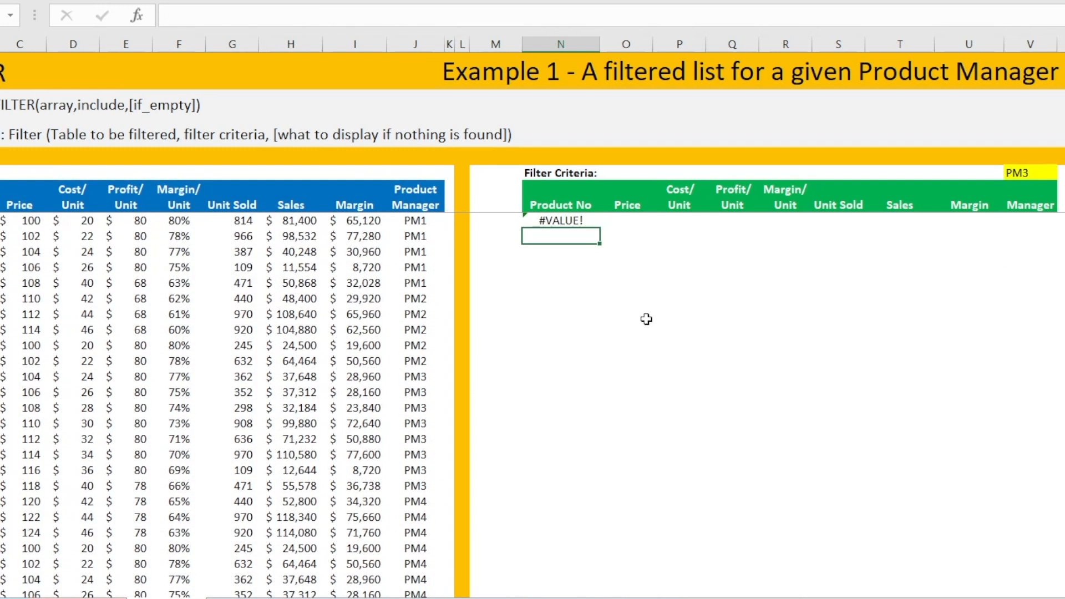
Step: Correct the criteria range in the N7 FILTER formula to J6:J35 so it matches the height of the data array
{"action": "left_click", "coordinate": [557, 221]}
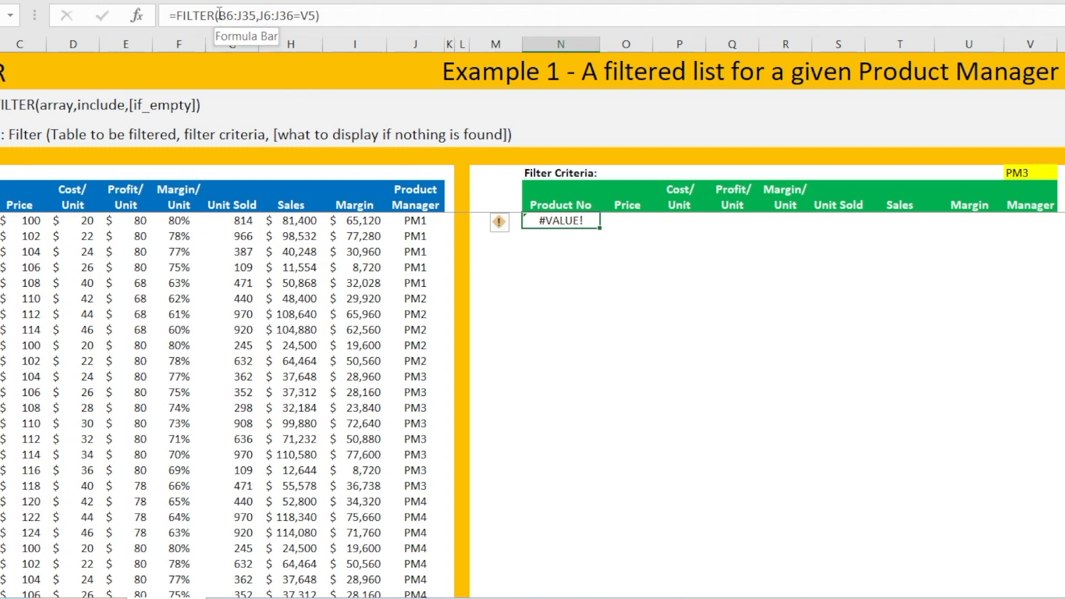
{"action": "left_click", "coordinate": [245, 28]}
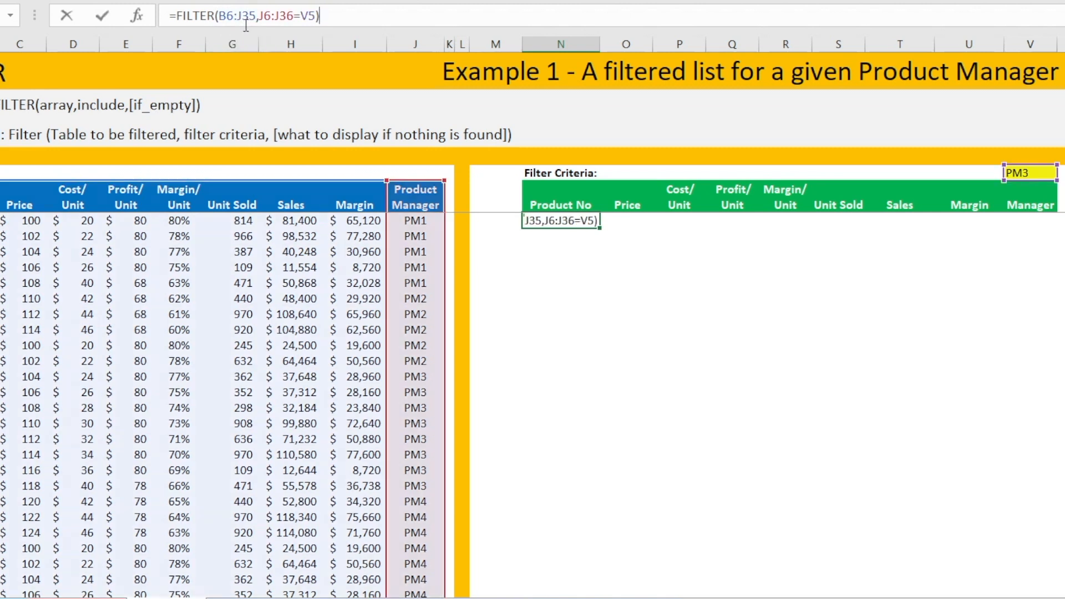
{"action": "scroll", "coordinate": [337, 263], "scroll_direction": "down", "scroll_amount": 3}
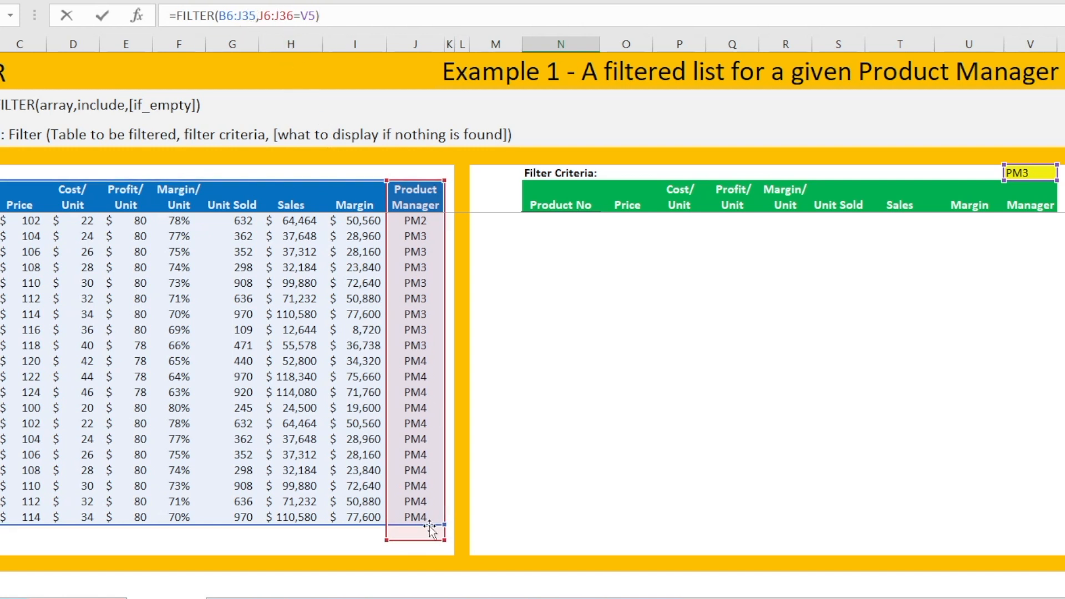
{"action": "left_click_drag", "start_coordinate": [447, 543], "coordinate": [442, 525]}
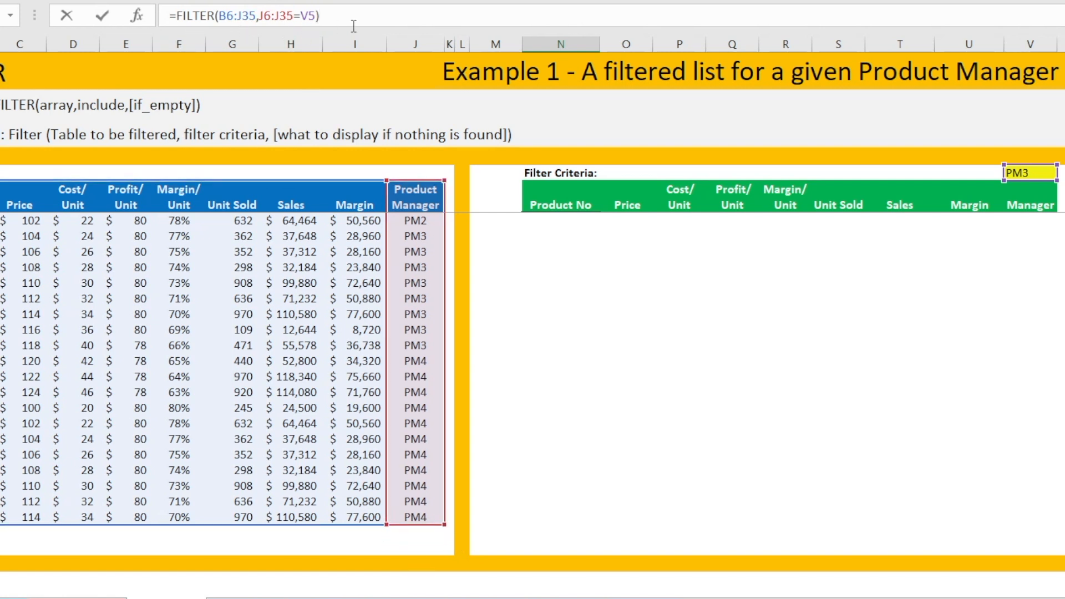
{"action": "key", "text": "Return"}
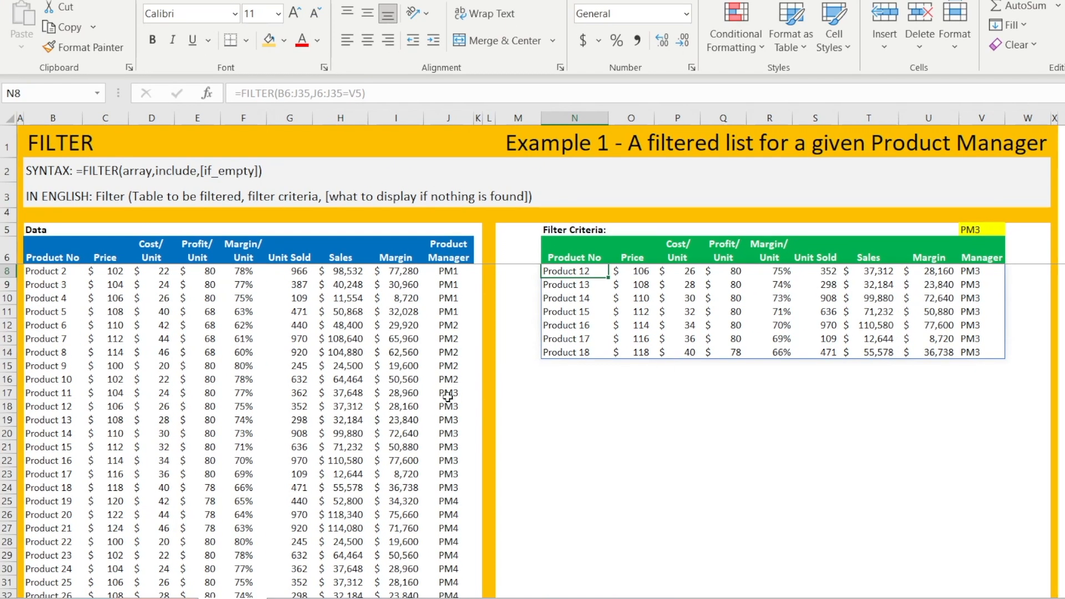
Step: Highlight Product 11's Product Manager cell, J17, with a gold fill and change its value to PM10
{"action": "left_click_drag", "start_coordinate": [447, 396], "coordinate": [81, 502]}
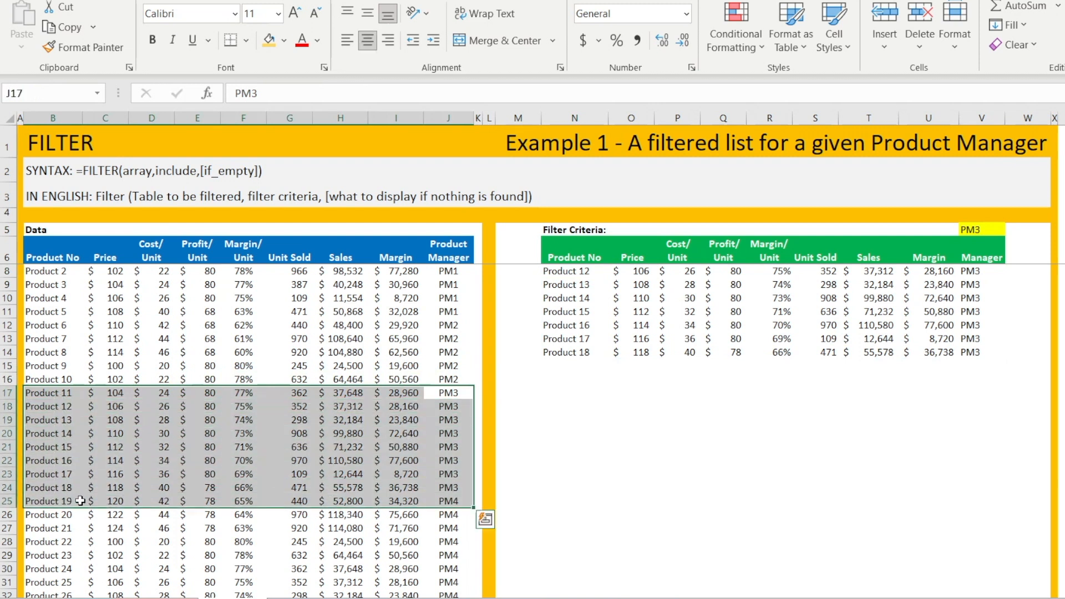
{"action": "left_click", "coordinate": [446, 394]}
{"action": "left_click", "coordinate": [264, 49]}
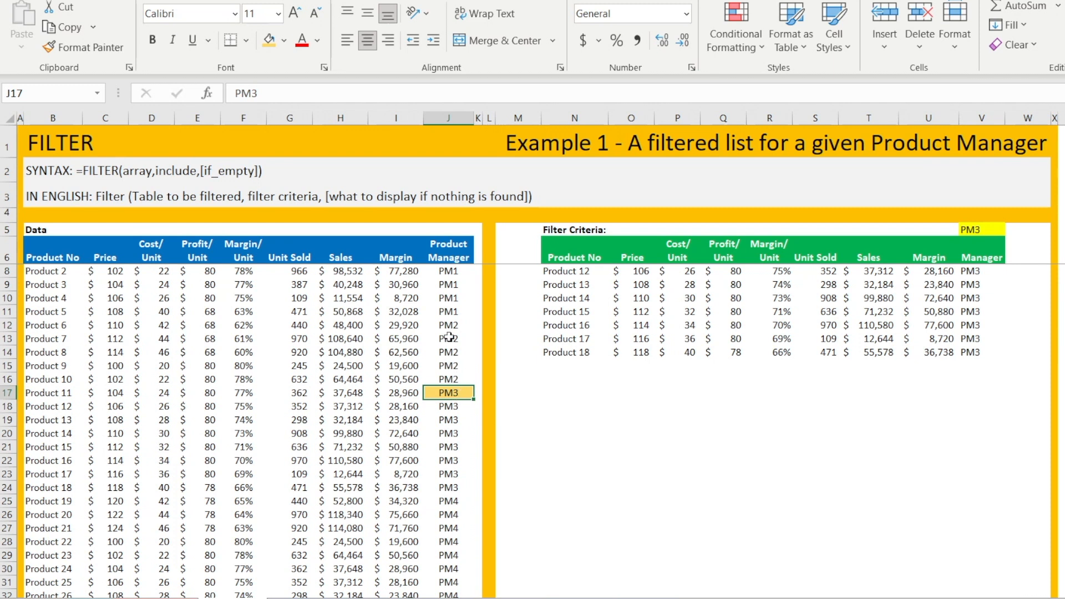
{"action": "left_click", "coordinate": [282, 95]}
{"action": "key", "text": "BackSpace"}
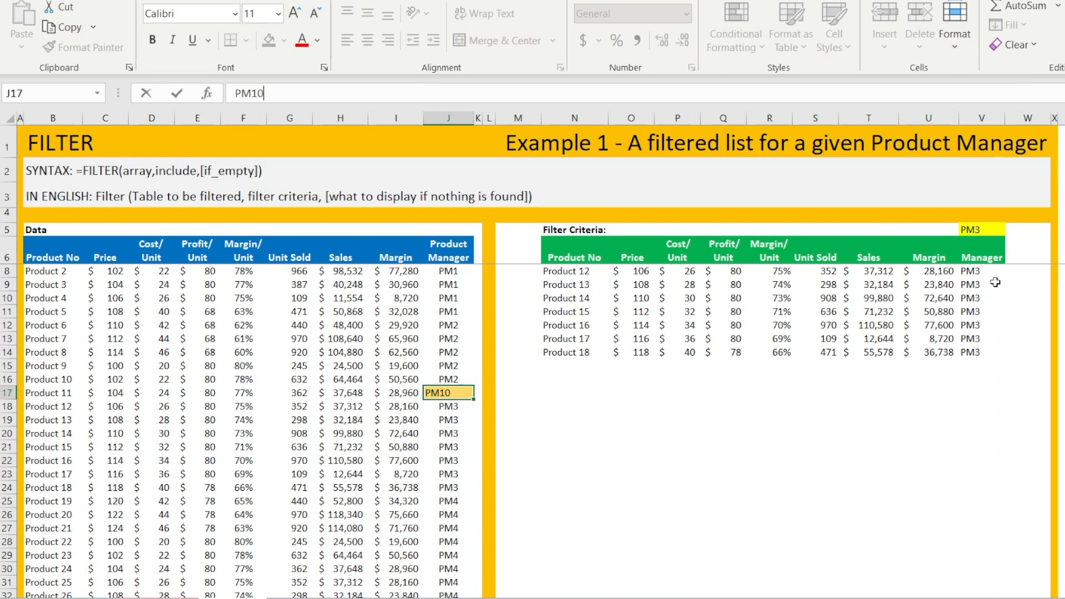
{"action": "key", "text": "Return"}
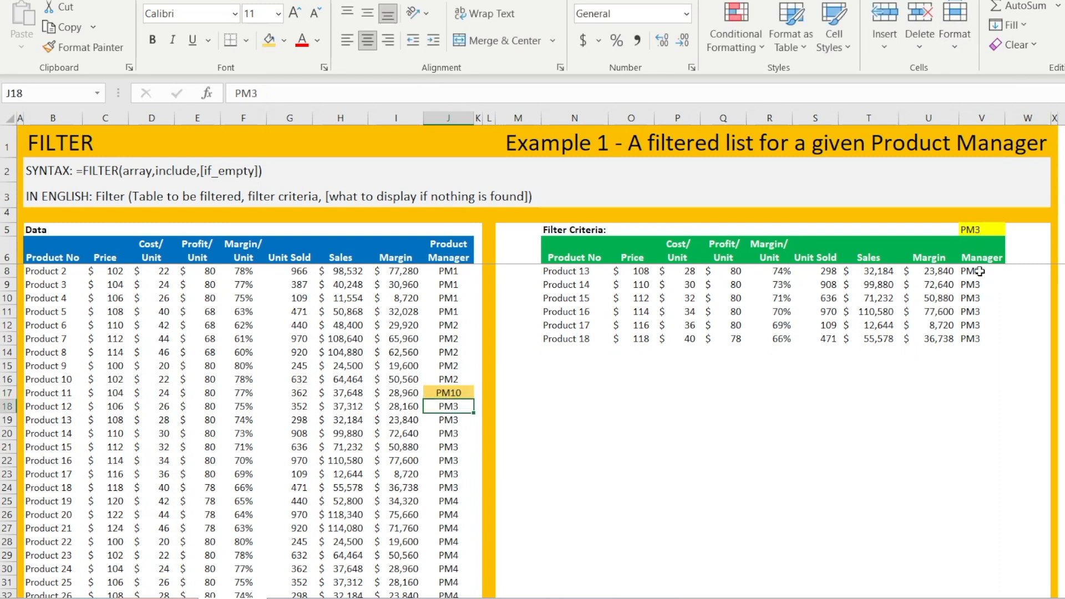
Step: Copy PM10 with its highlight from J17 over the Product Manager cells through J23, covering Products 12 to 17
{"action": "key", "text": "Up"}
{"action": "key", "text": "ctrl+c"}
{"action": "key", "text": "shift+Down"}
{"action": "key", "text": "shift+Down"}
{"action": "key", "text": "shift+Down"}
{"action": "key", "text": "shift+Down"}
{"action": "key", "text": "shift+Down"}
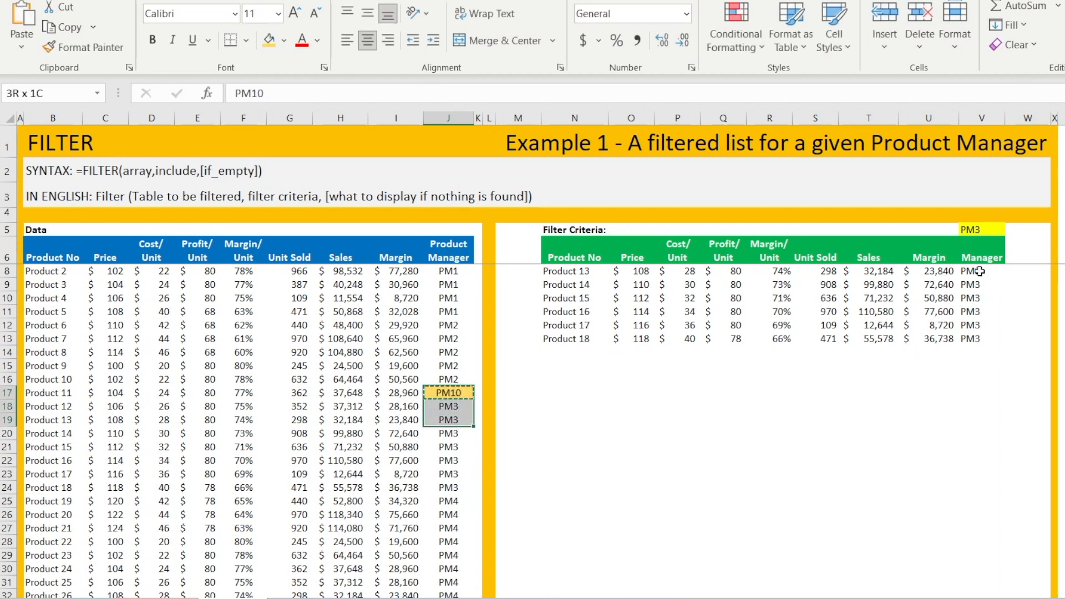
{"action": "key", "text": "shift+Down"}
{"action": "key", "text": "ctrl+v"}
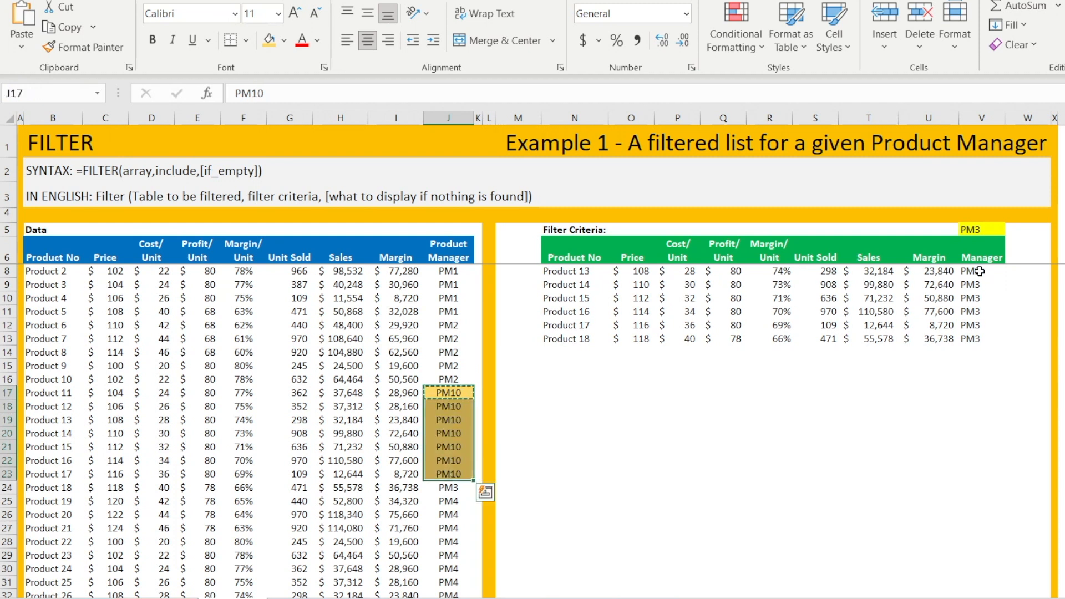
{"action": "scroll", "coordinate": [739, 406], "scroll_direction": "up", "scroll_amount": 1}
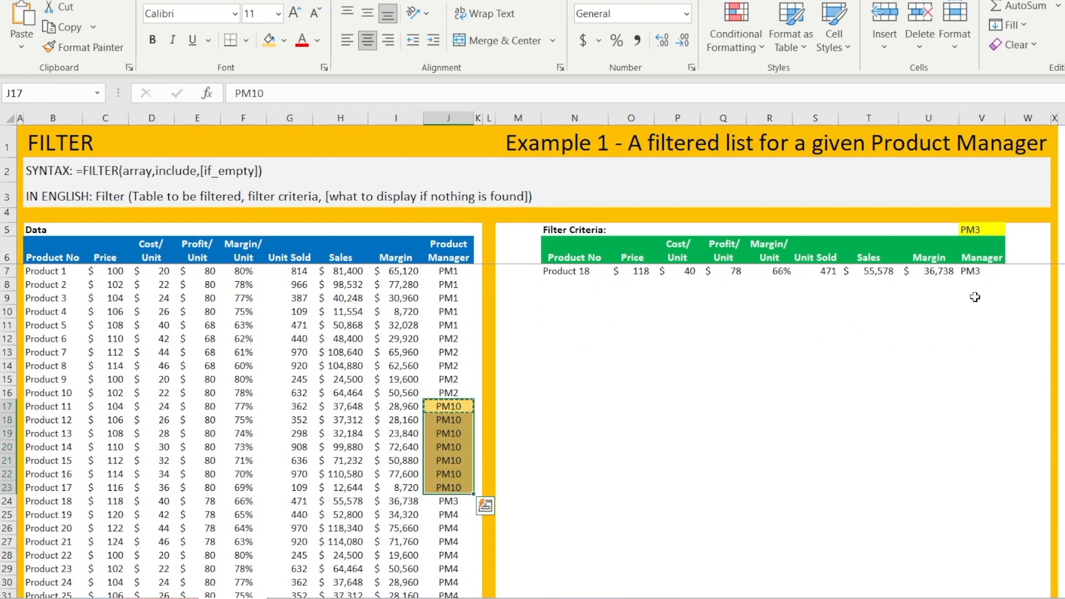
Step: Copy PM3 from Product 18's Product Manager cell, J24, over the highlighted PM10 cells J17 to J23
{"action": "left_click", "coordinate": [981, 271]}
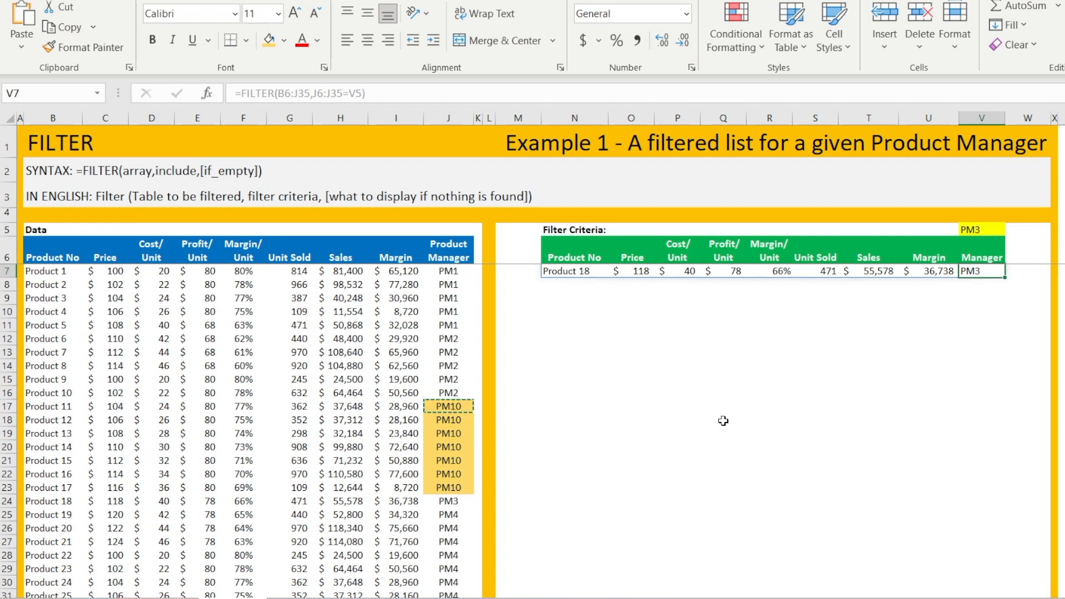
{"action": "right_click", "coordinate": [724, 420]}
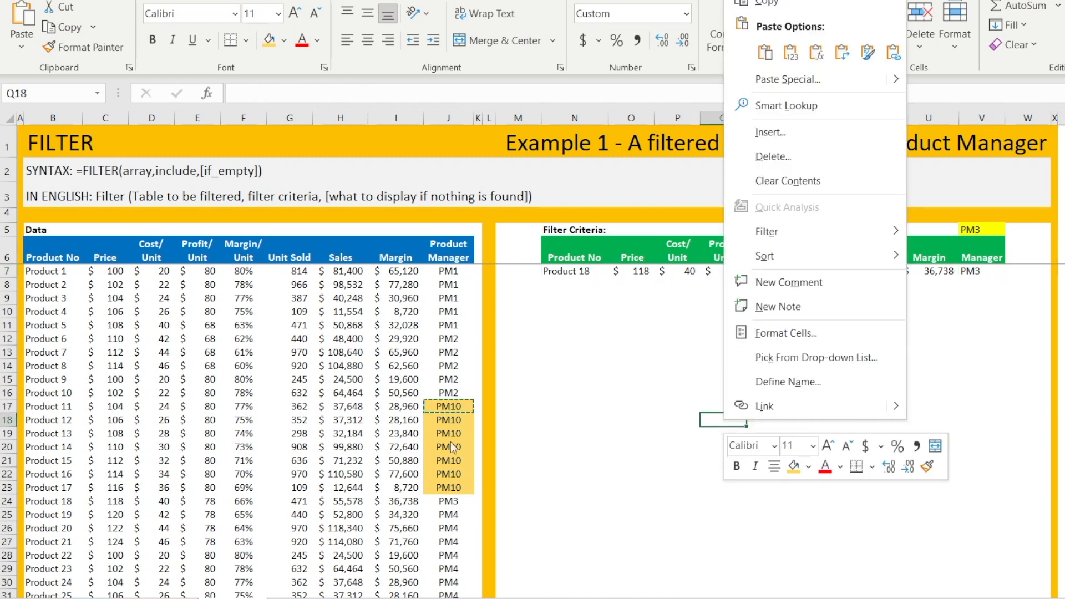
{"action": "key", "text": "Escape"}
{"action": "left_click", "coordinate": [447, 501]}
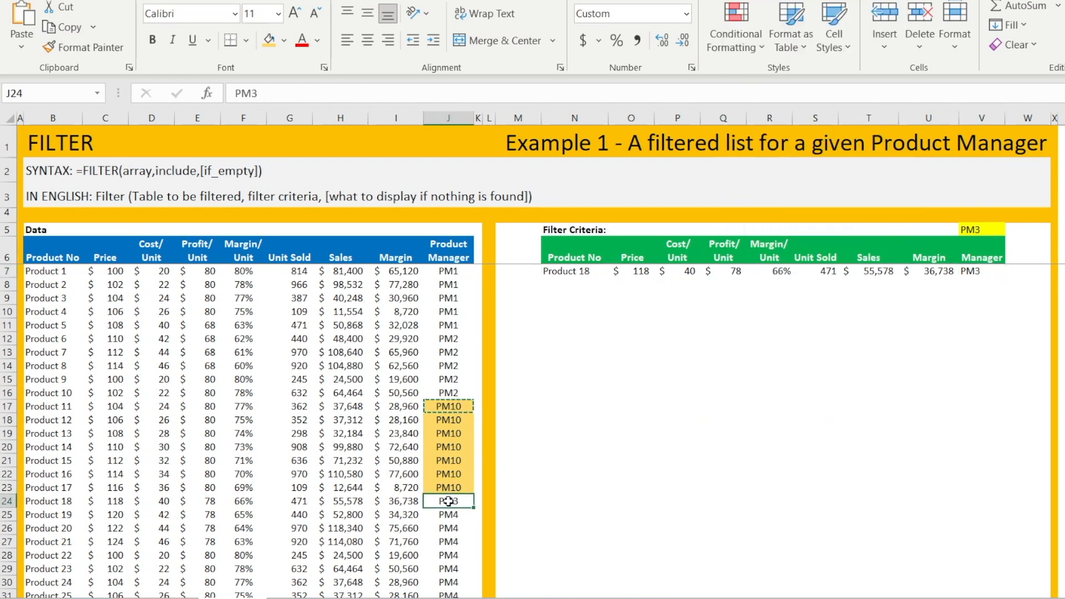
{"action": "key", "text": "ctrl+c"}
{"action": "left_click_drag", "start_coordinate": [452, 487], "coordinate": [447, 409]}
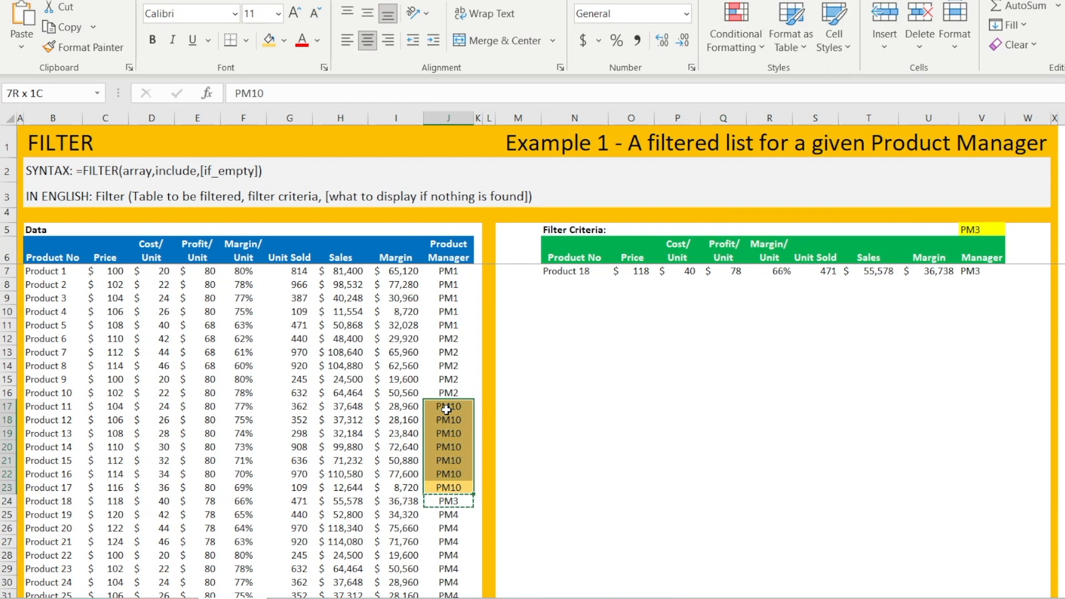
{"action": "key", "text": "ctrl+v"}
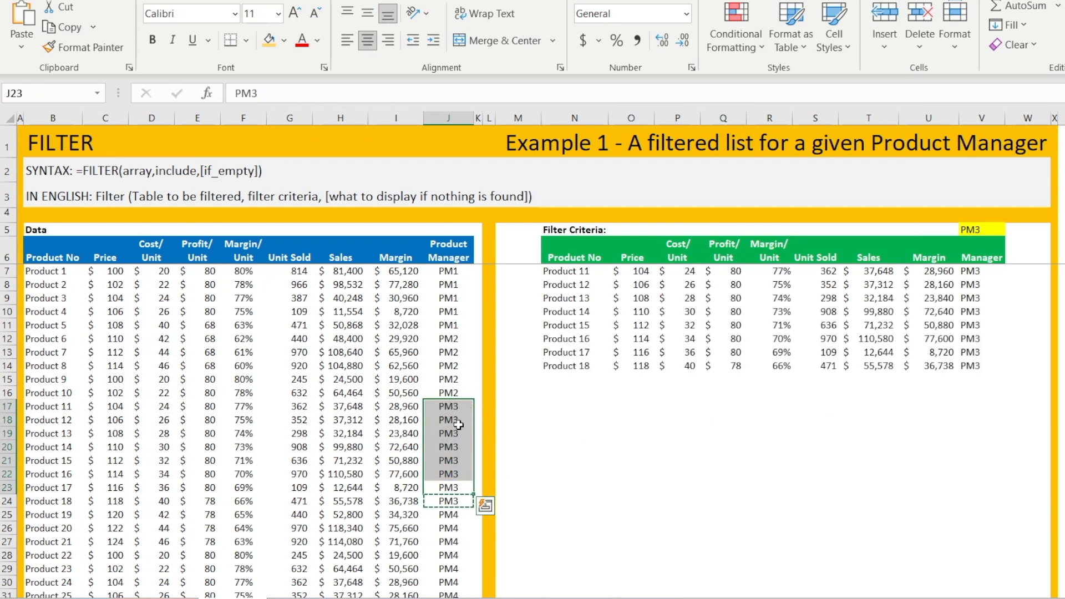
{"action": "left_click", "coordinate": [669, 416]}
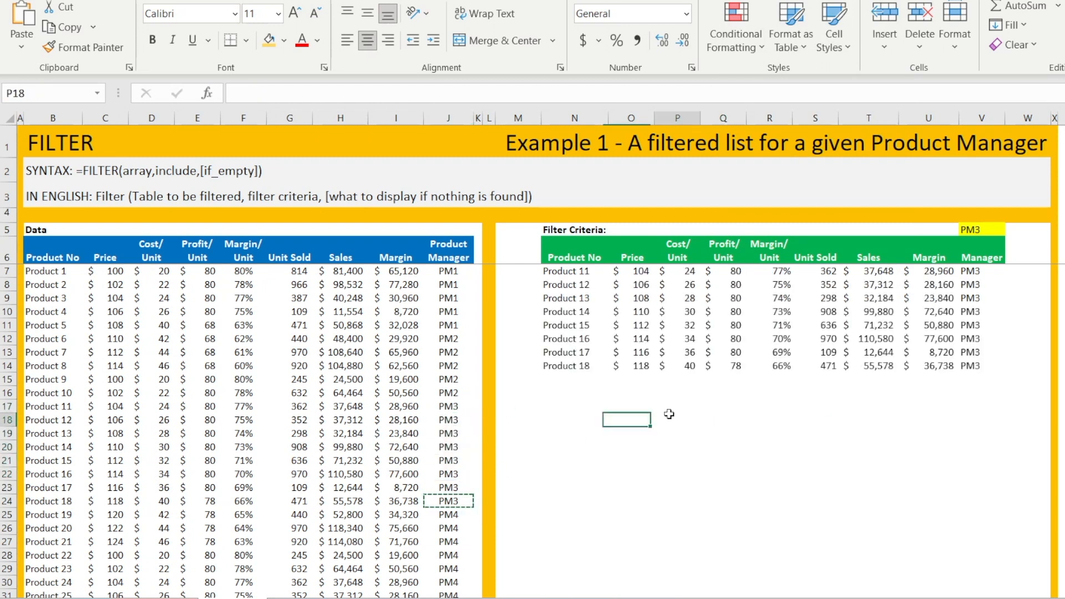
Step: Set the filter criteria cell V5 to PM1 and inspect the products returned
{"action": "left_click", "coordinate": [982, 231]}
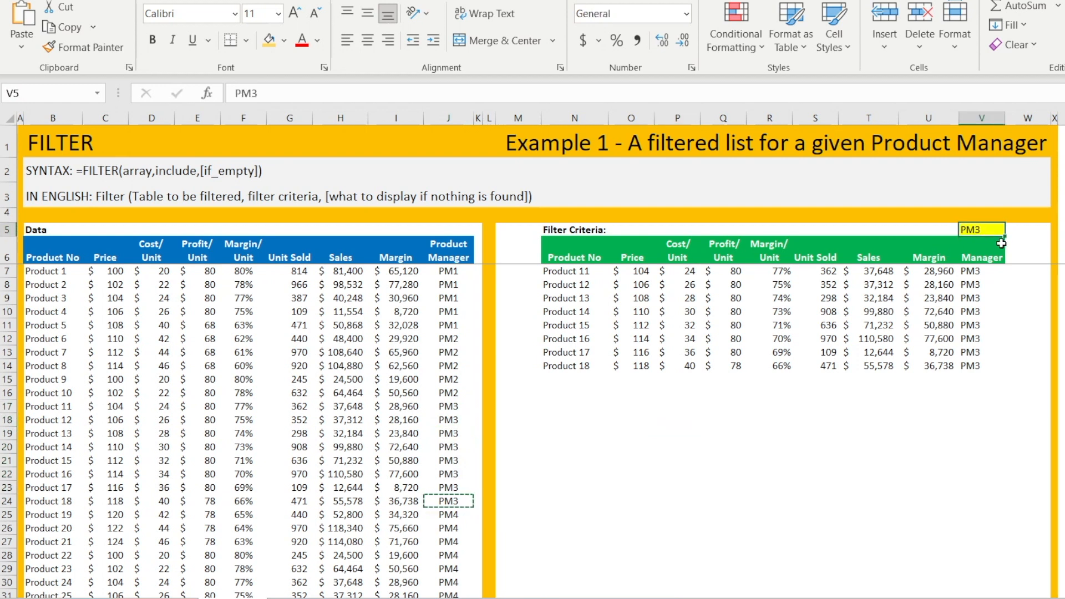
{"action": "key", "text": "F2"}
{"action": "key", "text": "BackSpace"}
{"action": "type", "text": "1"}
{"action": "key", "text": "Return"}
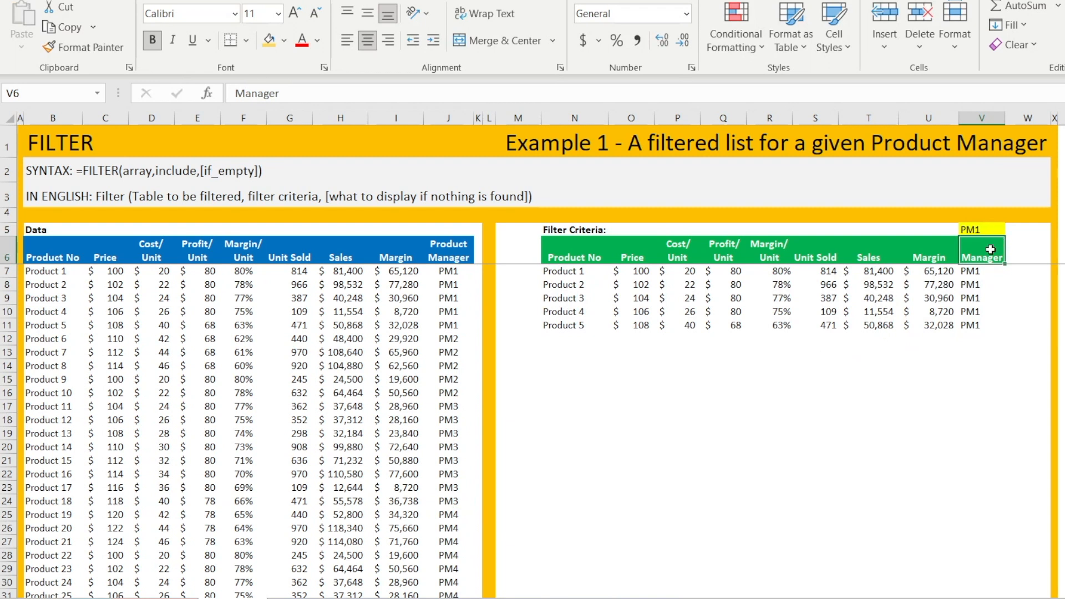
{"action": "left_click_drag", "start_coordinate": [584, 273], "coordinate": [960, 340]}
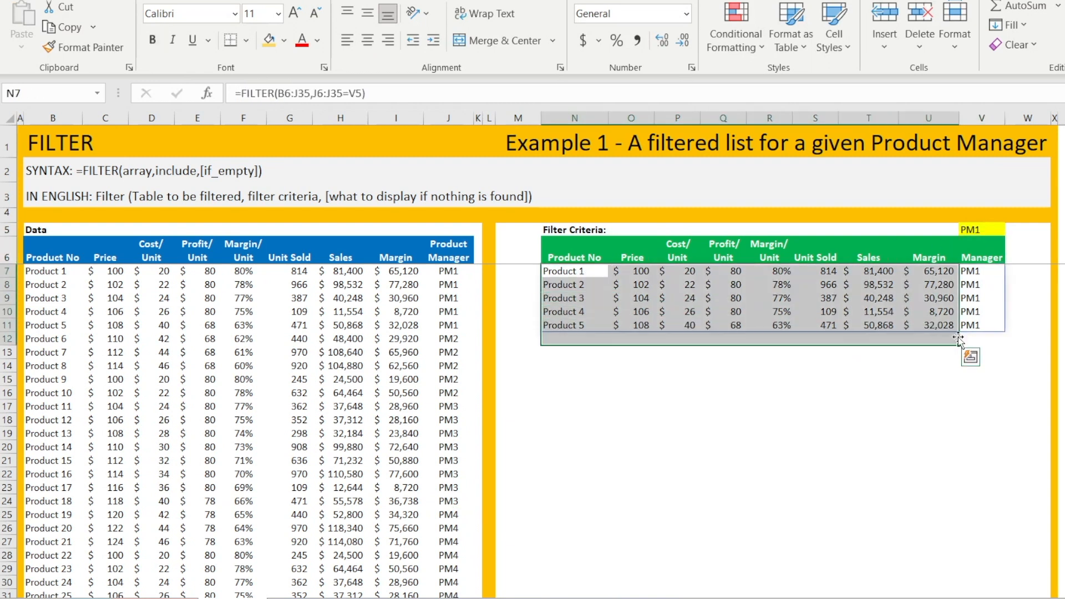
Step: Change the manager in the filter criteria cell V5 to PM2
{"action": "left_click", "coordinate": [975, 229]}
{"action": "left_click", "coordinate": [287, 93]}
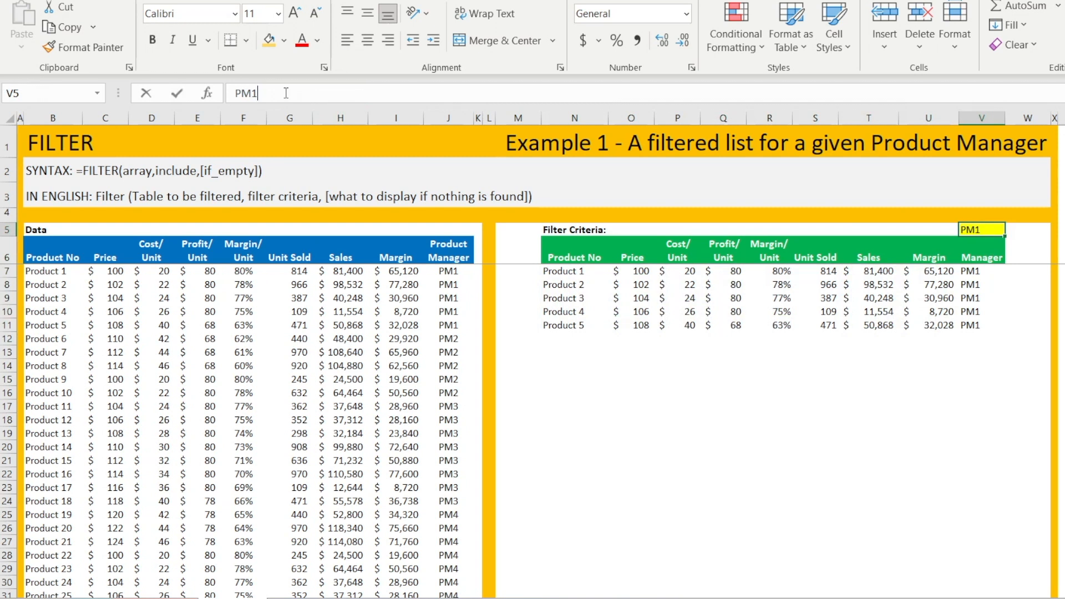
{"action": "key", "text": "Return"}
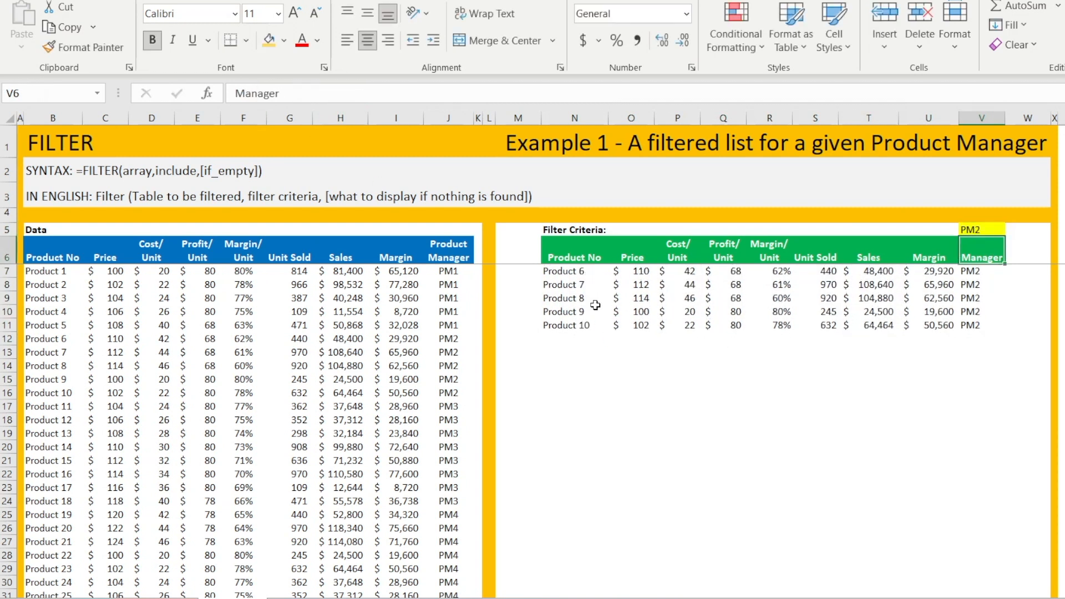
Step: Set the filter criteria cell V5 to PM10 and check the data's Product Manager column for that manager
{"action": "left_click", "coordinate": [982, 228]}
{"action": "type", "text": "PM10"}
{"action": "key", "text": "Return"}
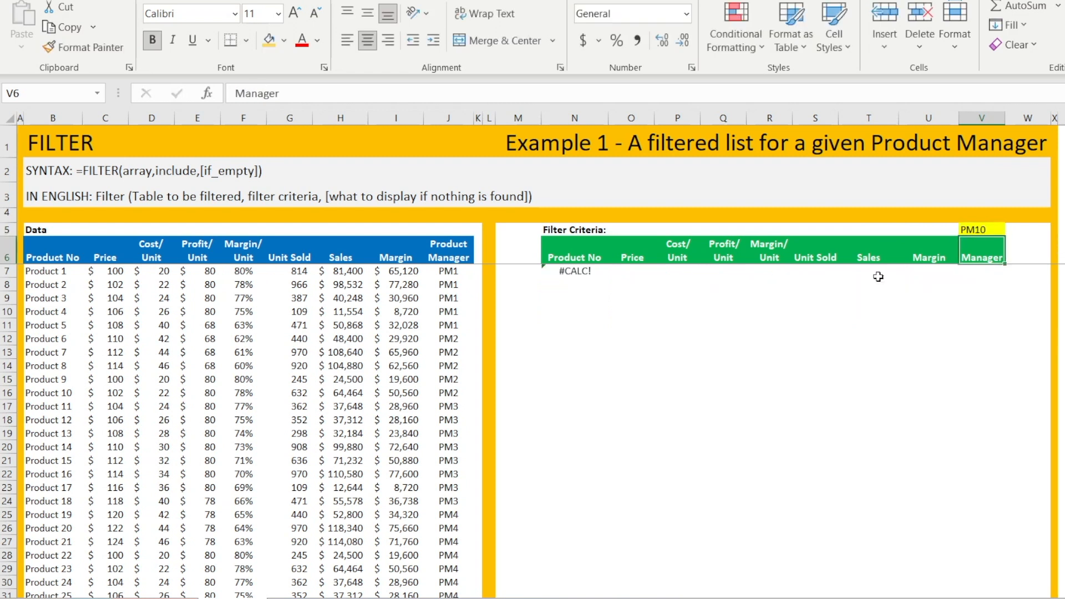
{"action": "scroll", "coordinate": [467, 435], "scroll_direction": "down", "scroll_amount": 5}
{"action": "scroll", "coordinate": [444, 438], "scroll_direction": "up", "scroll_amount": 5}
{"action": "left_click", "coordinate": [446, 326]}
{"action": "left_click", "coordinate": [449, 395]}
{"action": "left_click", "coordinate": [449, 461]}
{"action": "left_click", "coordinate": [450, 542]}
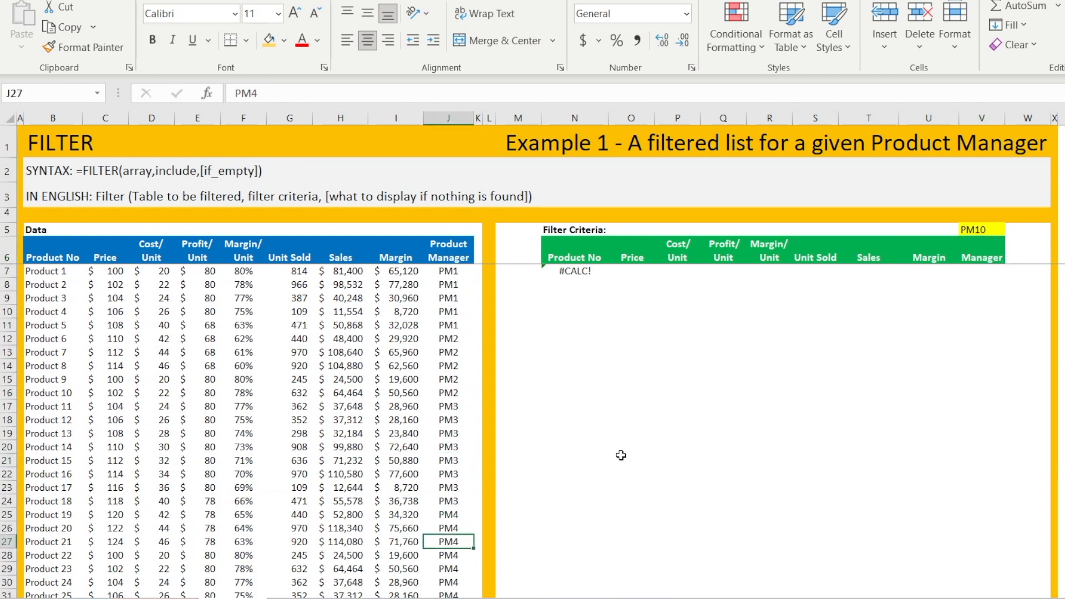
Step: Add "Not Found" as the if_empty argument of the FILTER formula in N7
{"action": "left_click", "coordinate": [583, 276]}
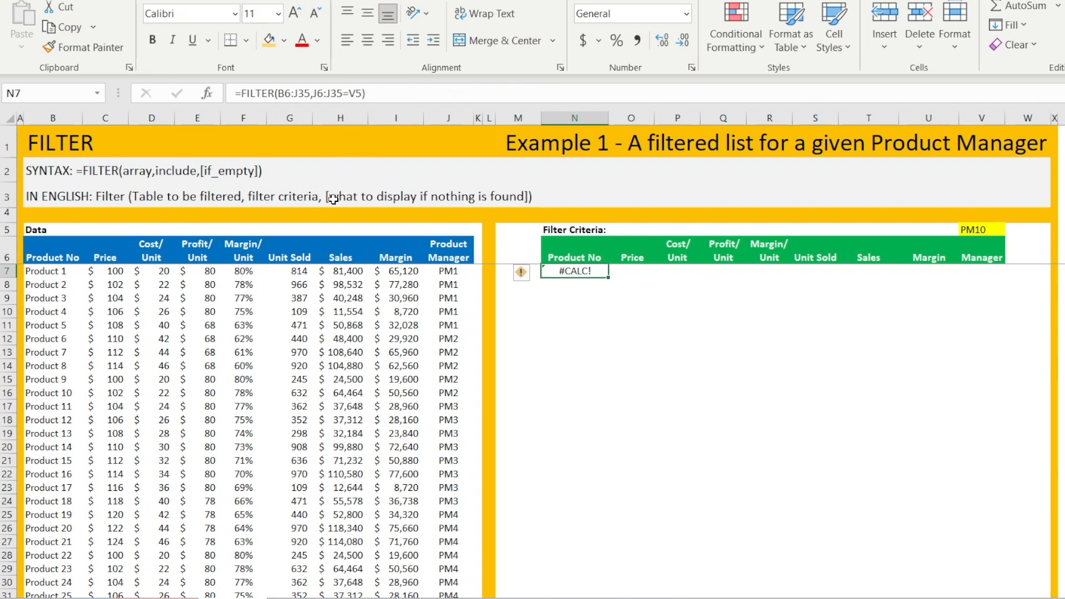
{"action": "left_click", "coordinate": [365, 94]}
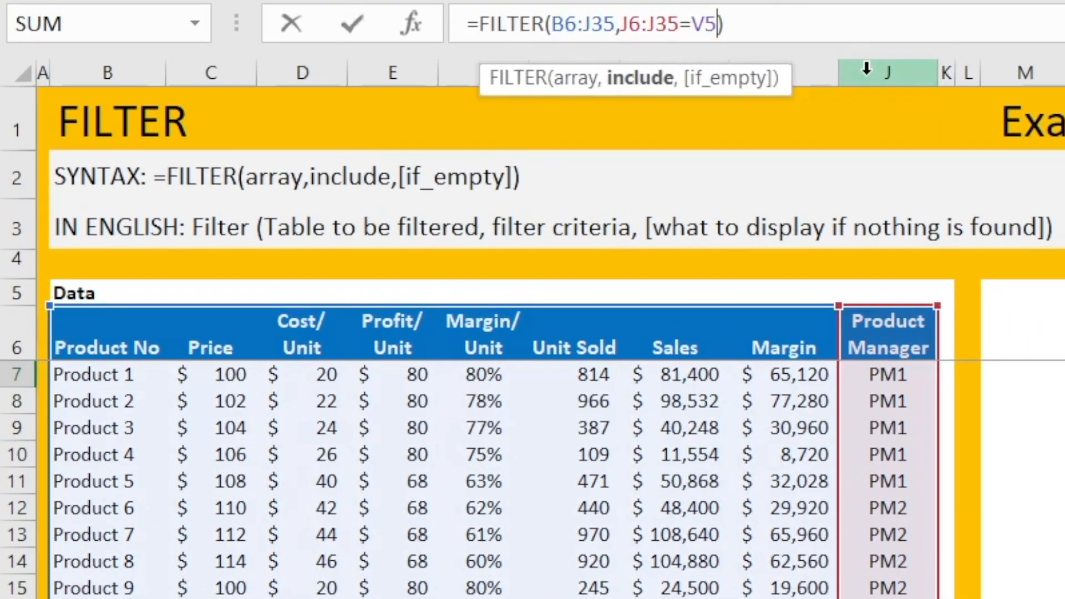
{"action": "type", "text": ","}
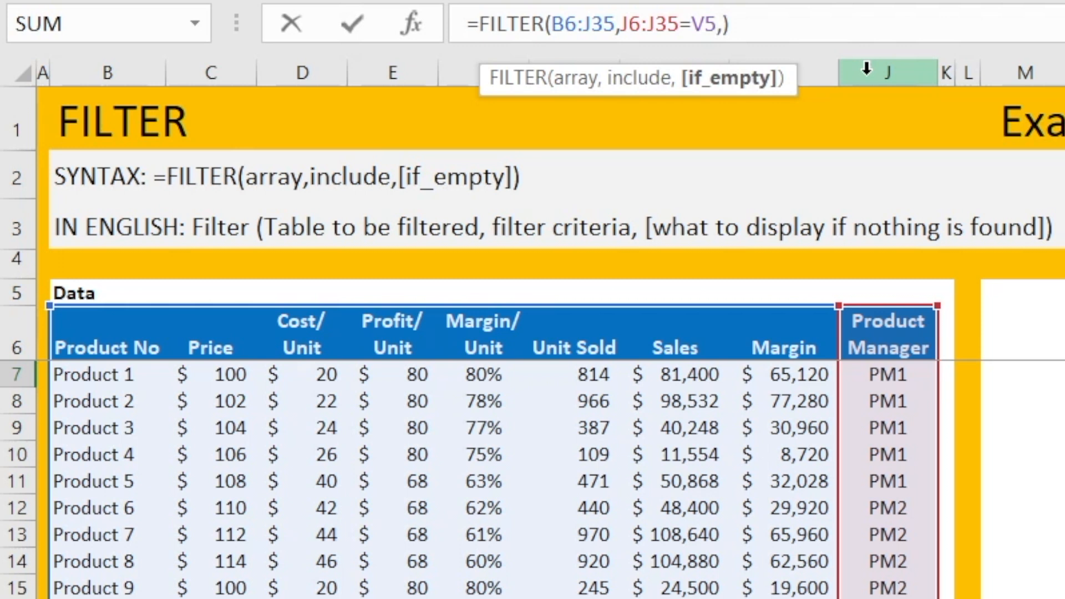
{"action": "type", "text": "\"Not Found"}
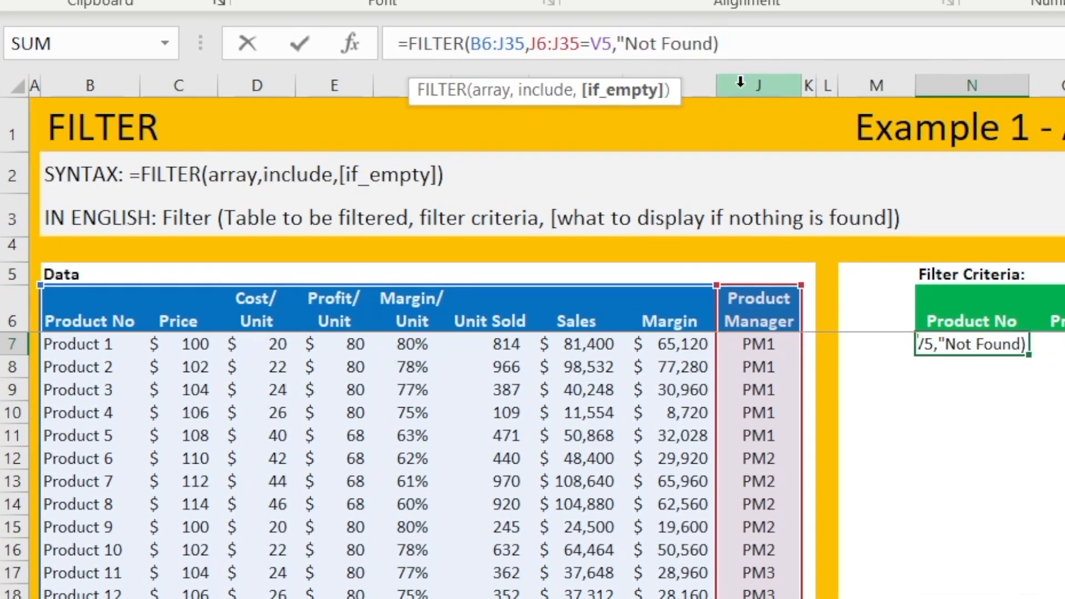
{"action": "type", "text": "\""}
{"action": "key", "text": "Return"}
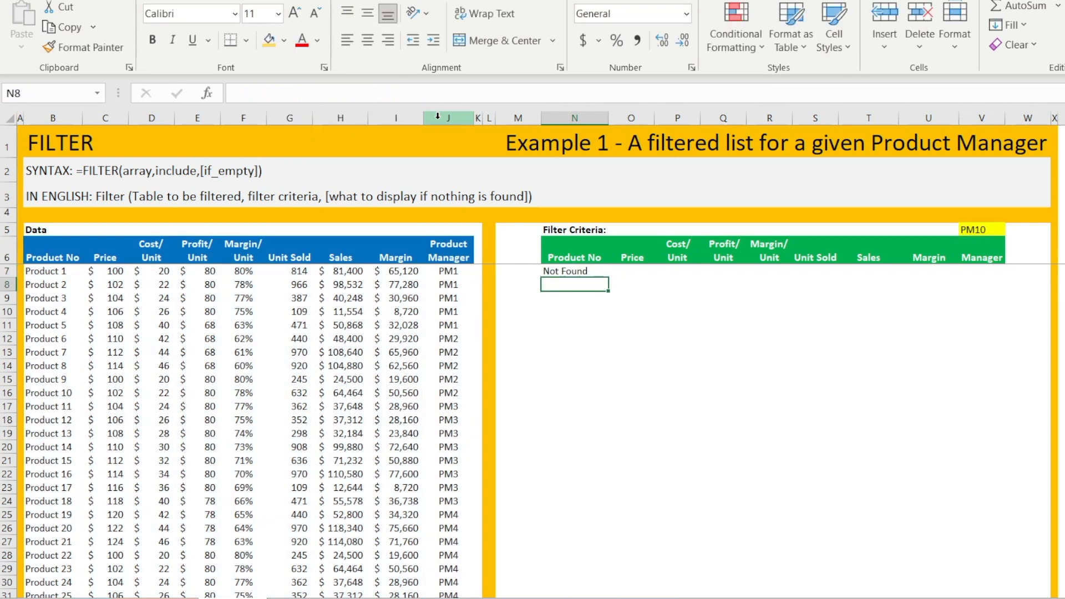
Step: Test the if_empty argument by setting the filter criteria cell V5 to PM9
{"action": "left_click", "coordinate": [988, 229]}
{"action": "type", "text": "PM"}
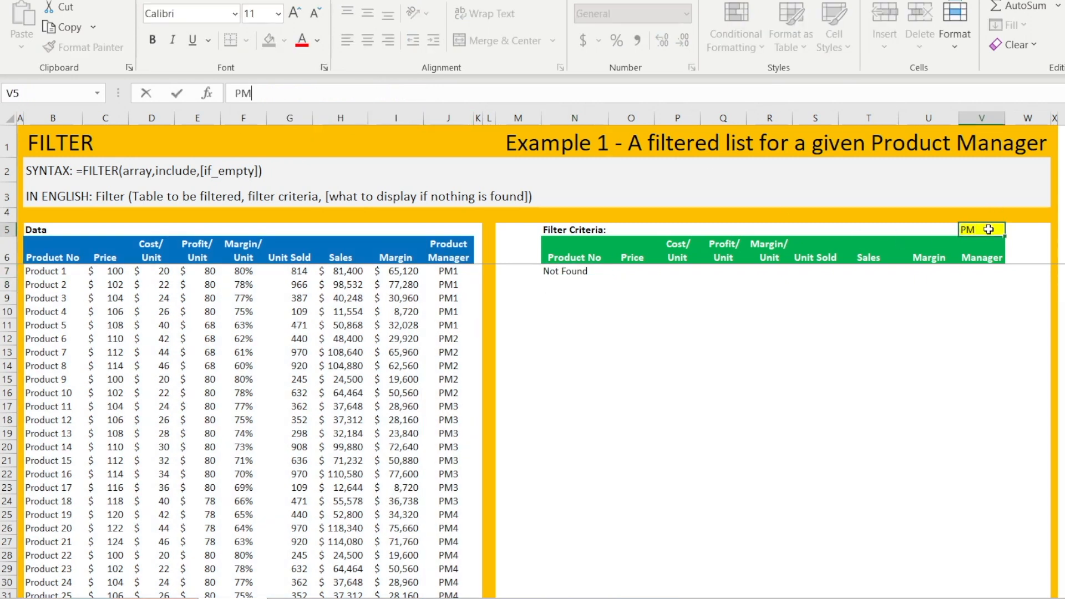
{"action": "key", "text": "Return"}
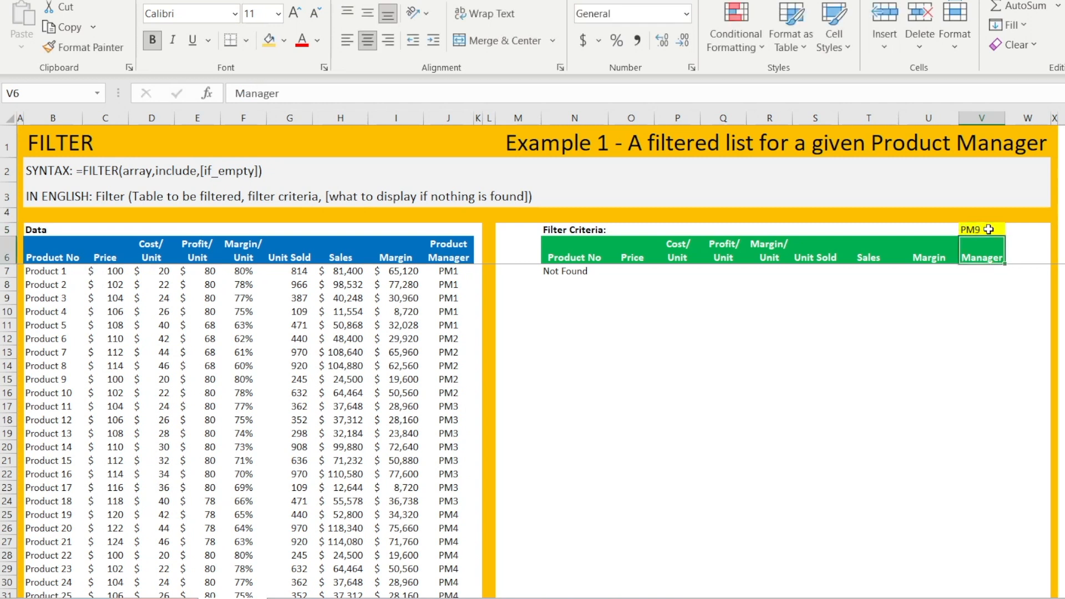
Step: Set the filter criteria cell V5 to PM1 to list that manager's products
{"action": "left_click", "coordinate": [989, 230]}
{"action": "type", "text": "PM"}
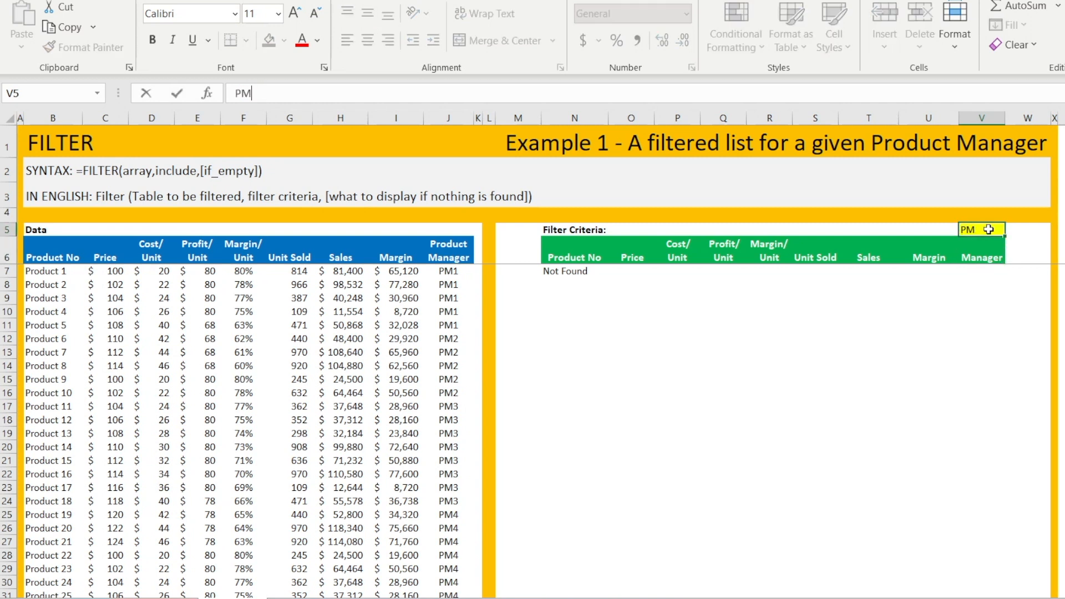
{"action": "type", "text": "1"}
{"action": "key", "text": "Return"}
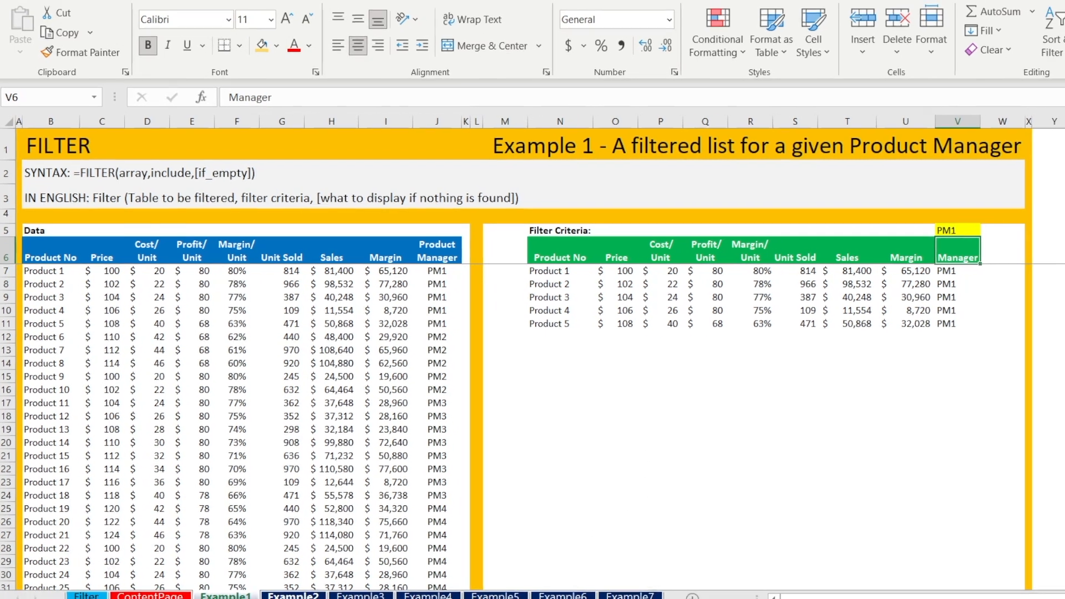
Step: On the Example2 sheet, clear the results range N7:V9 and set its font colour to black
{"action": "left_click", "coordinate": [274, 572]}
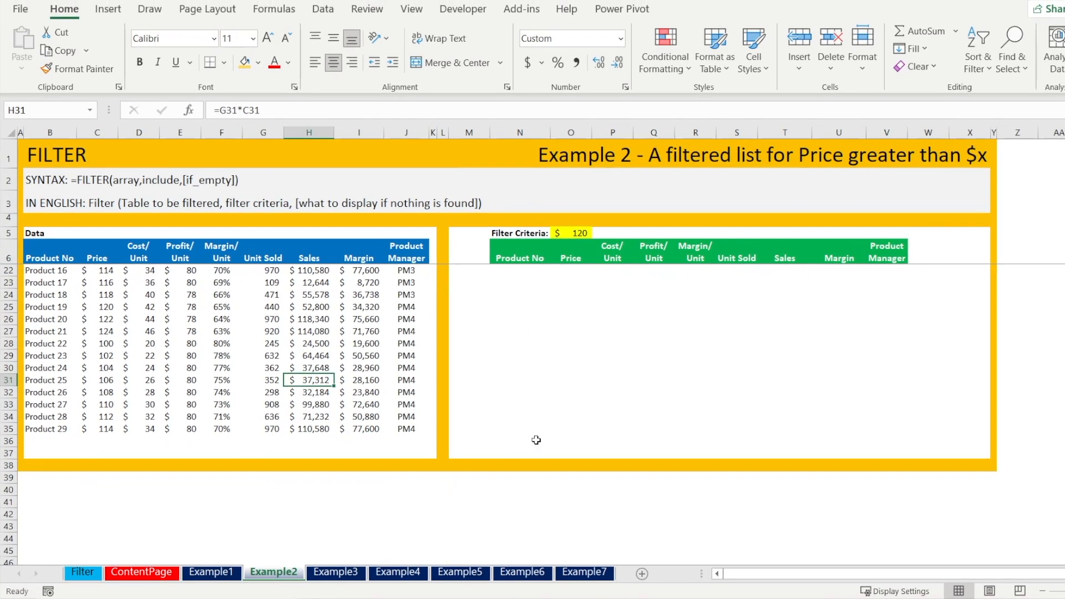
{"action": "left_click_drag", "start_coordinate": [502, 272], "coordinate": [896, 292]}
{"action": "key", "text": "Delete"}
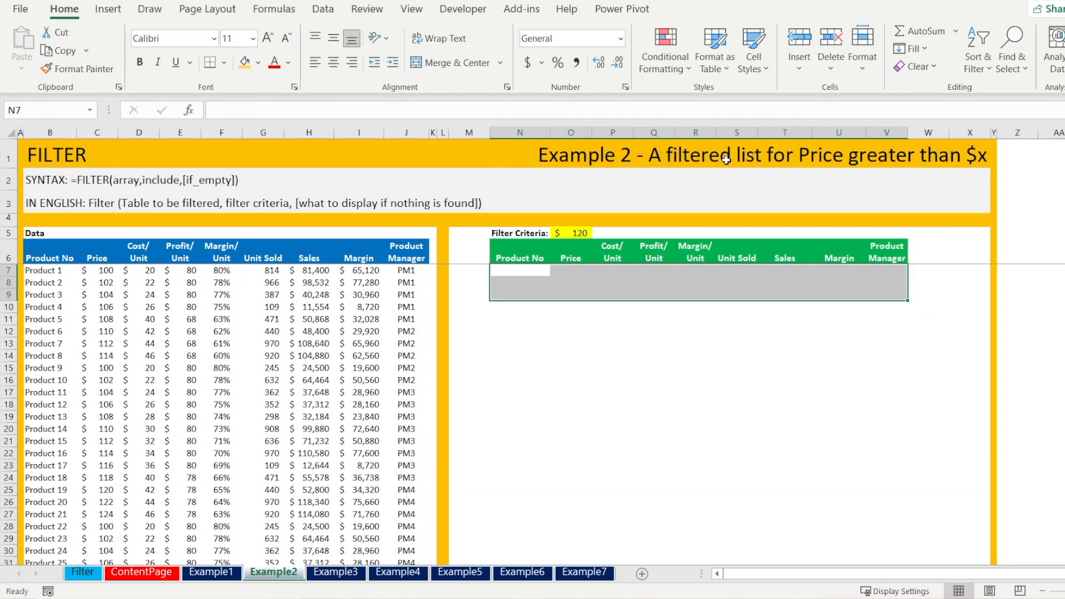
{"action": "left_click", "coordinate": [288, 63]}
{"action": "left_click", "coordinate": [308, 84]}
Step: Enter =FILTER(B6:J35,C6:C35>O5) in N7 to list the products priced above the criteria amount
{"action": "left_click", "coordinate": [507, 271]}
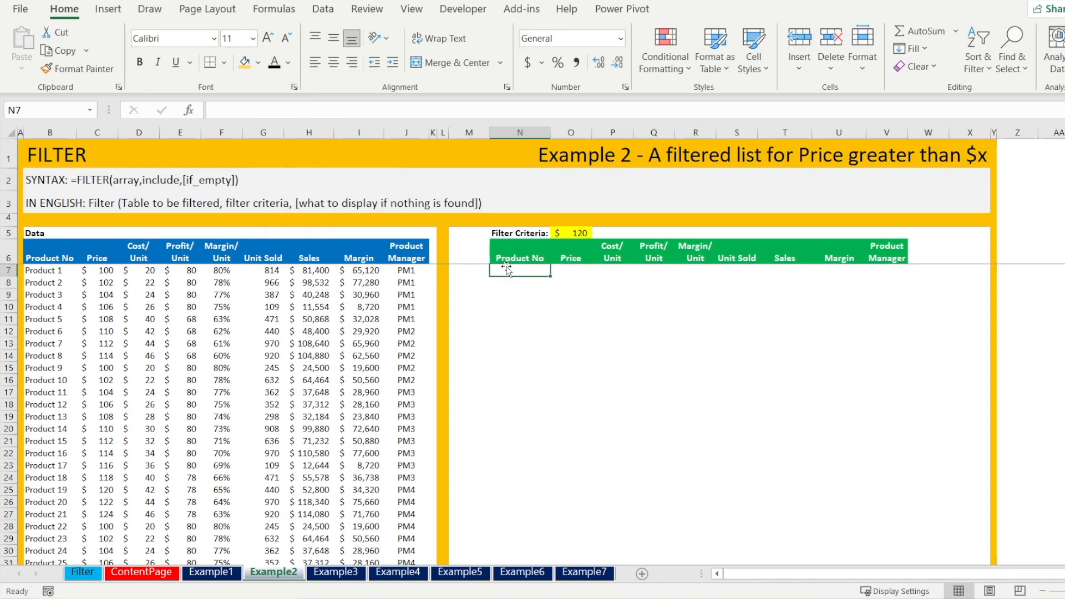
{"action": "type", "text": "=filt"}
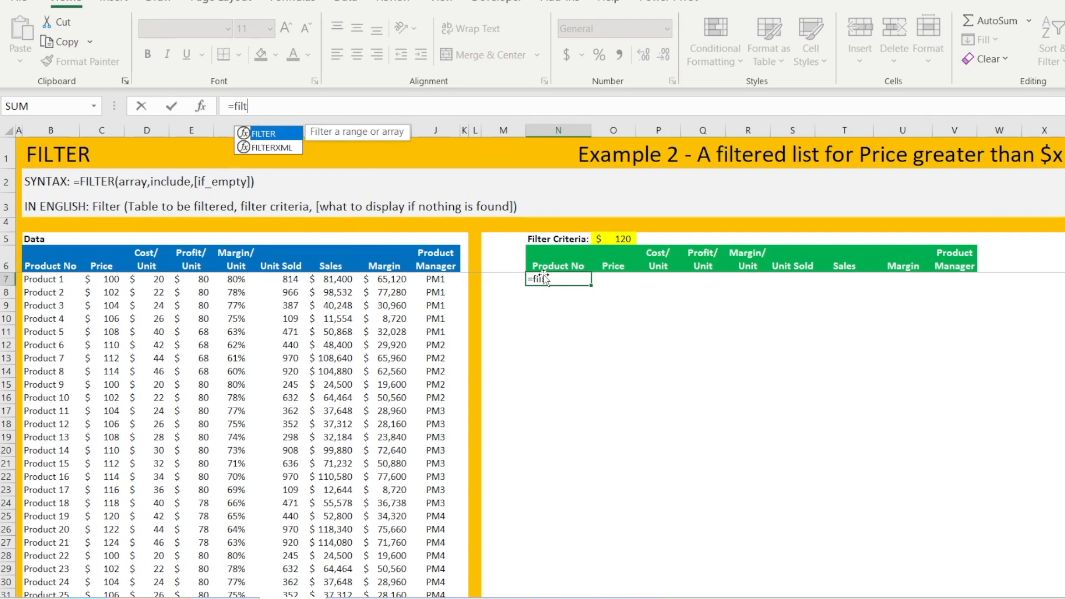
{"action": "type", "text": "er("}
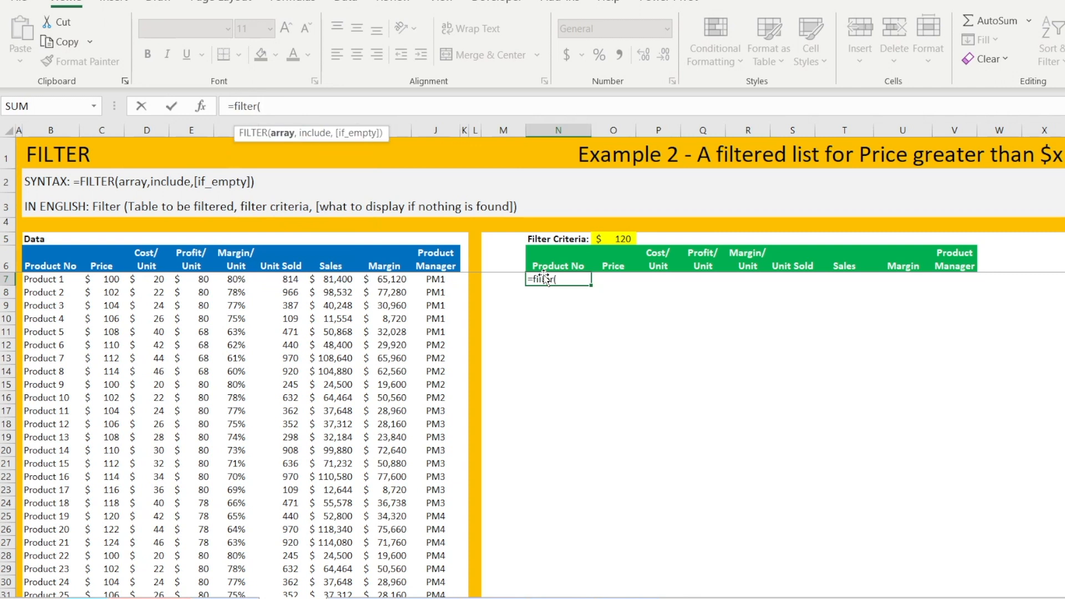
{"action": "left_click_drag", "start_coordinate": [53, 254], "coordinate": [421, 571]}
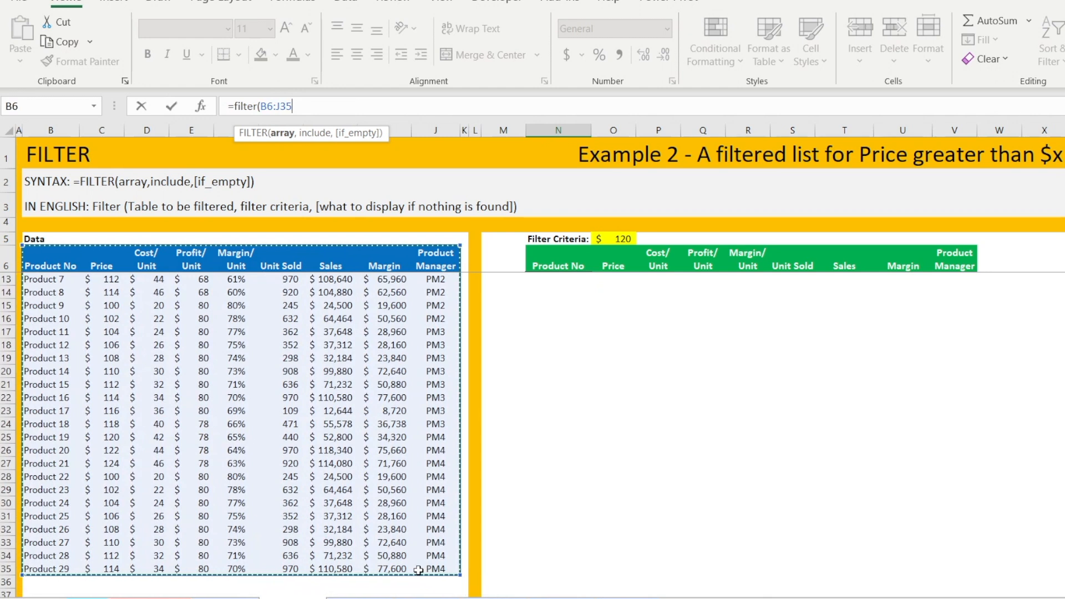
{"action": "type", "text": ","}
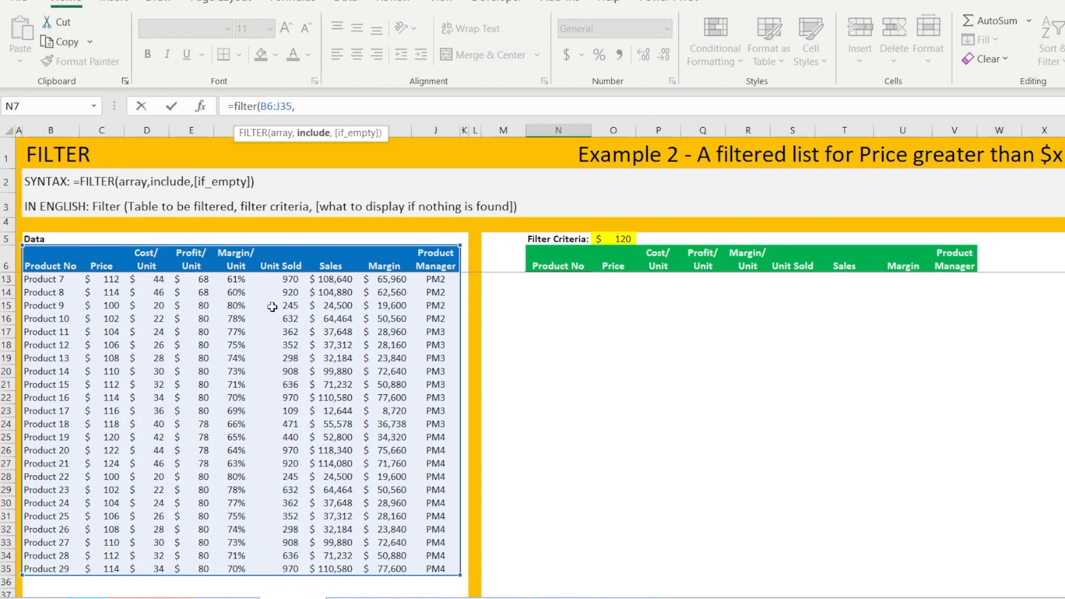
{"action": "left_click", "coordinate": [111, 270]}
{"action": "left_click_drag", "start_coordinate": [111, 270], "coordinate": [113, 578]}
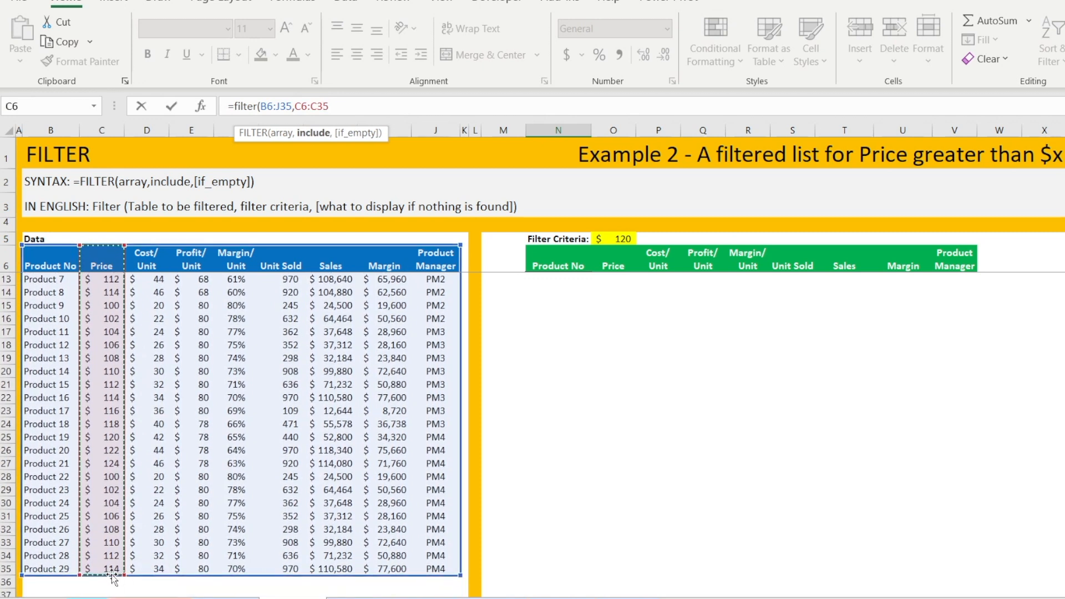
{"action": "type", "text": ">"}
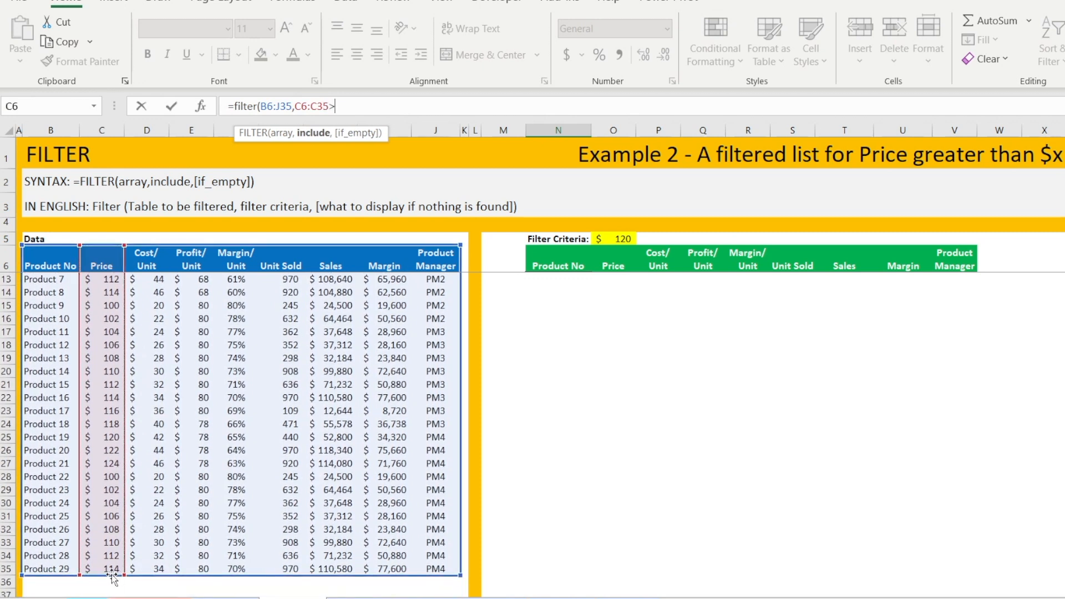
{"action": "left_click", "coordinate": [620, 239]}
{"action": "type", "text": ")"}
{"action": "key", "text": "Return"}
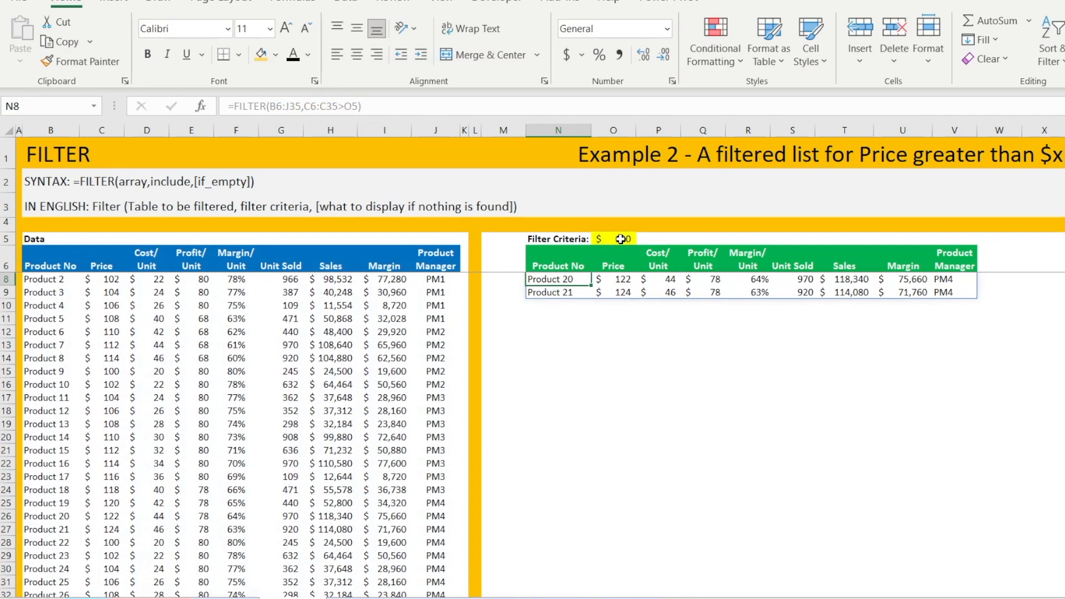
Step: Hide the repeated header row of the filter results by setting the font colour of N7:W7 to white
{"action": "scroll", "coordinate": [632, 343], "scroll_direction": "up", "scroll_amount": 1}
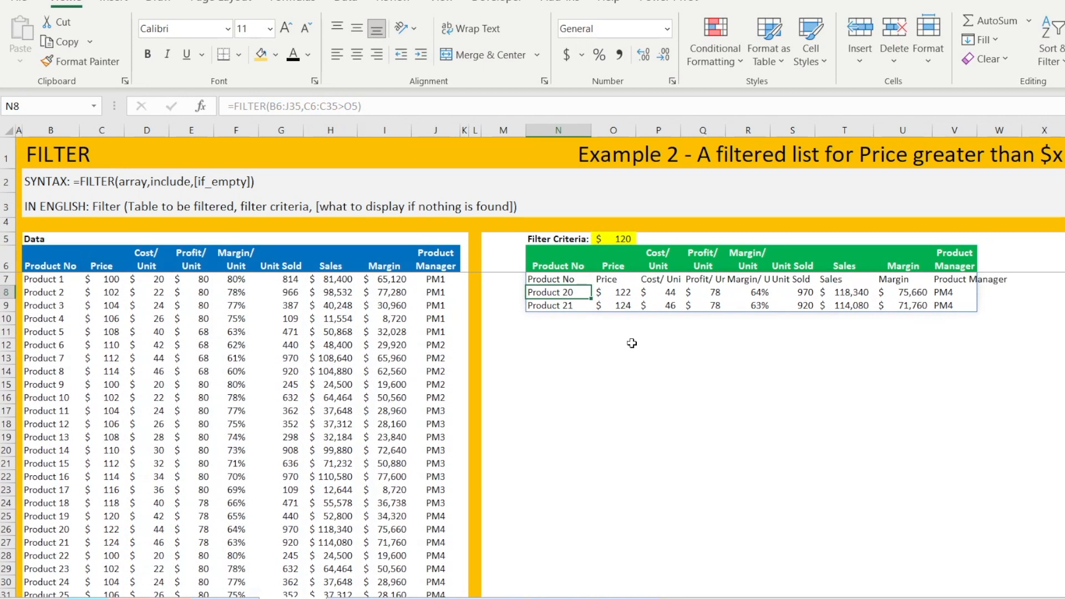
{"action": "left_click", "coordinate": [631, 357]}
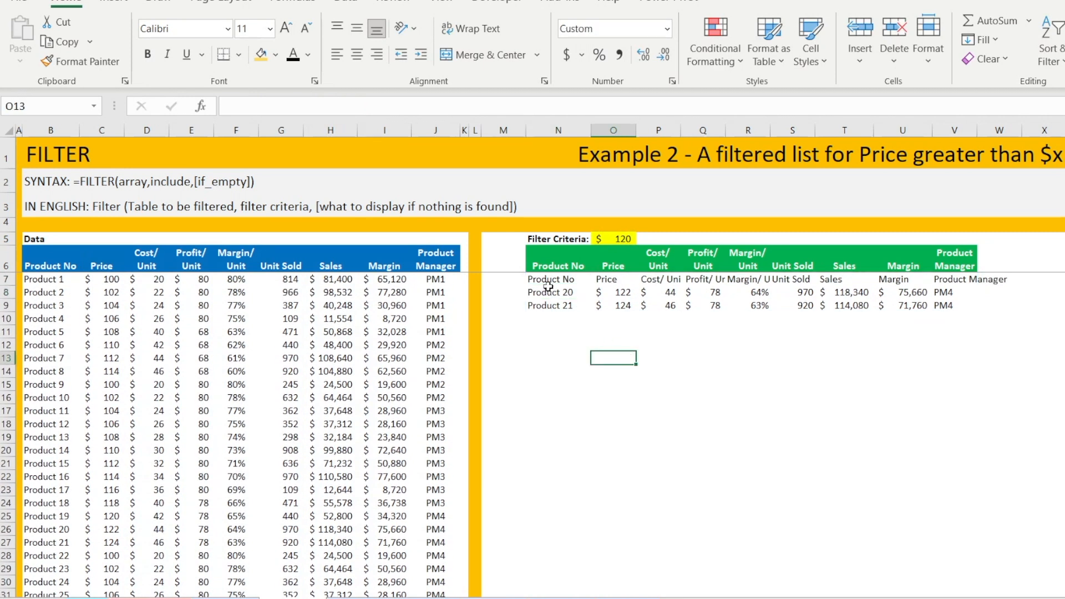
{"action": "left_click_drag", "start_coordinate": [548, 286], "coordinate": [675, 298]}
{"action": "left_click", "coordinate": [564, 279]}
{"action": "left_click_drag", "start_coordinate": [563, 279], "coordinate": [986, 278]}
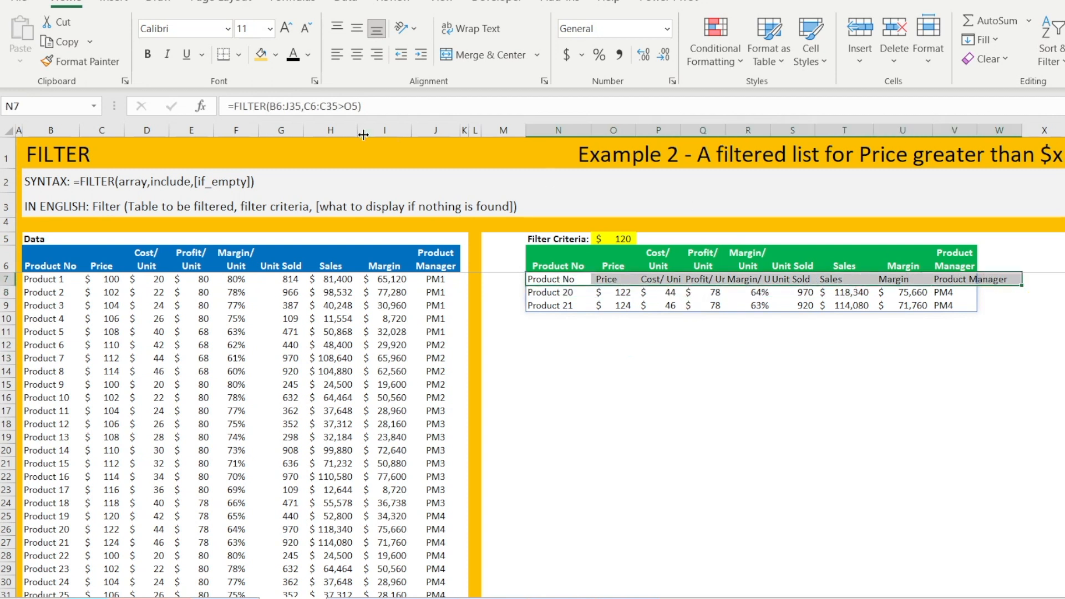
{"action": "left_click", "coordinate": [308, 55]}
{"action": "left_click", "coordinate": [292, 122]}
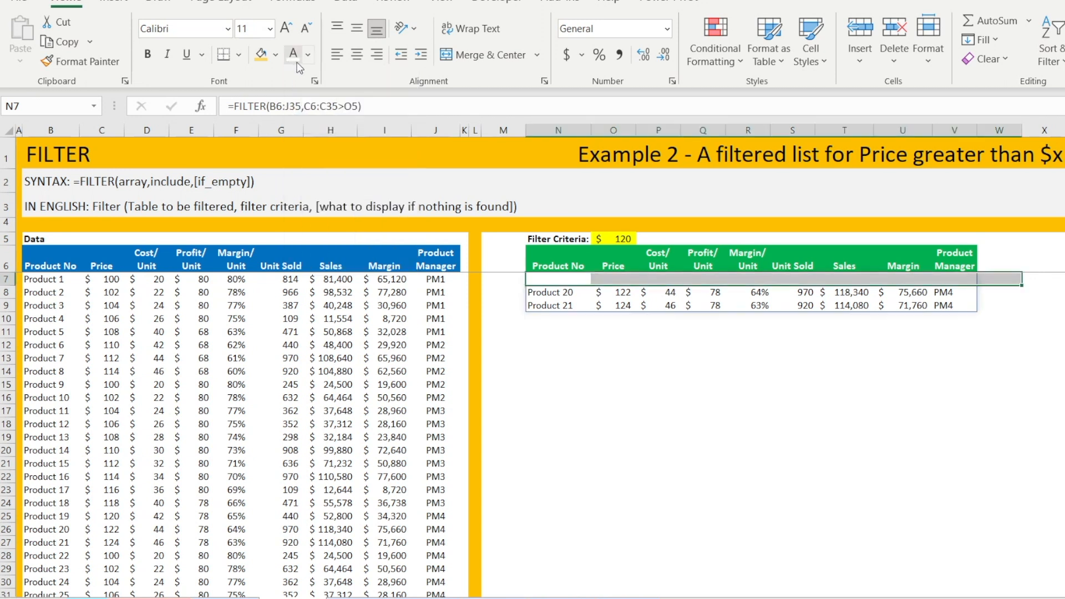
{"action": "left_click", "coordinate": [868, 343]}
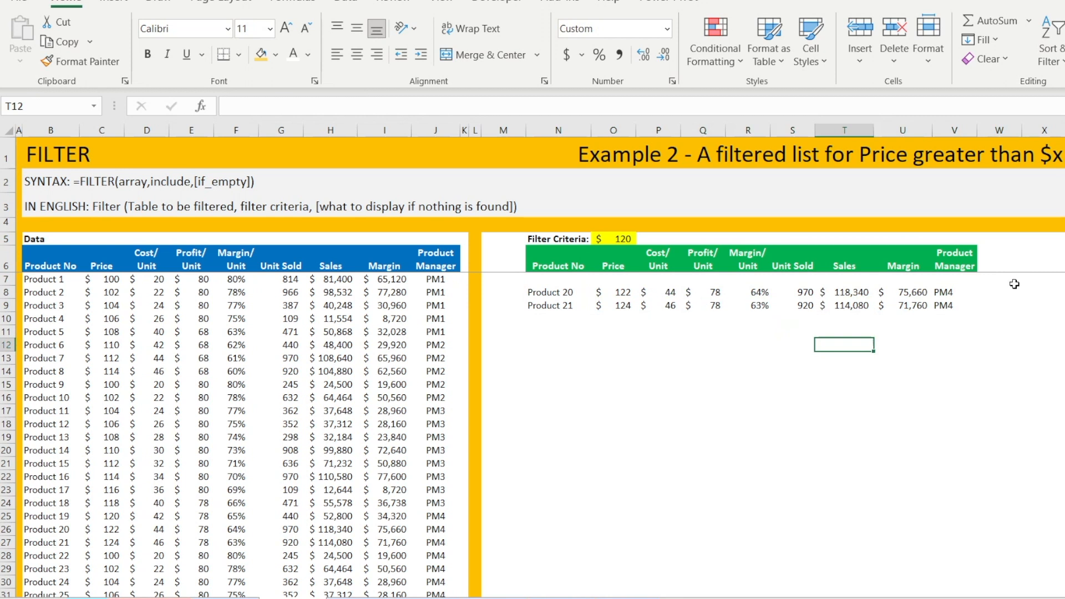
Step: Set the price criteria cell O5 to 100 and look through the filtered product list
{"action": "left_click", "coordinate": [615, 242]}
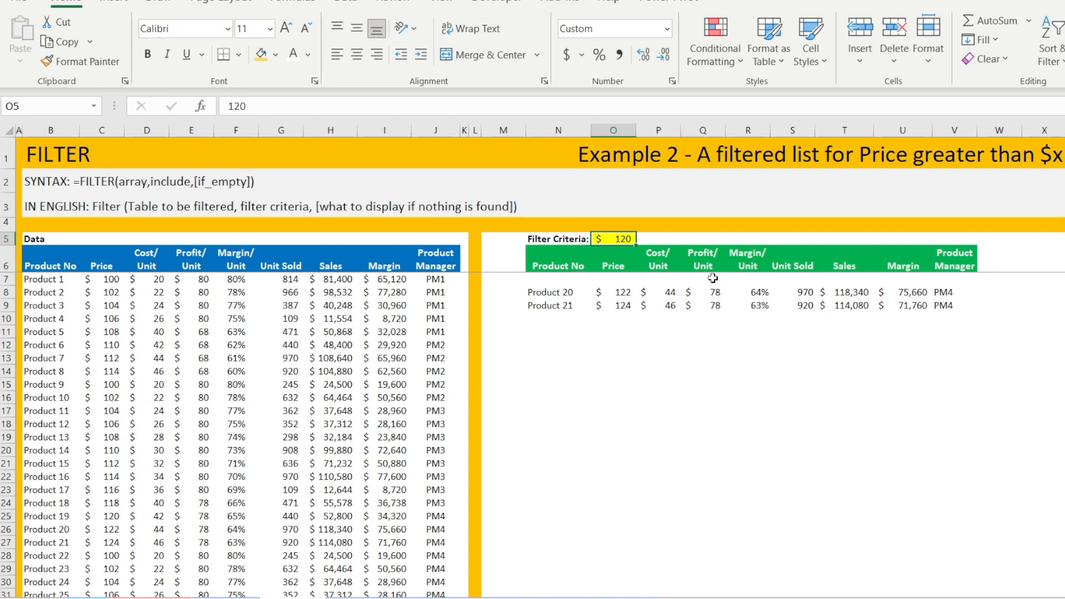
{"action": "type", "text": "100"}
{"action": "key", "text": "Return"}
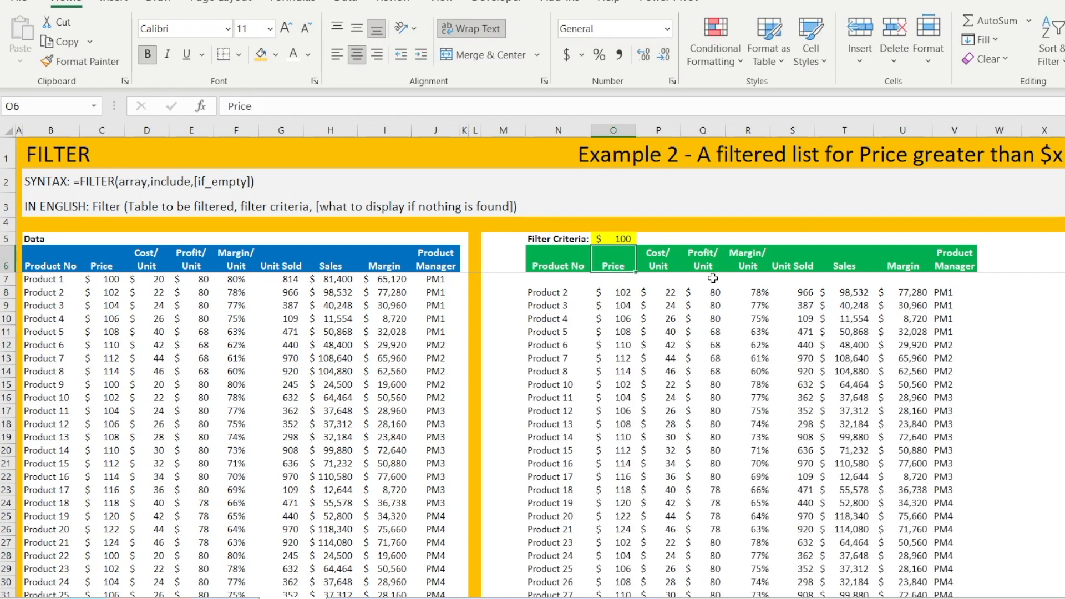
{"action": "scroll", "coordinate": [713, 278], "scroll_direction": "down", "scroll_amount": 3}
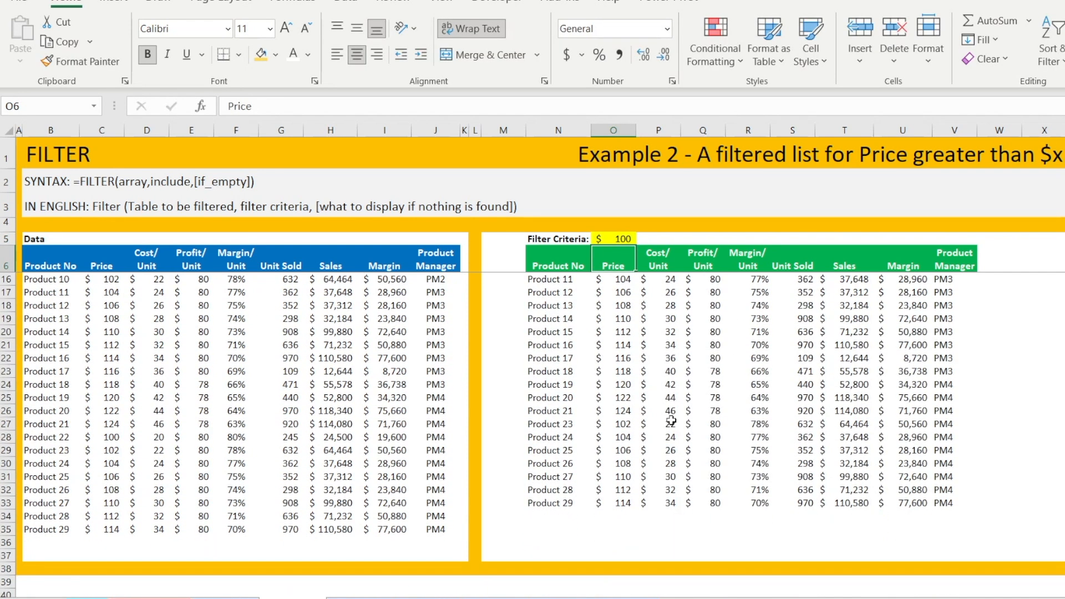
{"action": "scroll", "coordinate": [613, 412], "scroll_direction": "up", "scroll_amount": 3}
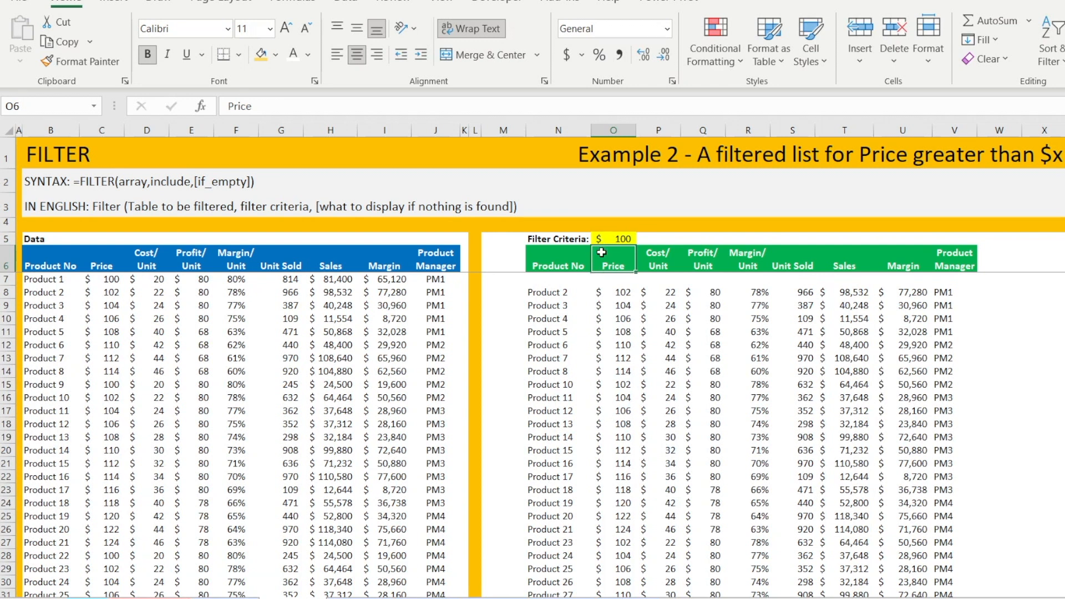
Step: Set the price criteria cell O5 to 120 and check the FILTER formula in N7
{"action": "left_click", "coordinate": [612, 239]}
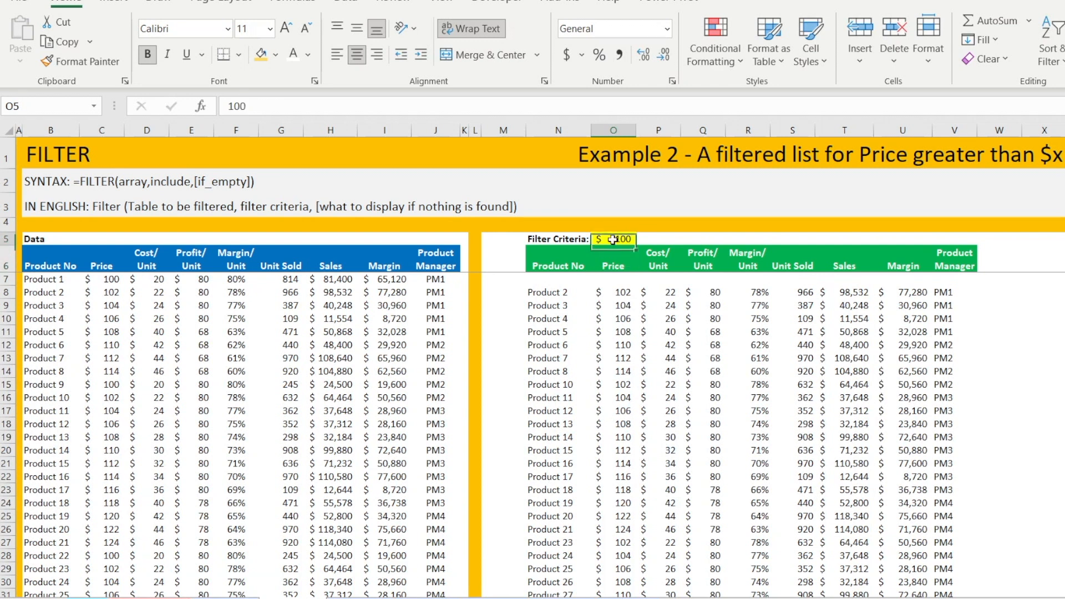
{"action": "type", "text": "120"}
{"action": "key", "text": "Return"}
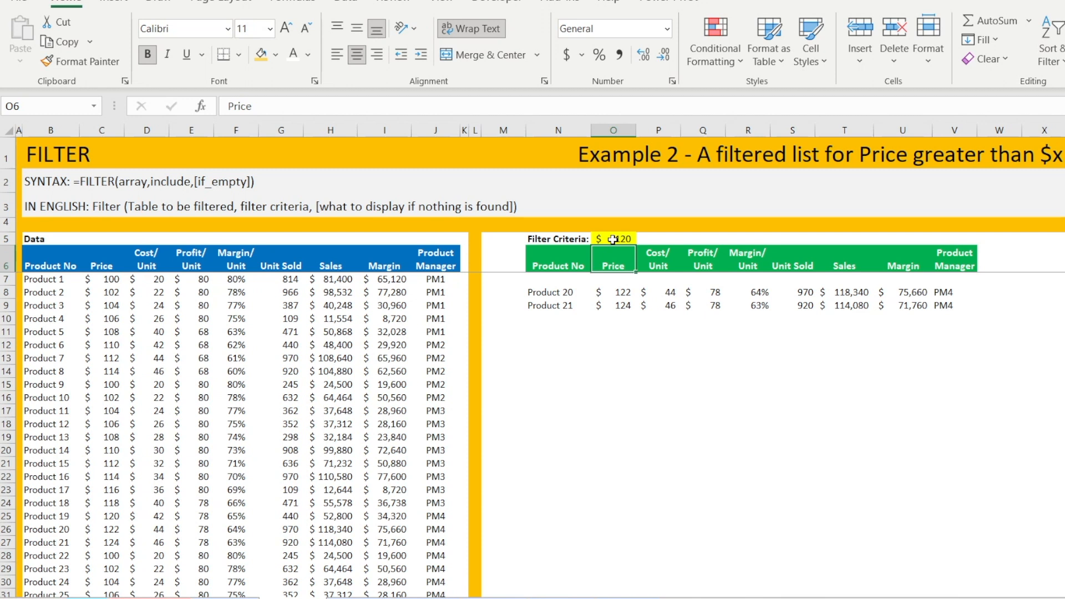
{"action": "left_click", "coordinate": [558, 295]}
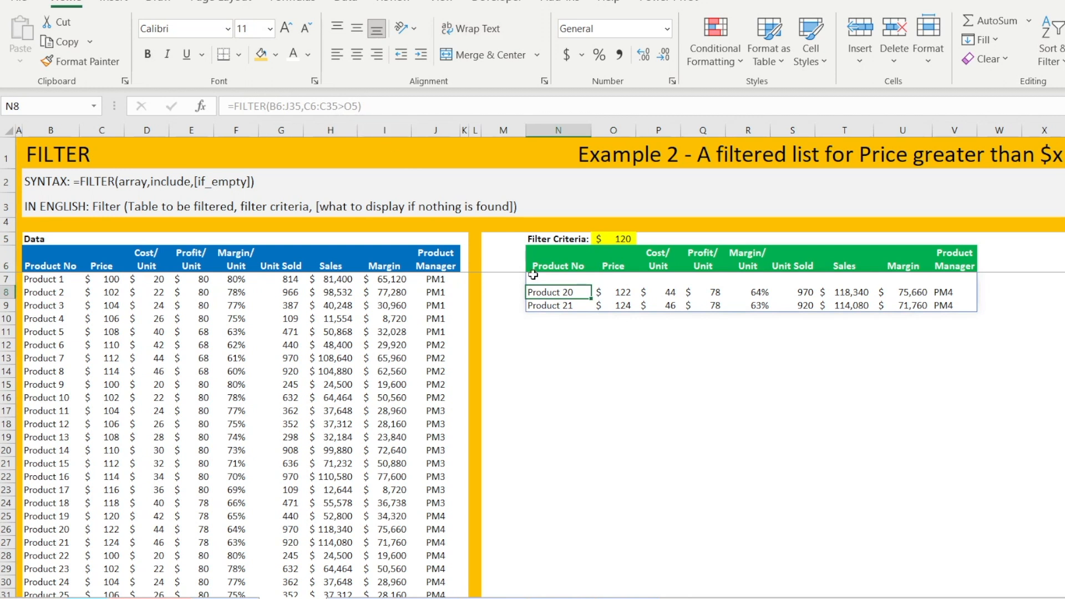
{"action": "left_click", "coordinate": [536, 277]}
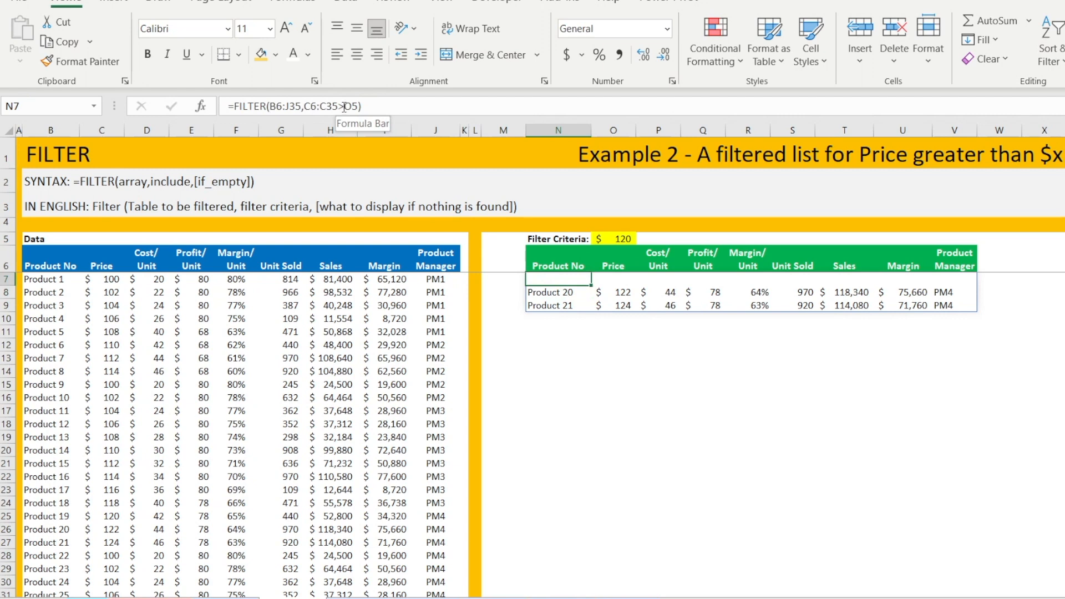
{"action": "left_click", "coordinate": [605, 383]}
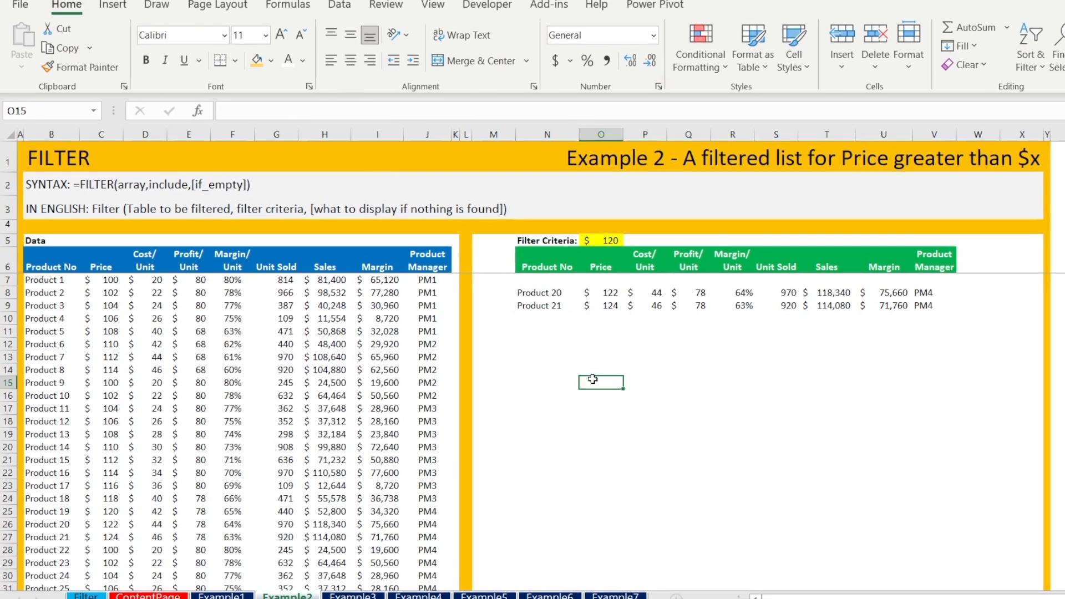
Step: On the Example3 sheet, clear the existing margin filter formula from N7
{"action": "left_click", "coordinate": [353, 596]}
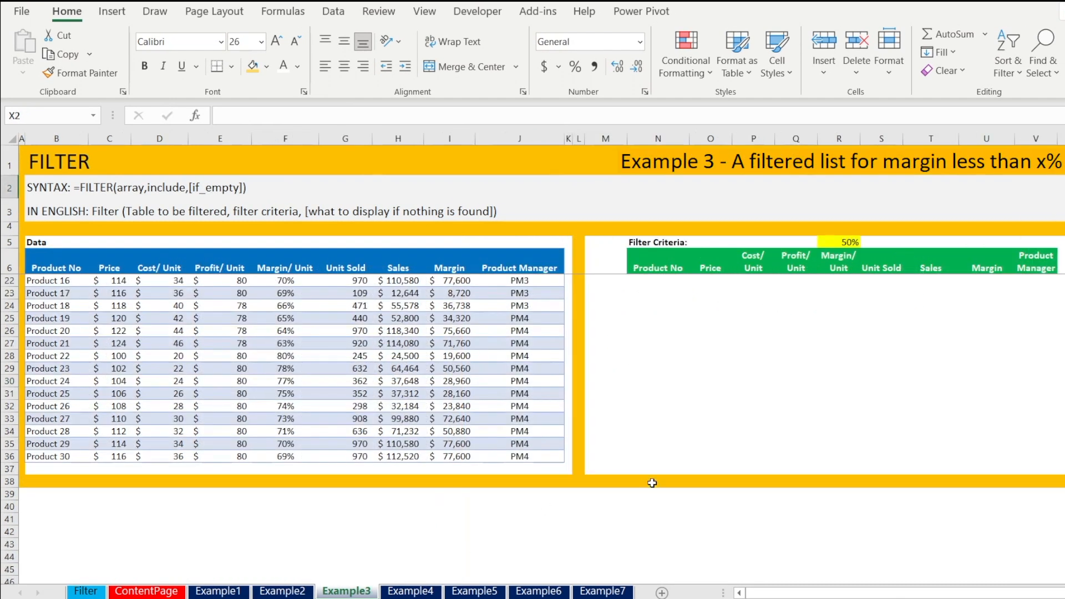
{"action": "scroll", "coordinate": [713, 428], "scroll_direction": "up", "scroll_amount": 5}
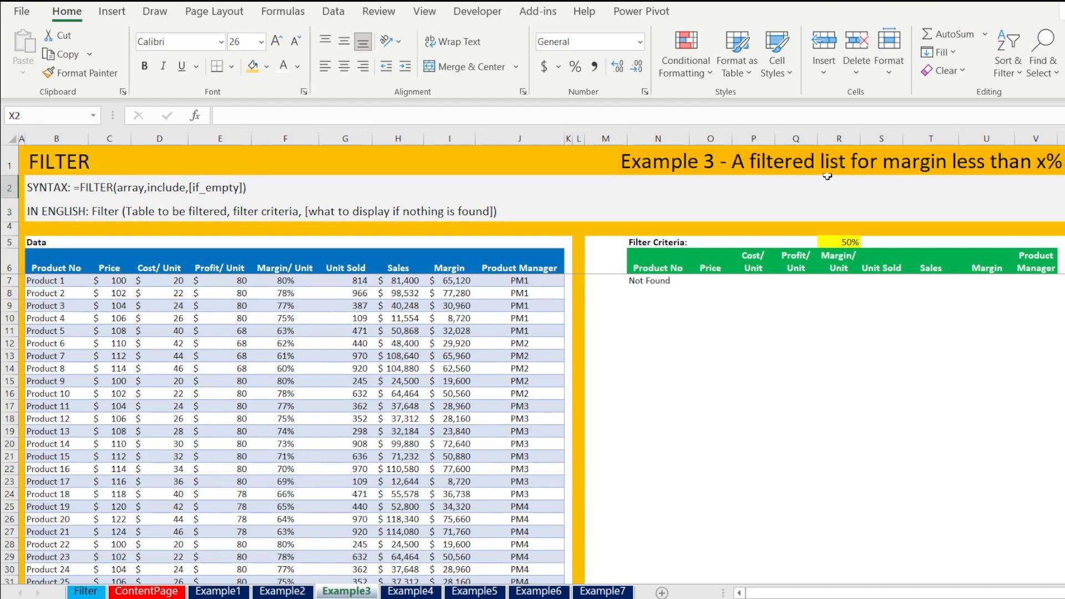
{"action": "left_click", "coordinate": [849, 242]}
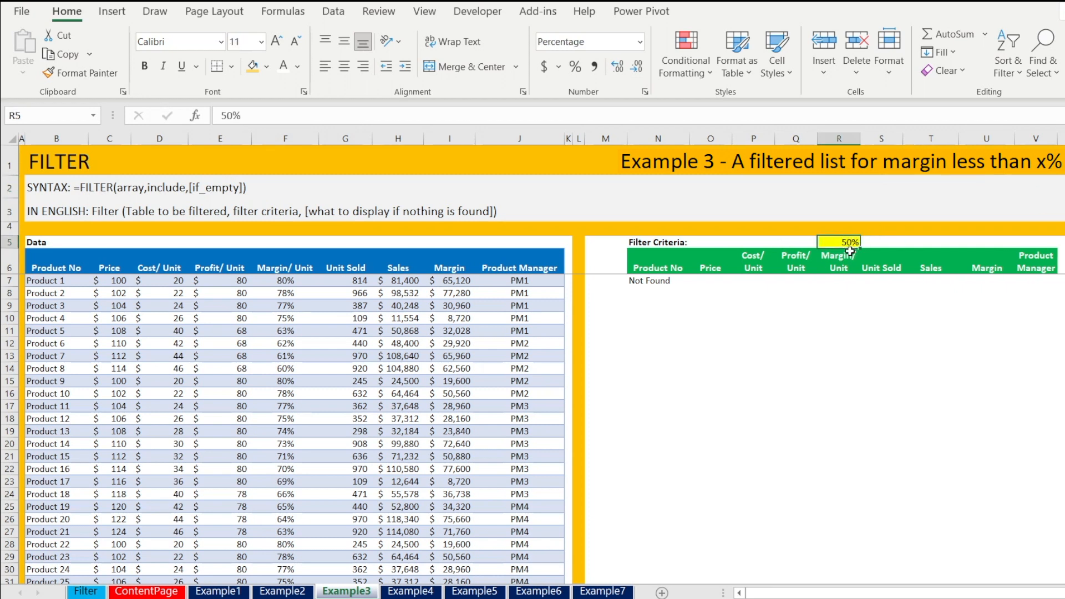
{"action": "left_click", "coordinate": [646, 282]}
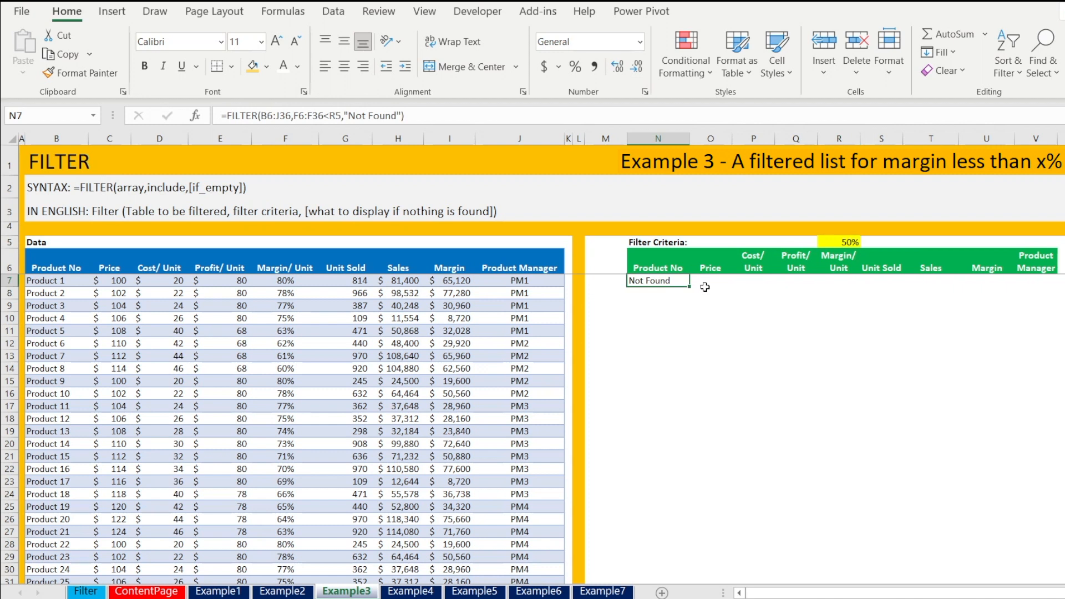
{"action": "key", "text": "Delete"}
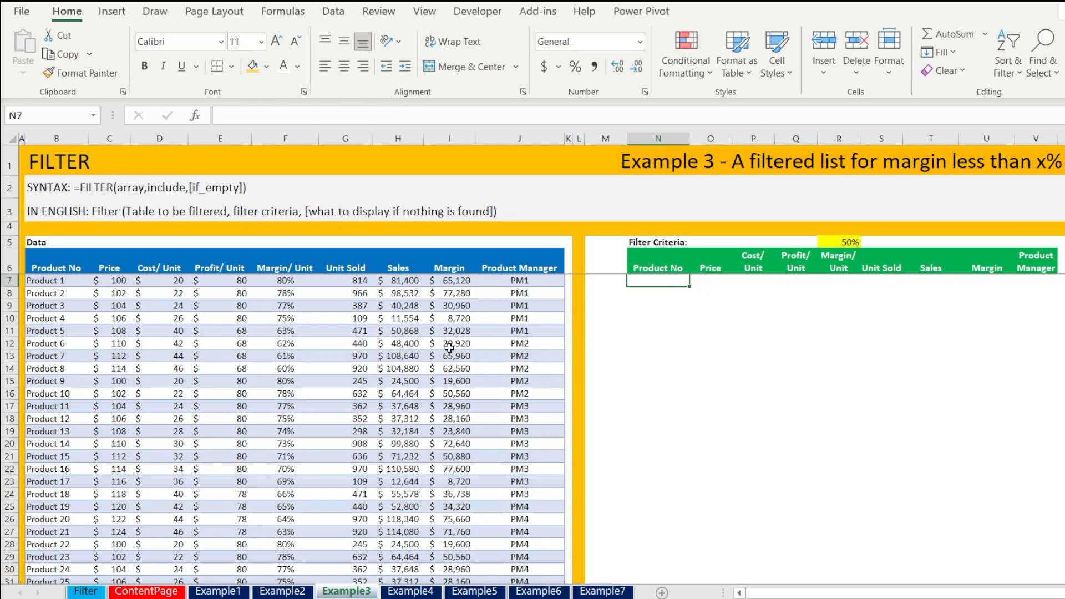
Step: Enter =filtered(B6:J36,F6:F36<R5,"Not Found") in N7 for products with a margin below the criteria percentage
{"action": "type", "text": "="}
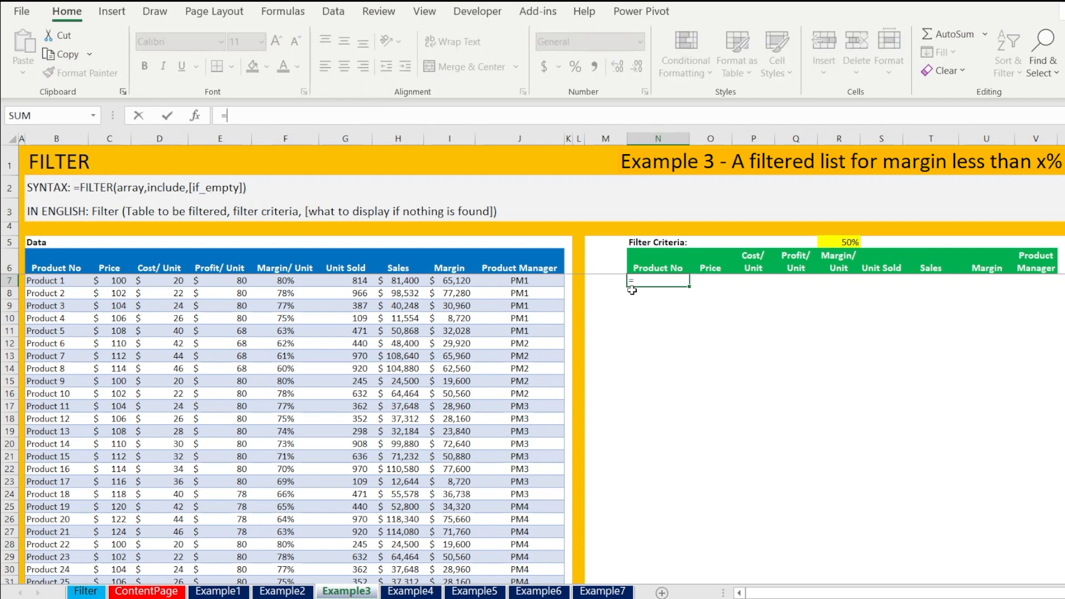
{"action": "type", "text": "filtered("}
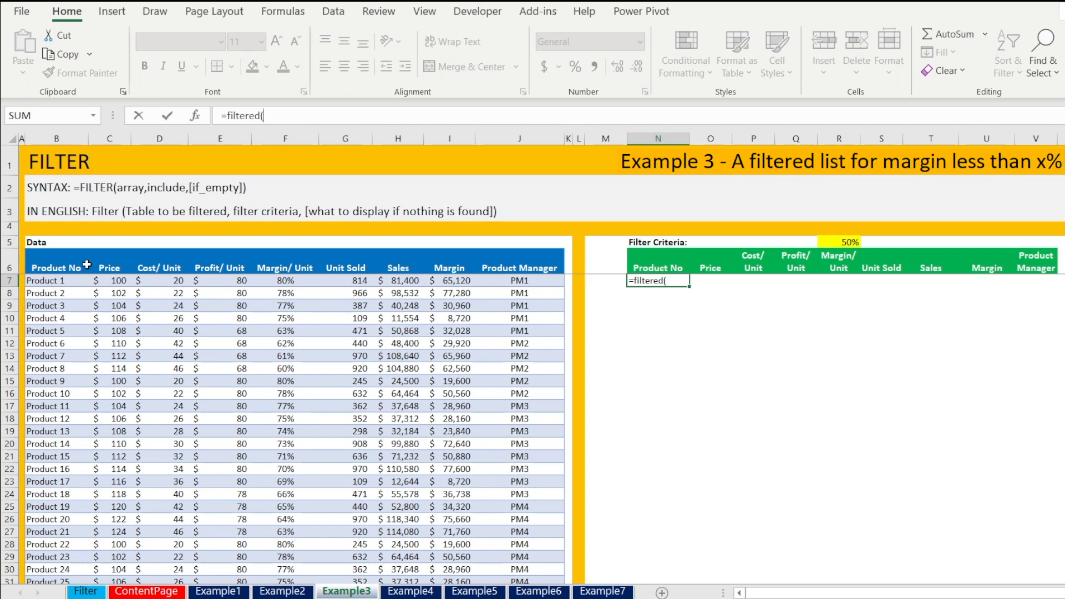
{"action": "left_click", "coordinate": [62, 260]}
{"action": "scroll", "coordinate": [492, 454], "scroll_direction": "down", "scroll_amount": 4}
{"action": "left_click", "coordinate": [541, 493], "text": "shift"}
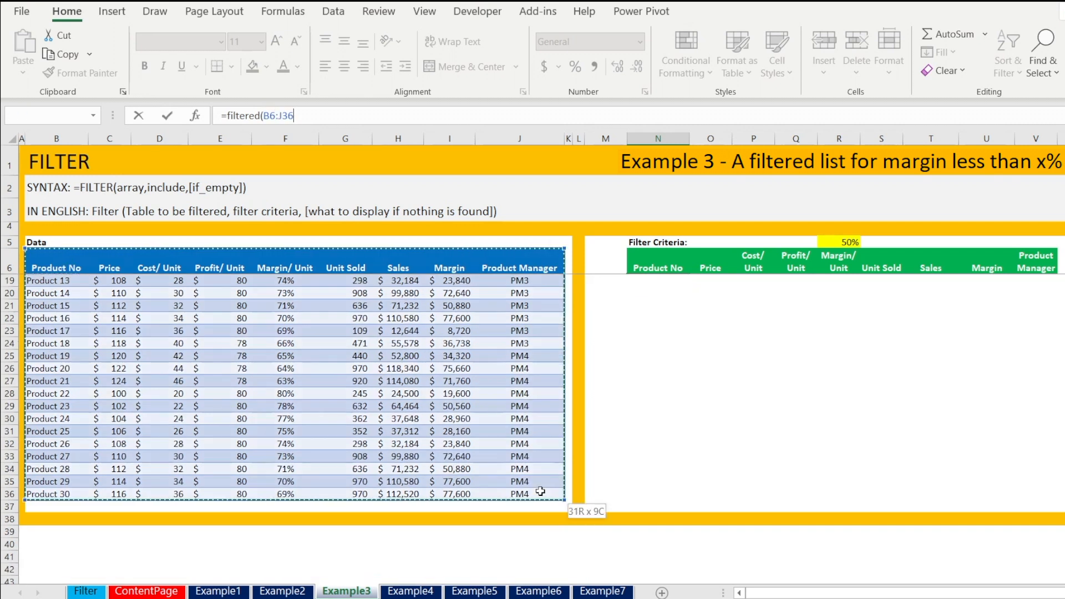
{"action": "type", "text": ","}
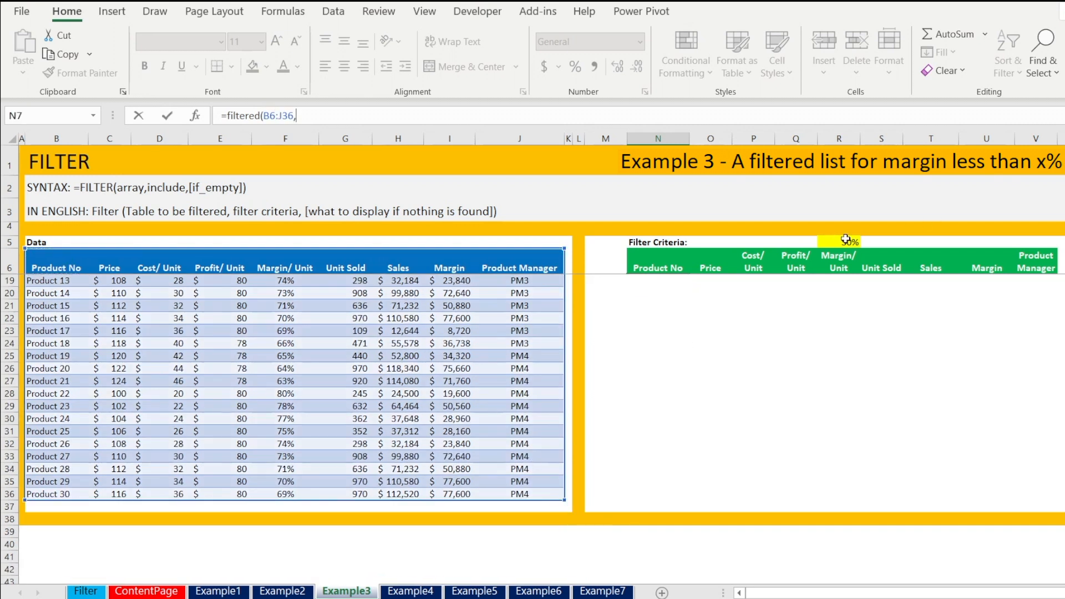
{"action": "scroll", "coordinate": [442, 319], "scroll_direction": "up", "scroll_amount": 4}
{"action": "left_click", "coordinate": [288, 260]}
{"action": "scroll", "coordinate": [309, 444], "scroll_direction": "down", "scroll_amount": 4}
{"action": "left_click", "coordinate": [283, 491], "text": "shift"}
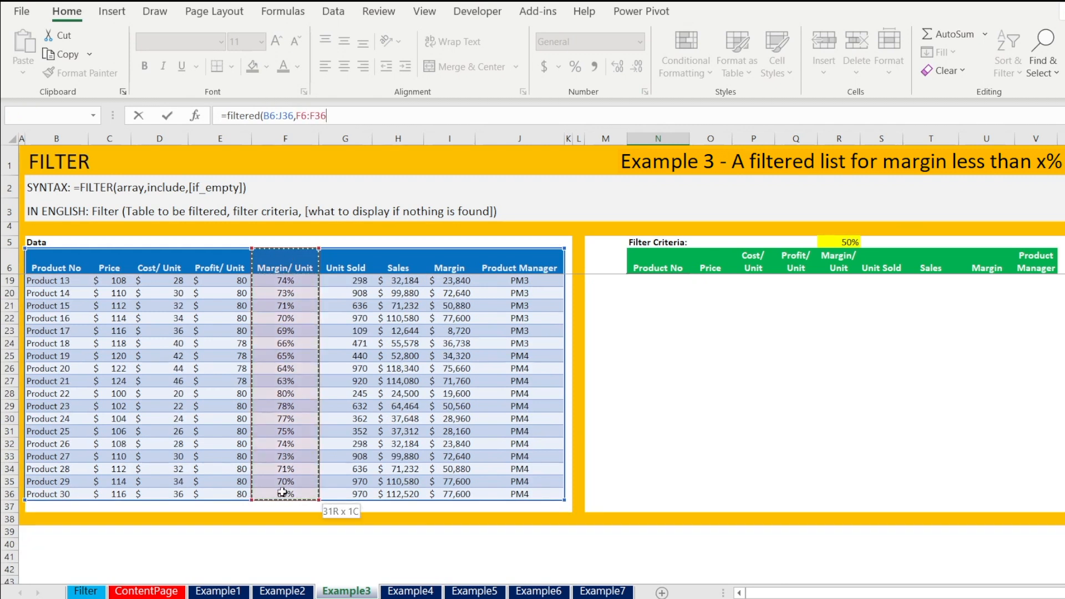
{"action": "type", "text": "<"}
{"action": "left_click", "coordinate": [841, 244]}
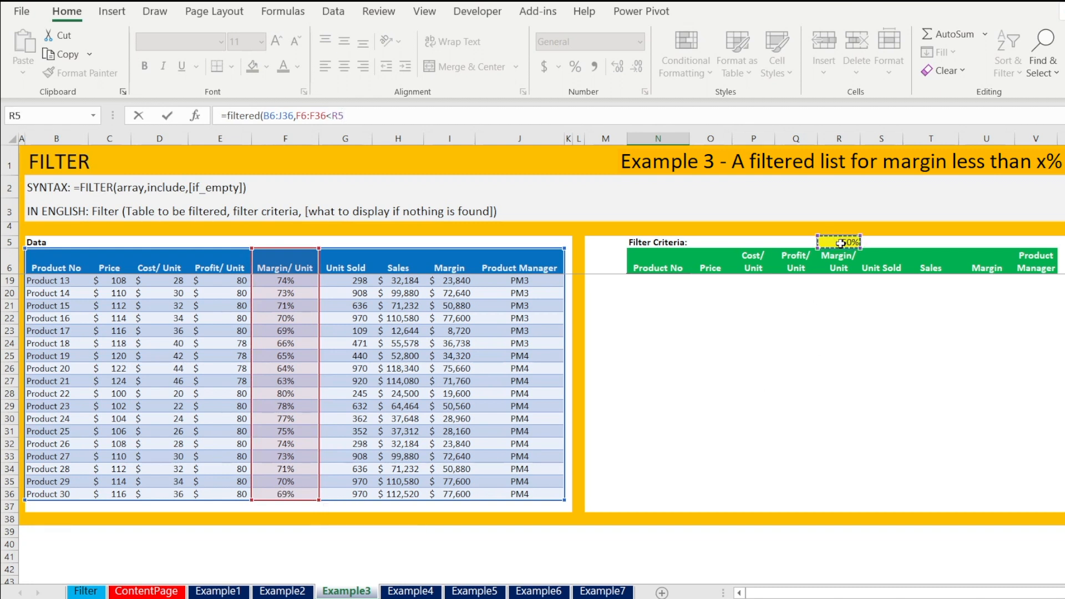
{"action": "type", "text": ",\"Not Found"}
{"action": "key", "text": "Return"}
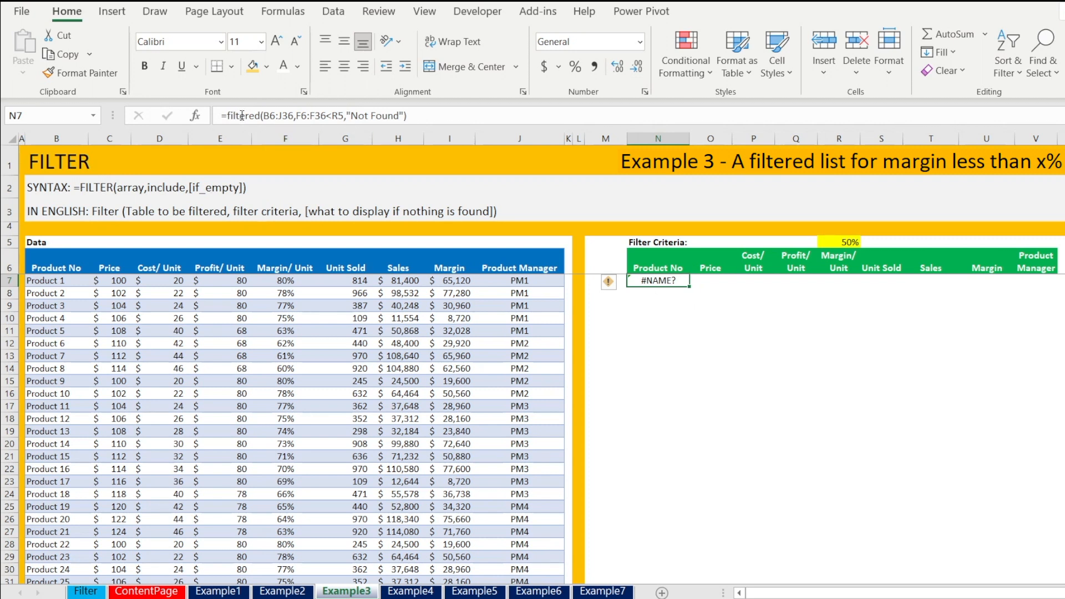
Step: Correct the function name in N7 so the formula reads =FILTER(B6:J36,F6:F36<R5,"Not Found")
{"action": "left_click", "coordinate": [263, 116]}
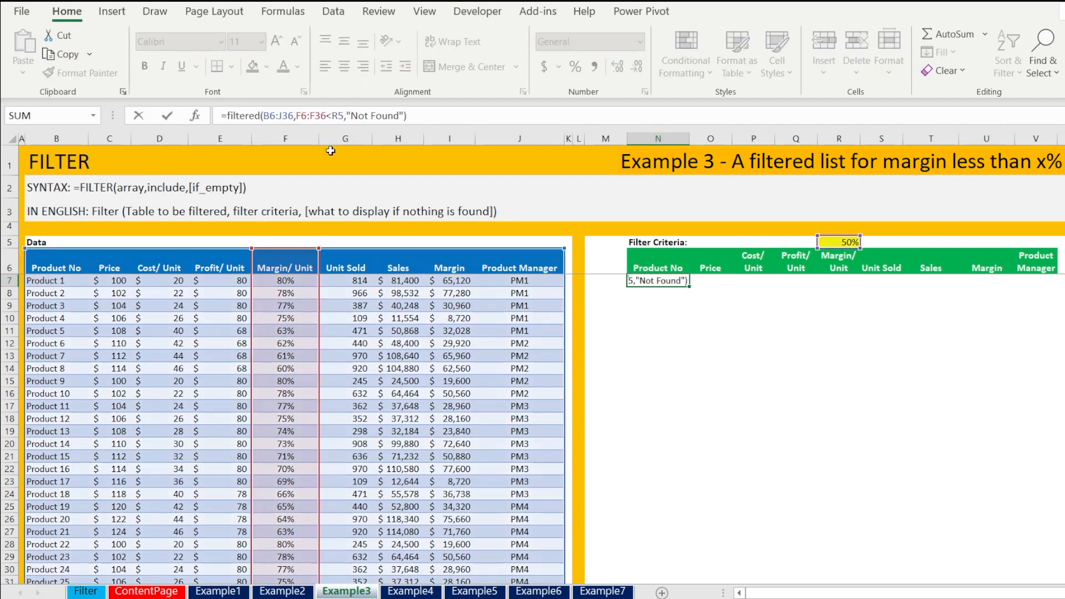
{"action": "key", "text": "BackSpace"}
{"action": "key", "text": "BackSpace"}
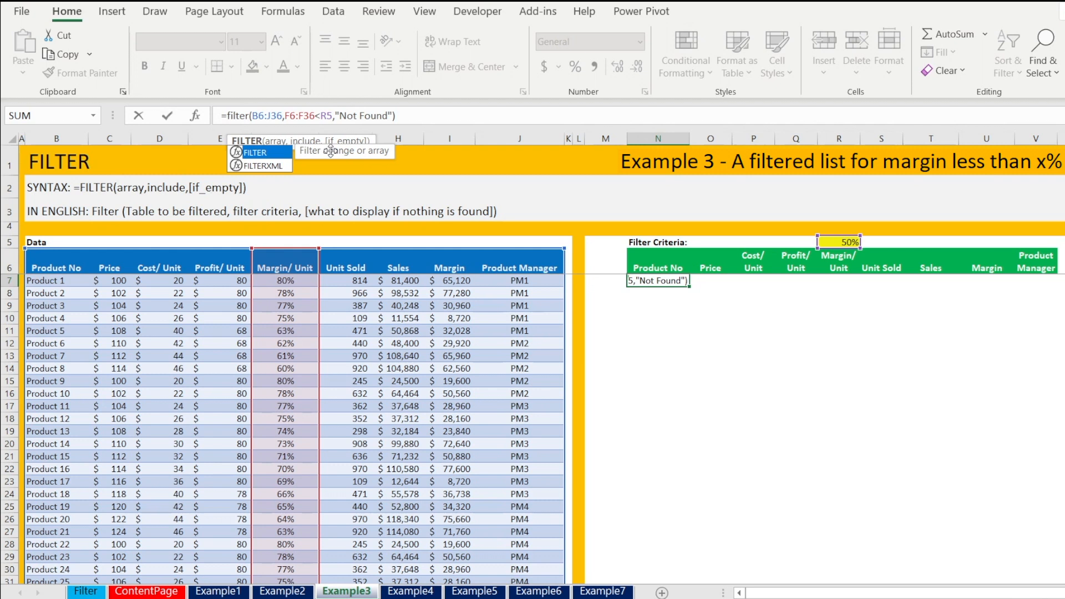
{"action": "key", "text": "Return"}
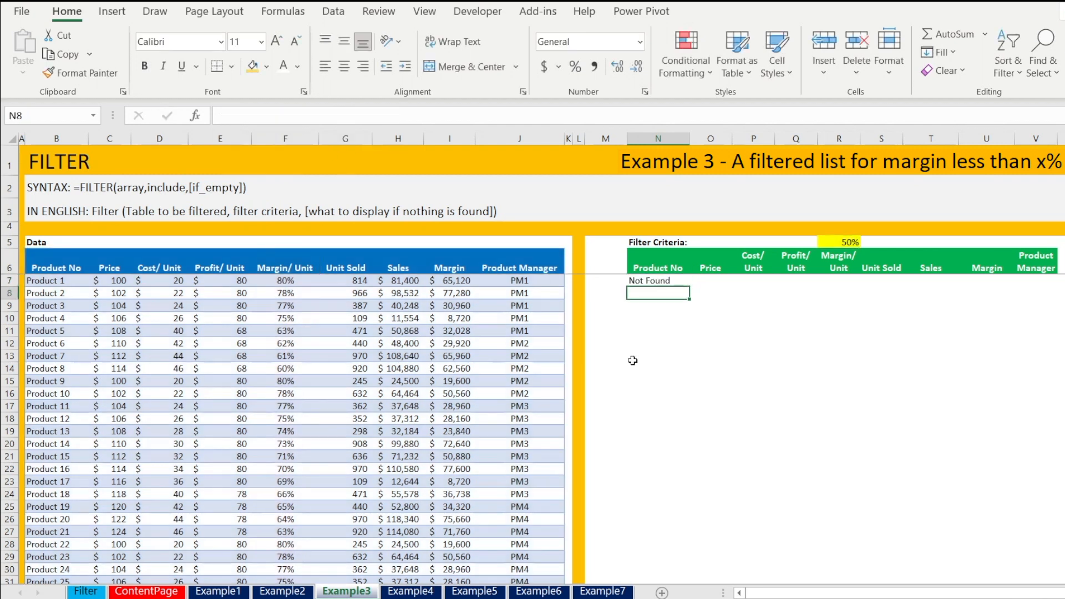
{"action": "left_click", "coordinate": [671, 330]}
{"action": "left_click", "coordinate": [654, 282]}
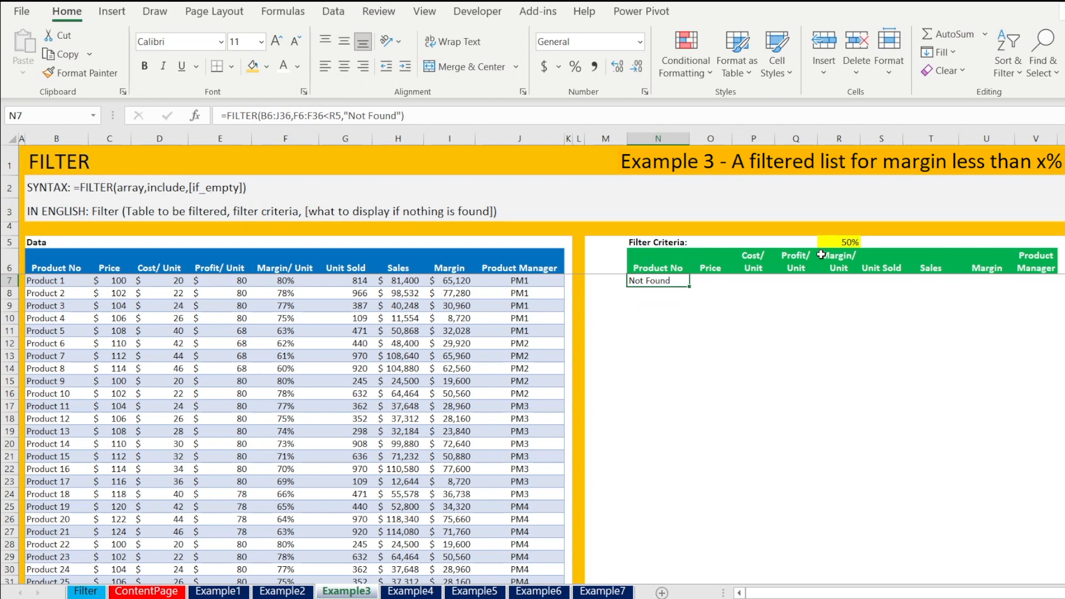
Step: Set the margin criteria cell R5 to 70% and check the Margin/Unit values of the filtered products
{"action": "left_click", "coordinate": [858, 242]}
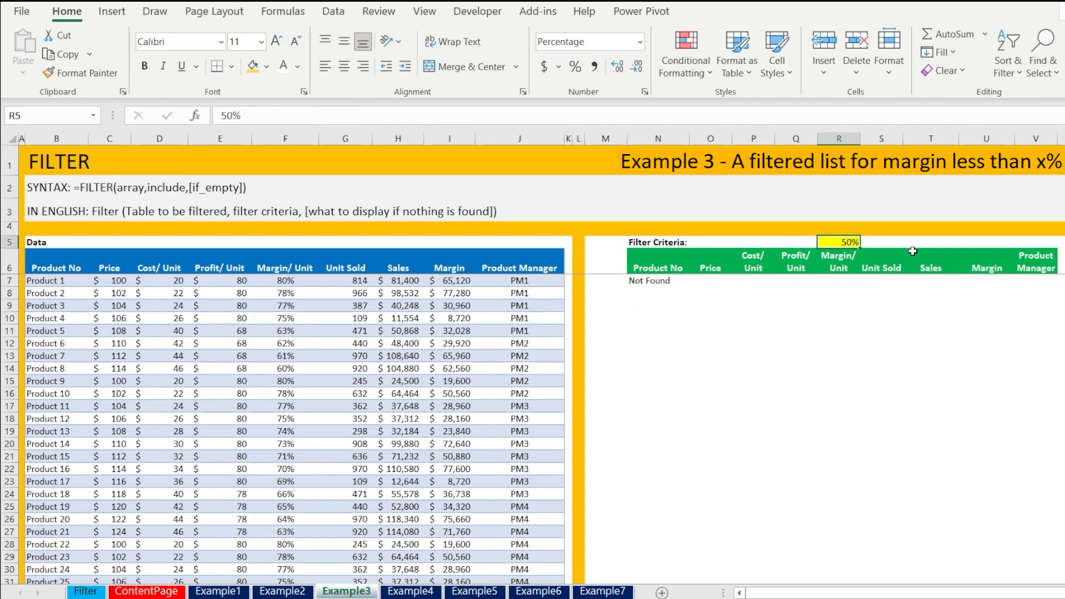
{"action": "type", "text": "70"}
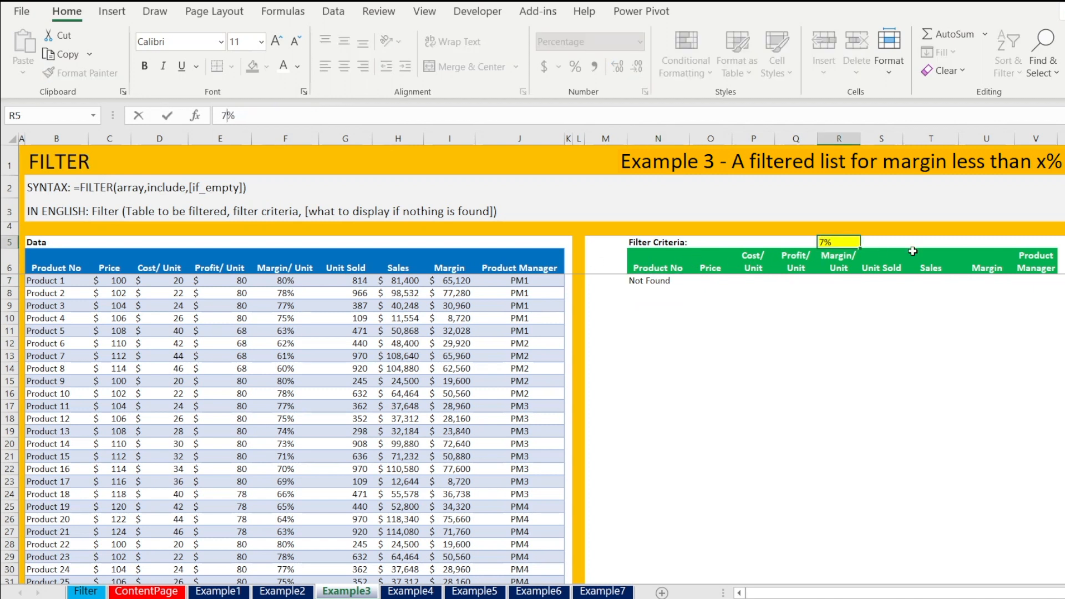
{"action": "key", "text": "Return"}
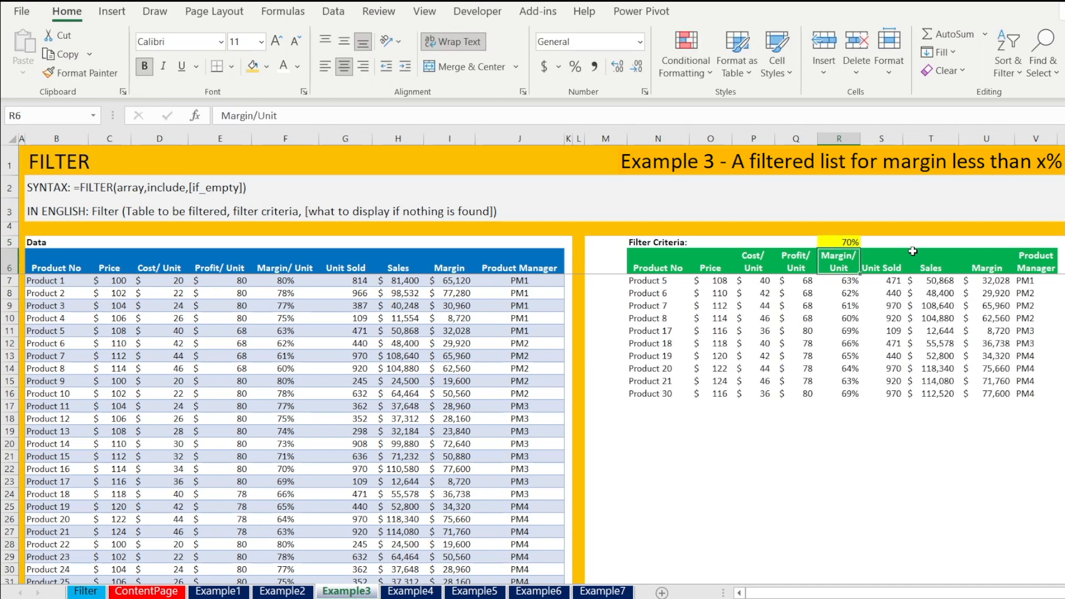
{"action": "left_click_drag", "start_coordinate": [835, 281], "coordinate": [850, 395]}
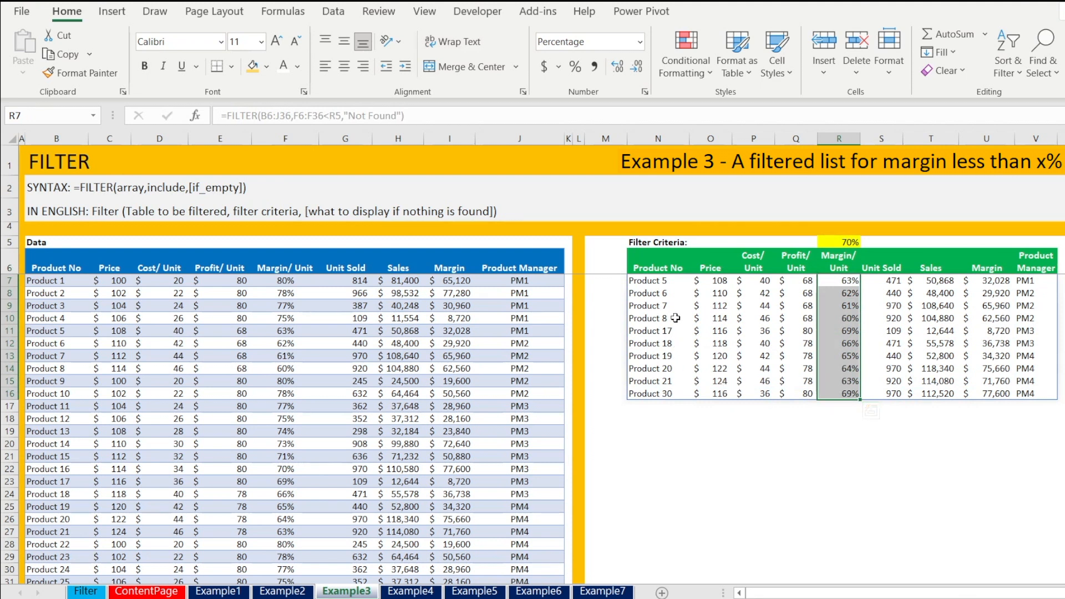
Step: Set the margin criteria cell R5 to 60%
{"action": "left_click", "coordinate": [844, 239]}
{"action": "type", "text": "60"}
{"action": "key", "text": "Return"}
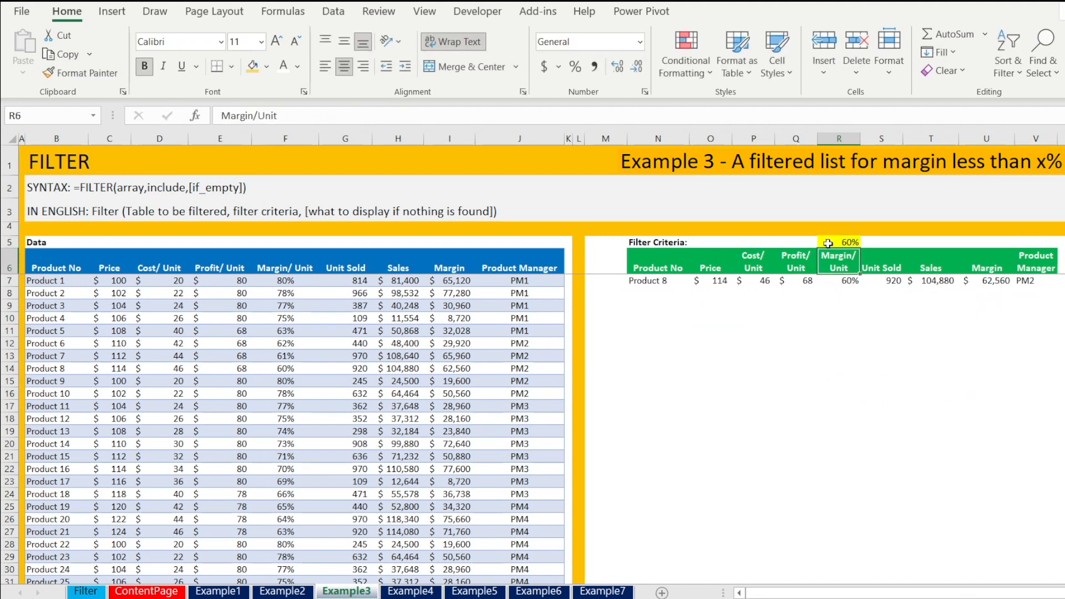
Step: Open the Example4 sheet and look at the from and to margin criteria in R5 and R6
{"action": "left_click", "coordinate": [850, 241]}
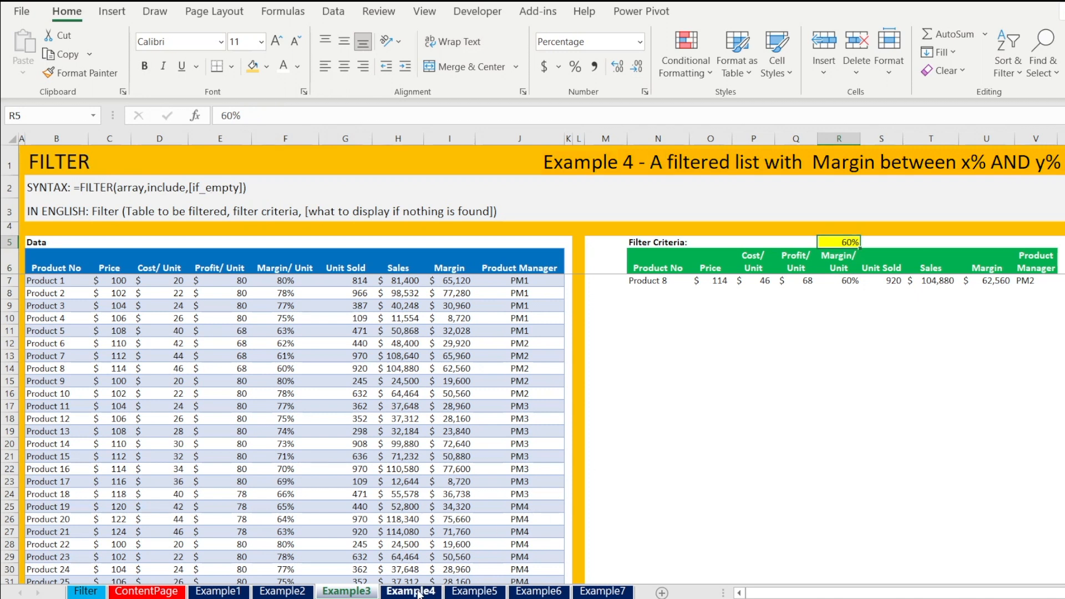
{"action": "left_click", "coordinate": [417, 593]}
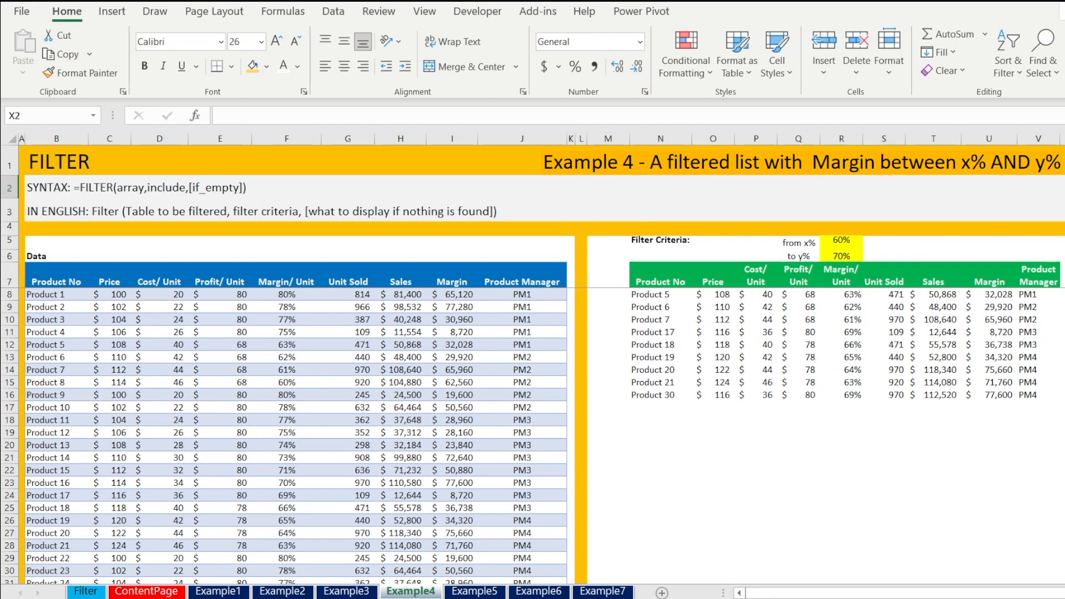
{"action": "left_click_drag", "start_coordinate": [797, 243], "coordinate": [844, 256]}
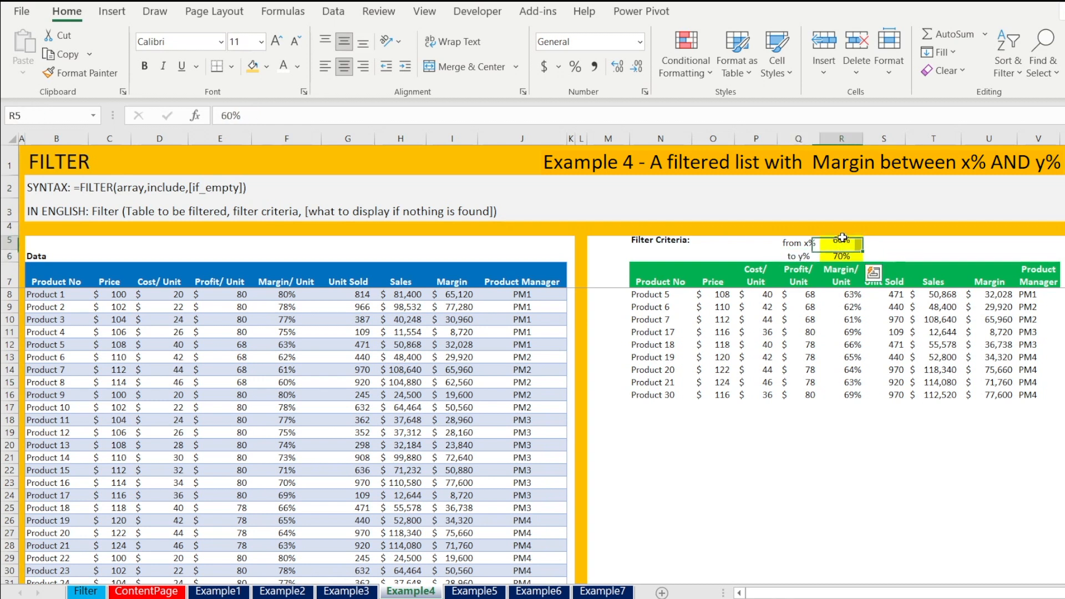
{"action": "left_click", "coordinate": [844, 256]}
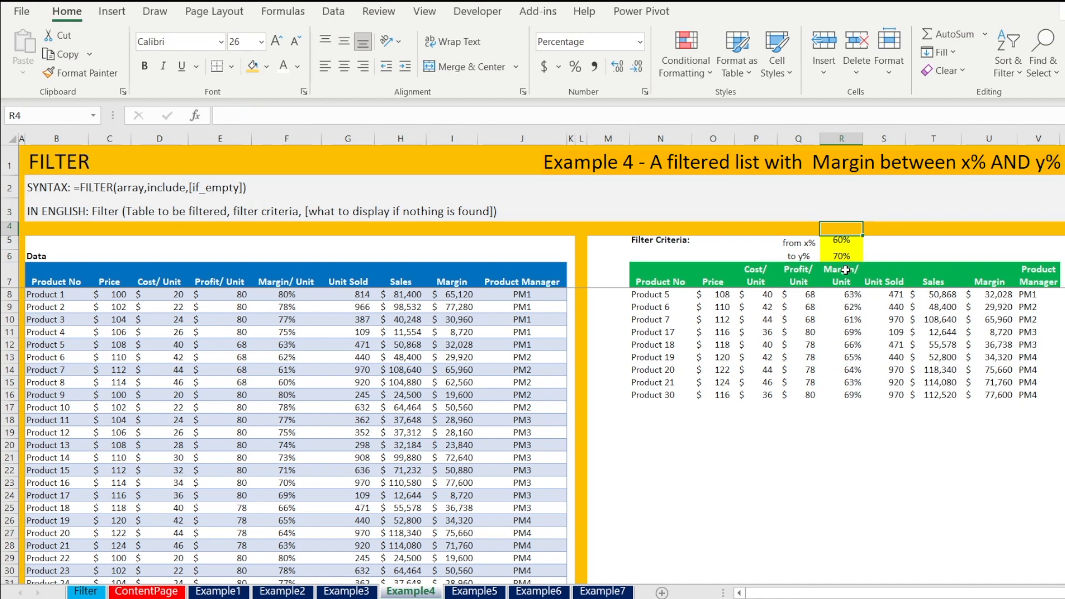
{"action": "left_click", "coordinate": [842, 275]}
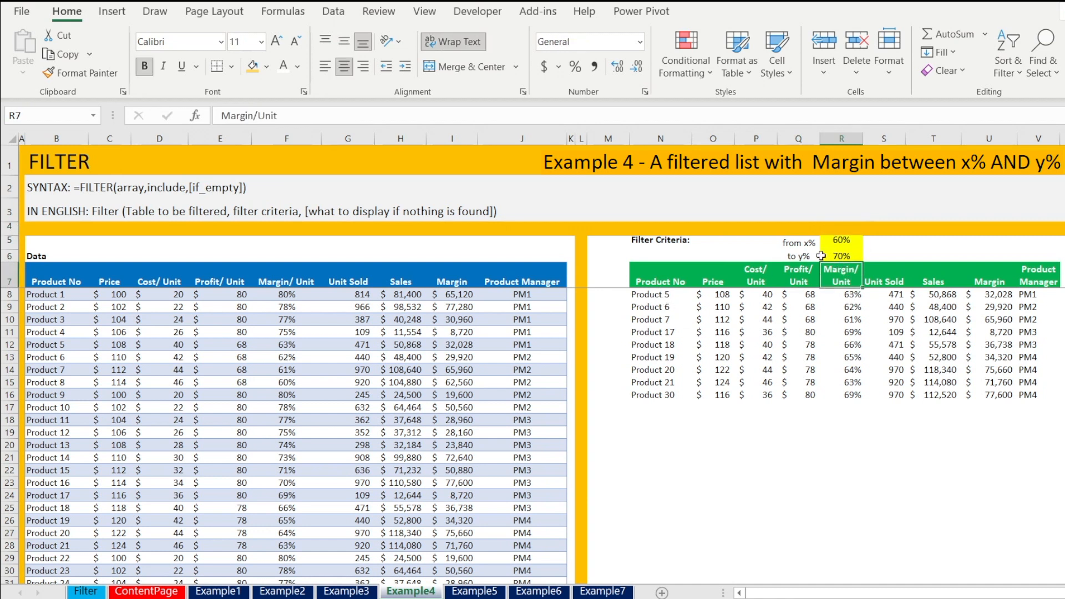
Step: Clear the existing filtered product list in N8:V16 on the Example4 sheet
{"action": "left_click", "coordinate": [659, 296]}
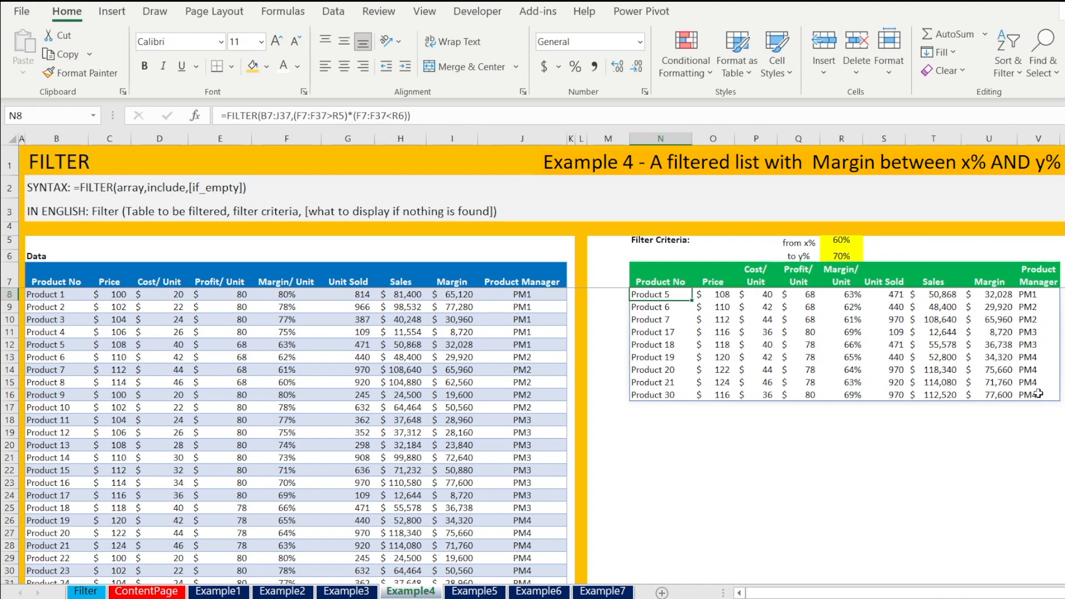
{"action": "left_click_drag", "start_coordinate": [1040, 394], "coordinate": [642, 294]}
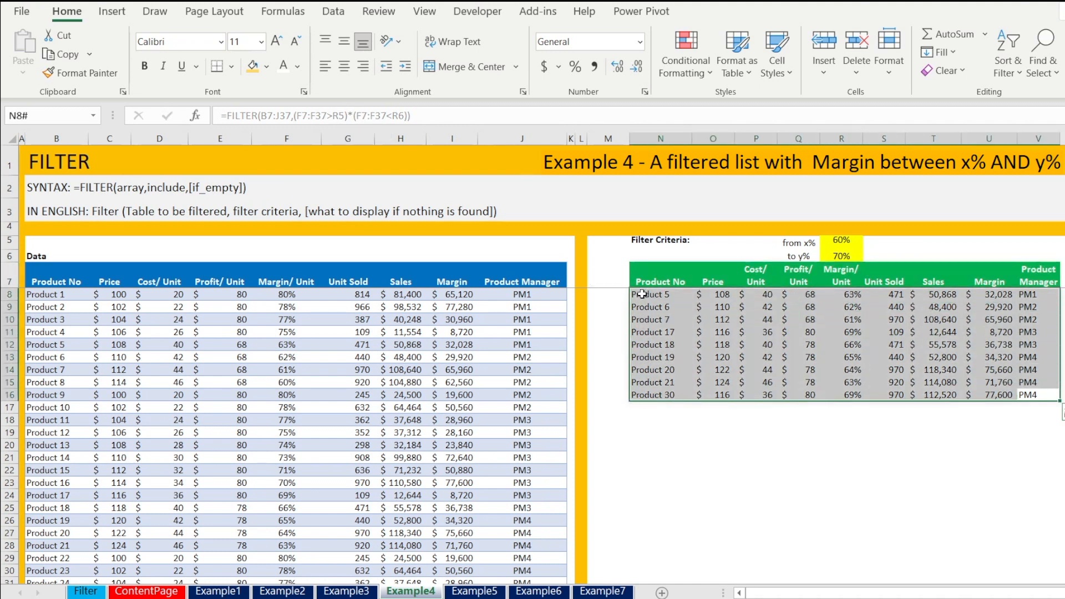
{"action": "key", "text": "Delete"}
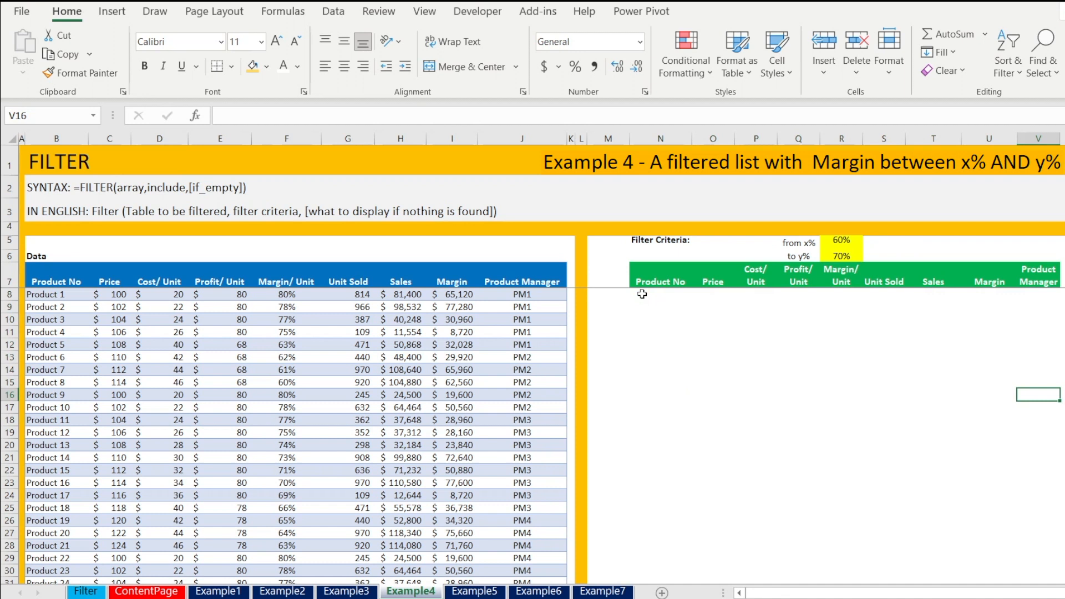
Step: Begin a formula in N8 with =Filter(B7:J37,F7:F37>R5 to filter the product table by margins above the lower limit
{"action": "left_click", "coordinate": [642, 294]}
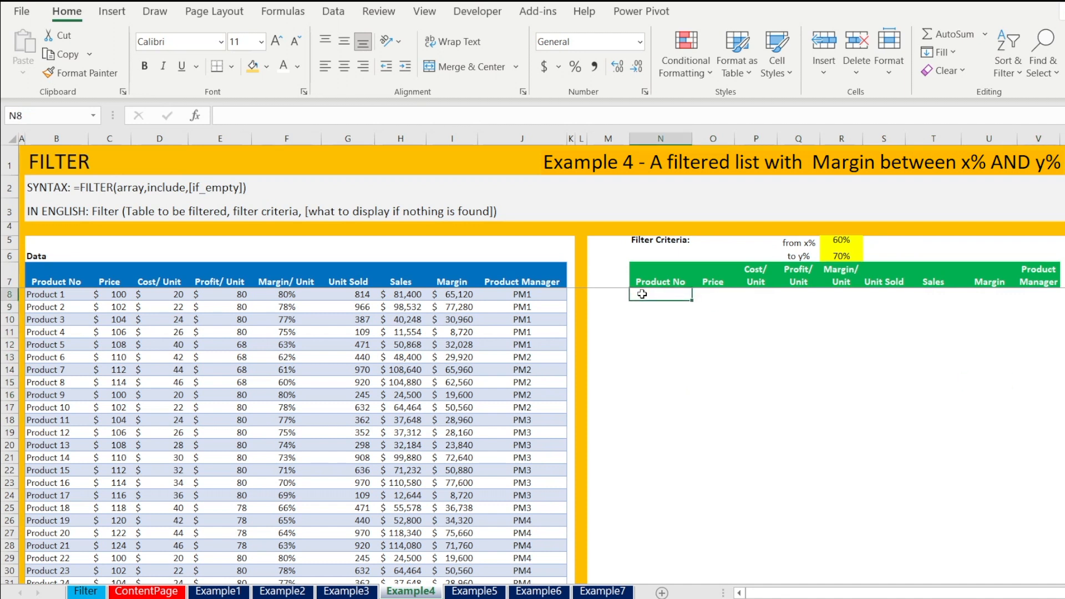
{"action": "type", "text": "=Filt"}
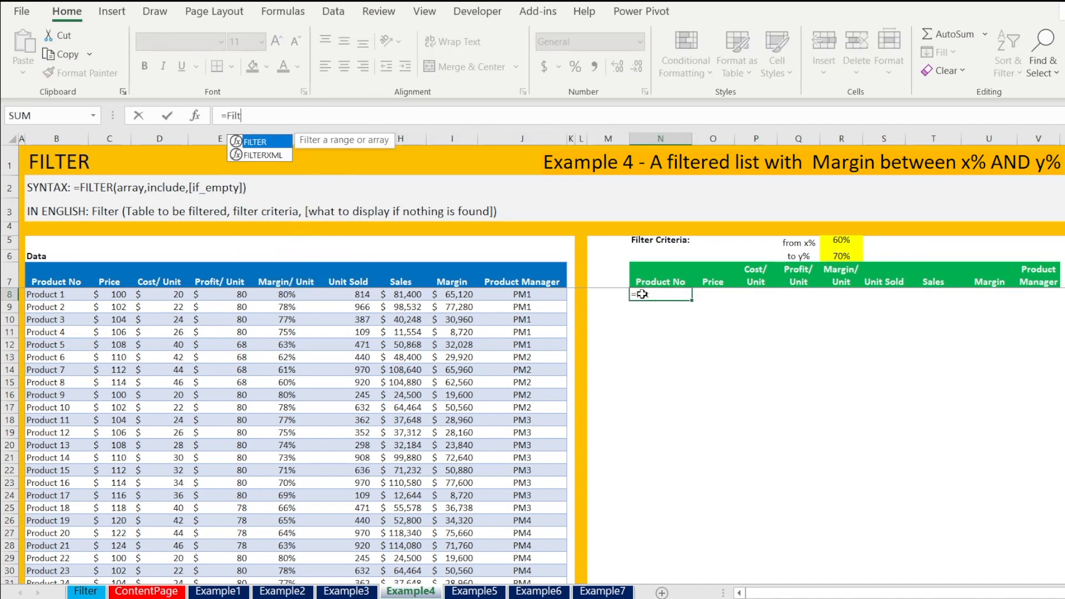
{"action": "type", "text": "er("}
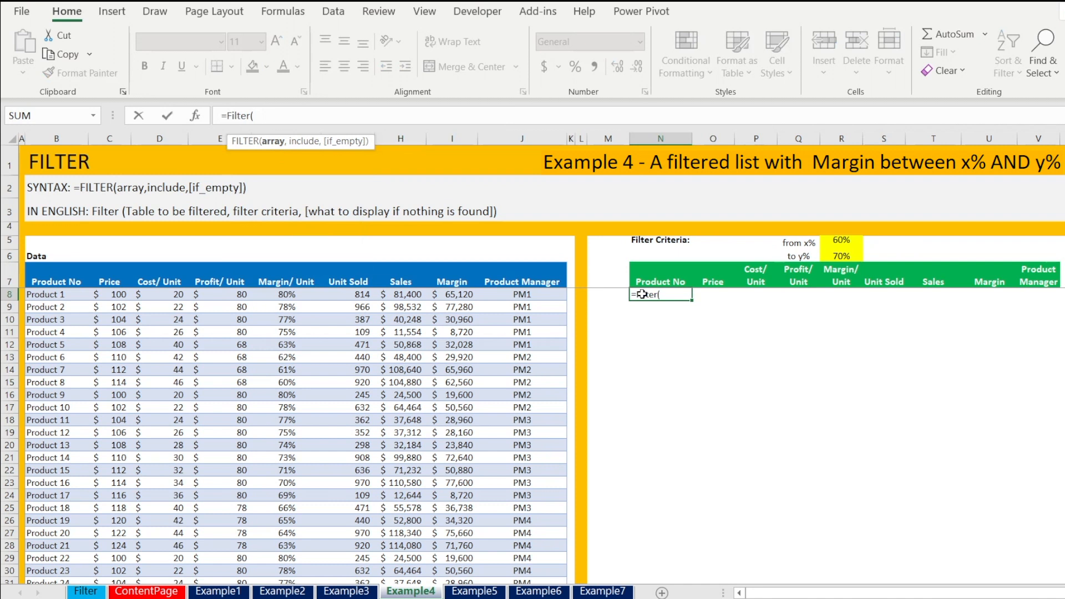
{"action": "left_click_drag", "start_coordinate": [71, 277], "coordinate": [505, 554]}
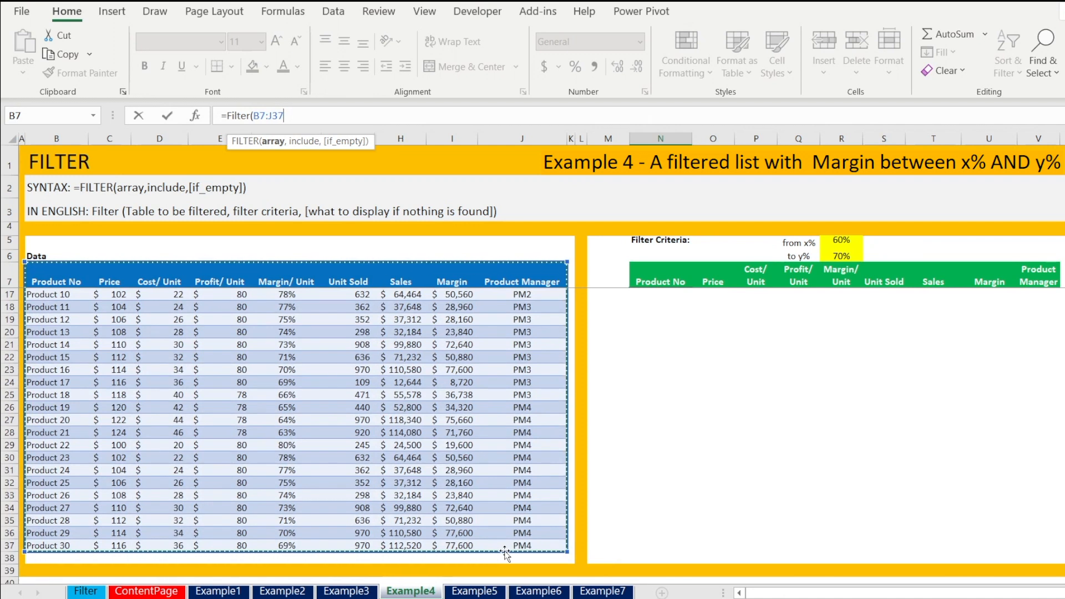
{"action": "type", "text": ","}
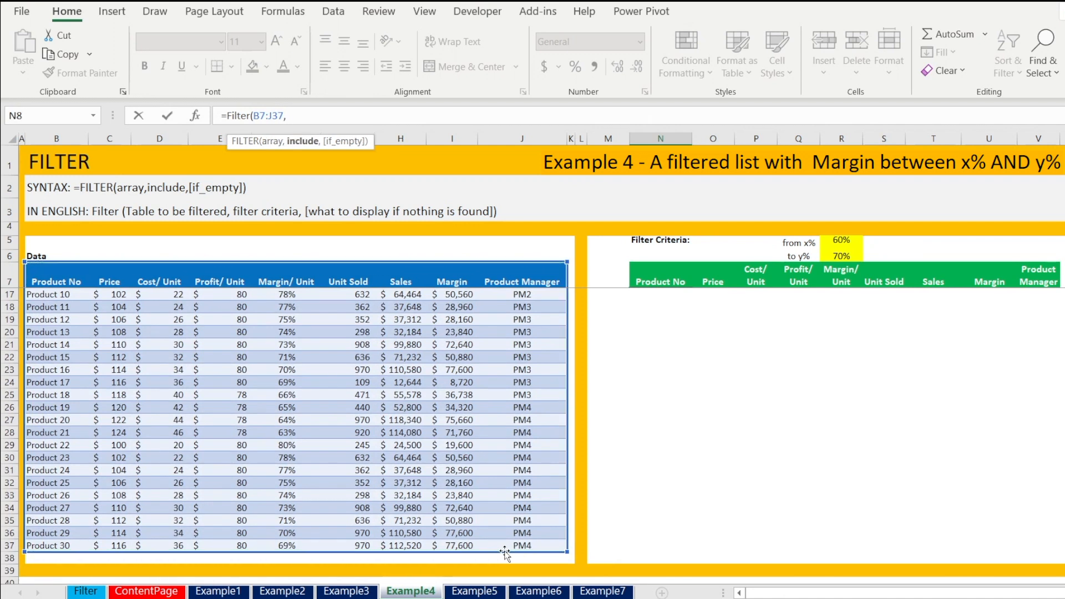
{"action": "scroll", "coordinate": [506, 554], "scroll_direction": "up", "scroll_amount": 3}
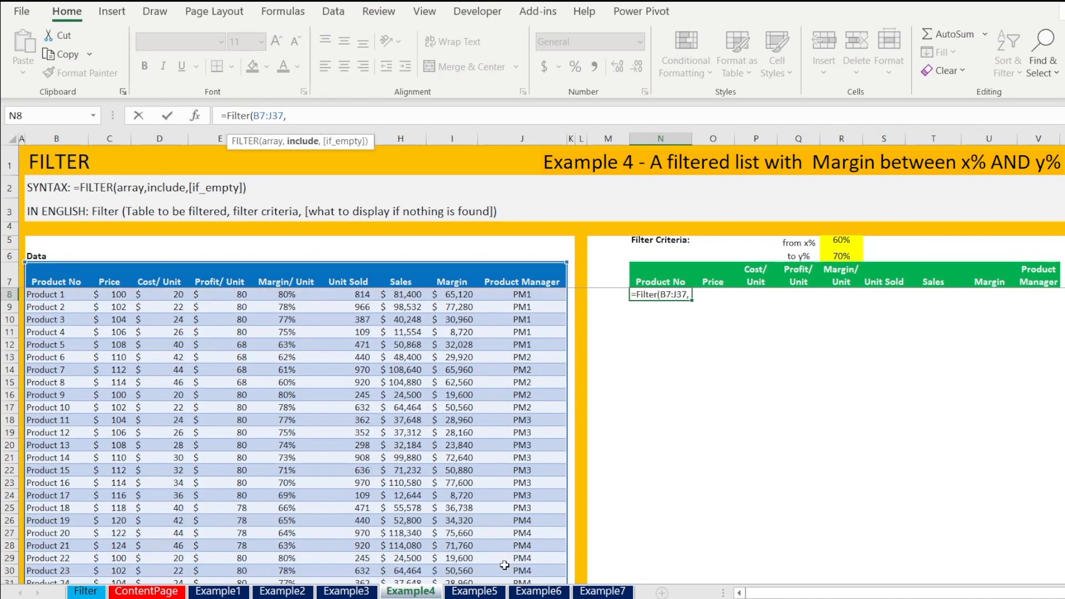
{"action": "left_click_drag", "start_coordinate": [288, 281], "coordinate": [298, 567]}
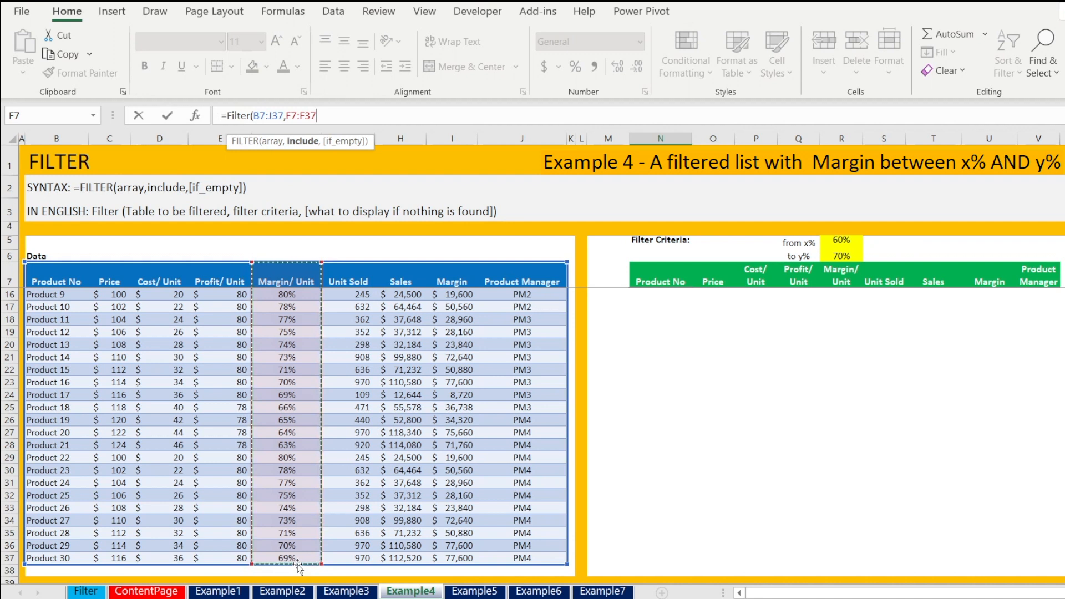
{"action": "type", "text": ">"}
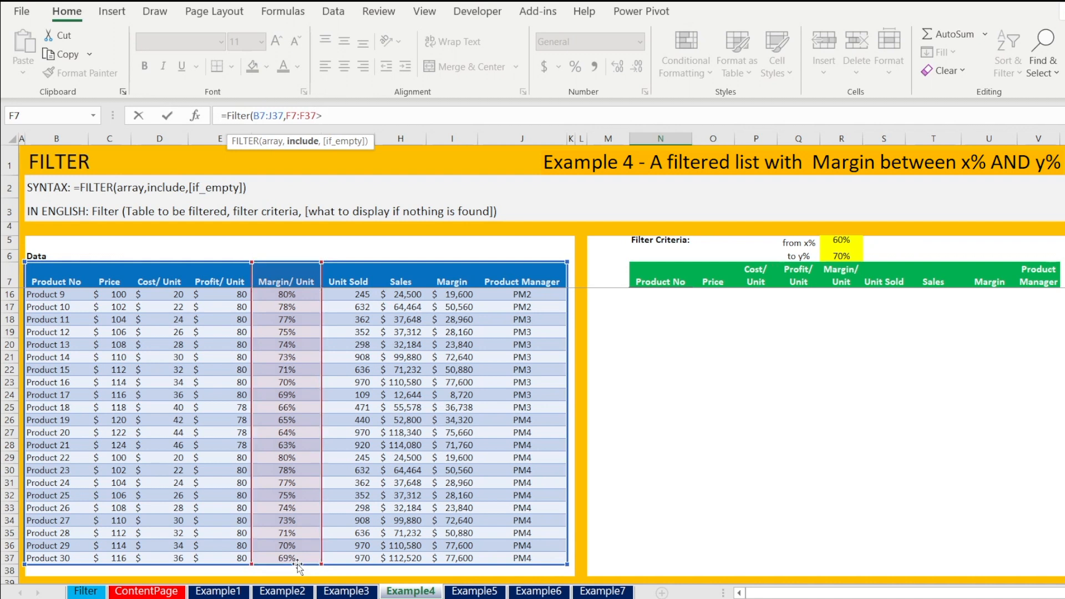
{"action": "left_click", "coordinate": [844, 241]}
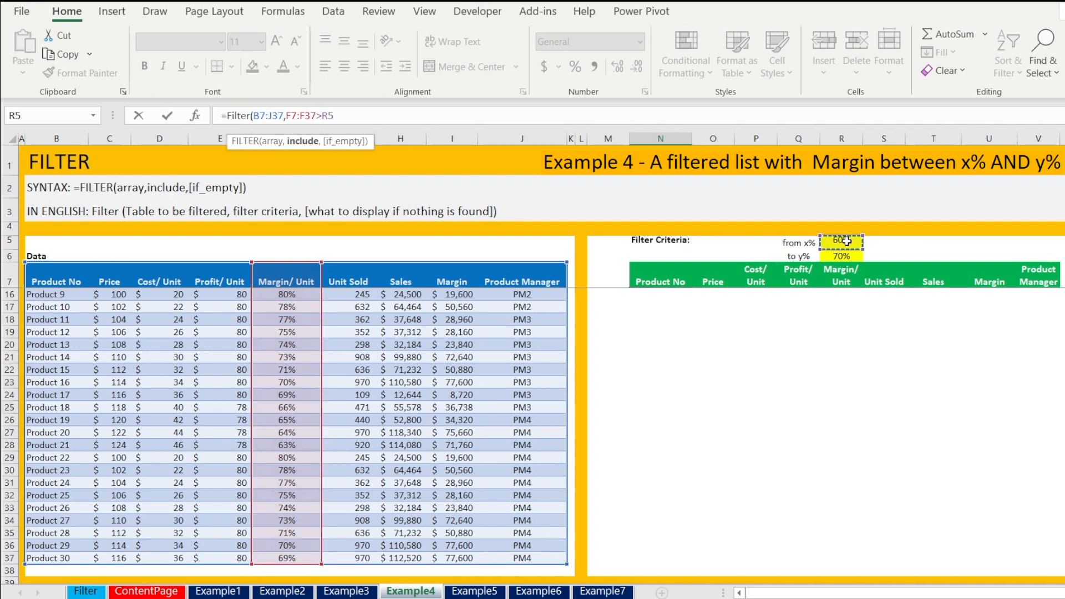
Step: Extend the N8 formula with *F7:F37<R6 as the upper margin condition and "Not Found" as the if_empty value
{"action": "type", "text": "*"}
{"action": "left_click_drag", "start_coordinate": [273, 281], "coordinate": [281, 535]}
{"action": "type", "text": "<"}
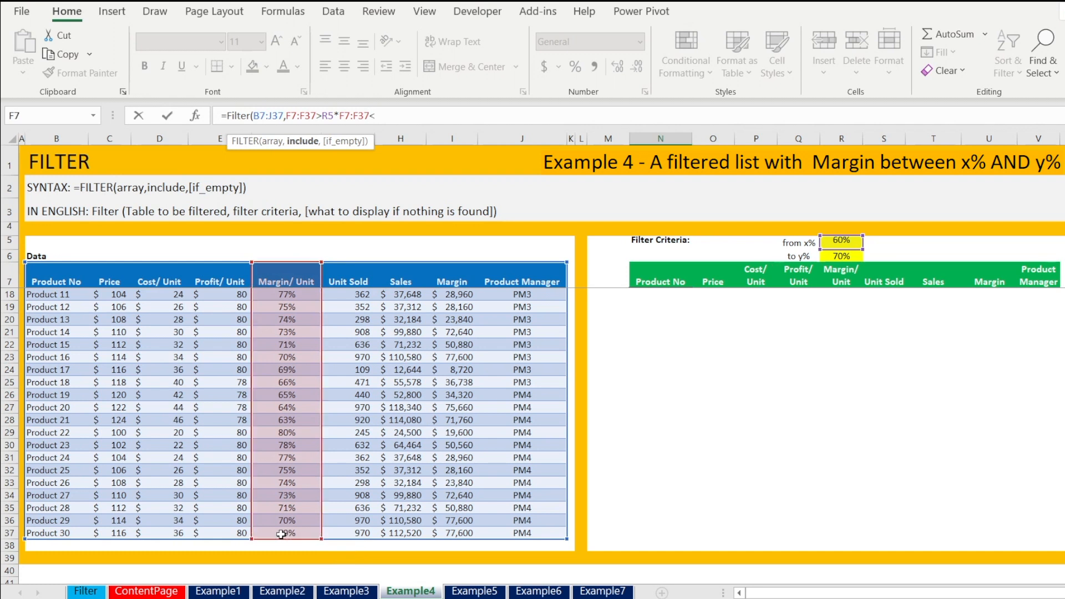
{"action": "left_click", "coordinate": [854, 258]}
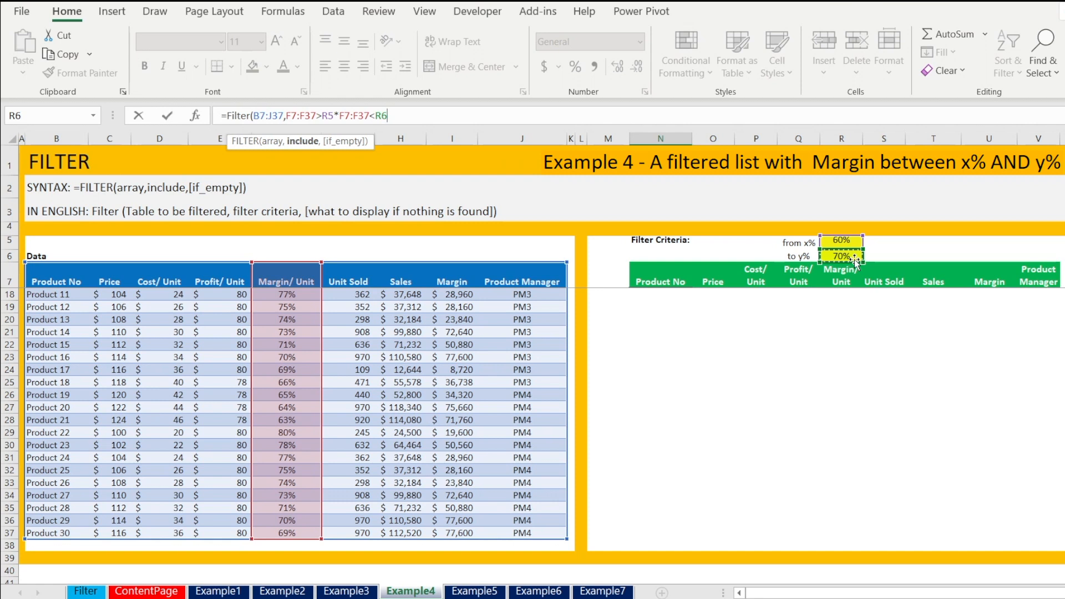
{"action": "type", "text": ","}
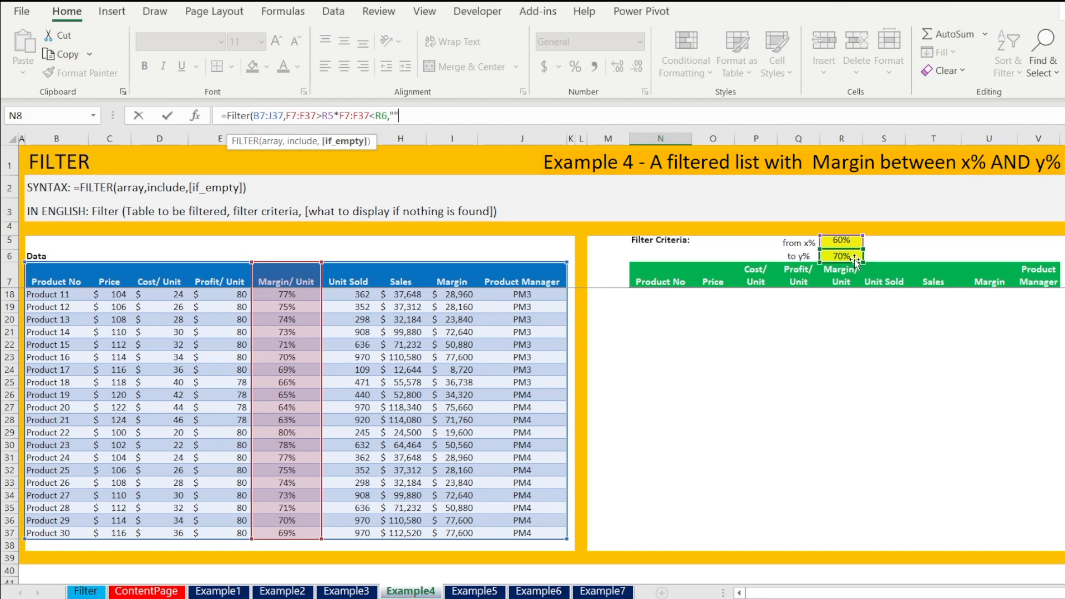
{"action": "type", "text": "\"Not Found"}
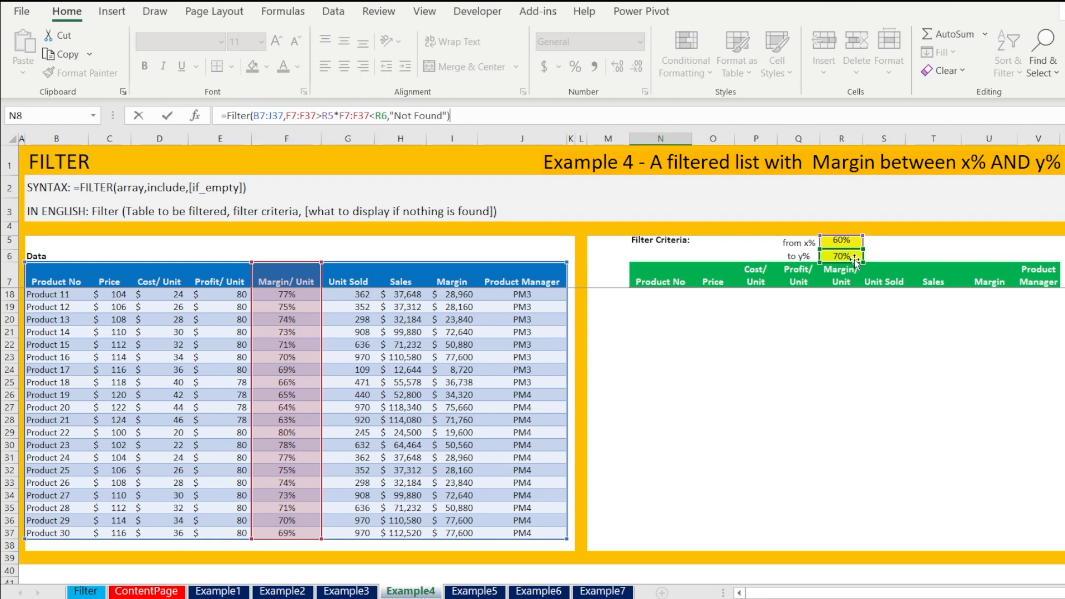
Step: Enclose both margin conditions in parentheses and enter the formula as =FILTER(B7:J37,(F7:F37>R5)*(F7:F37<R6),"Not Found")
{"action": "left_click", "coordinate": [286, 118]}
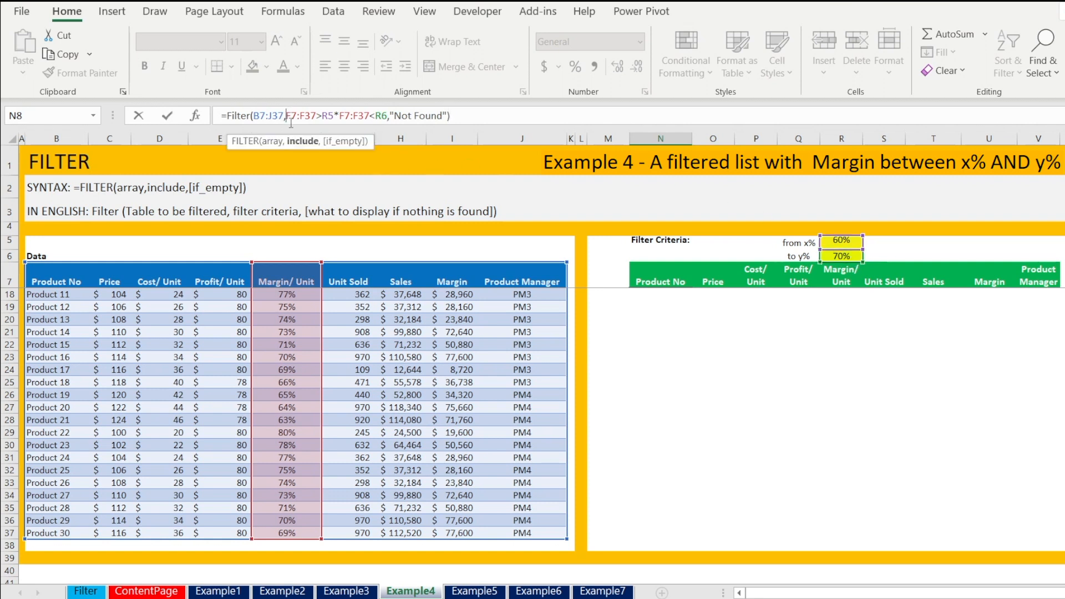
{"action": "type", "text": "("}
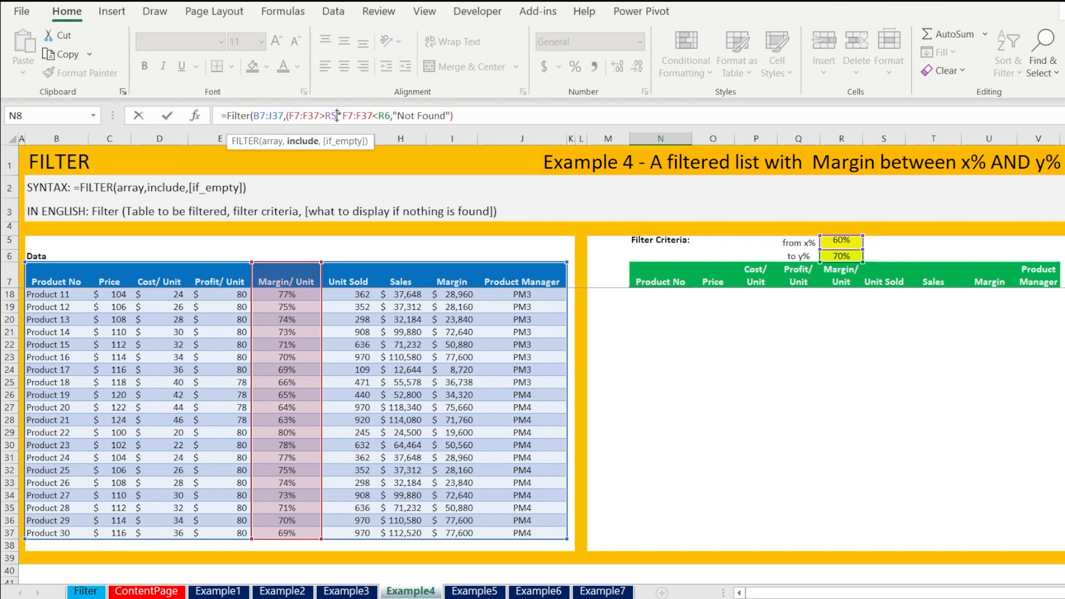
{"action": "type", "text": "*"}
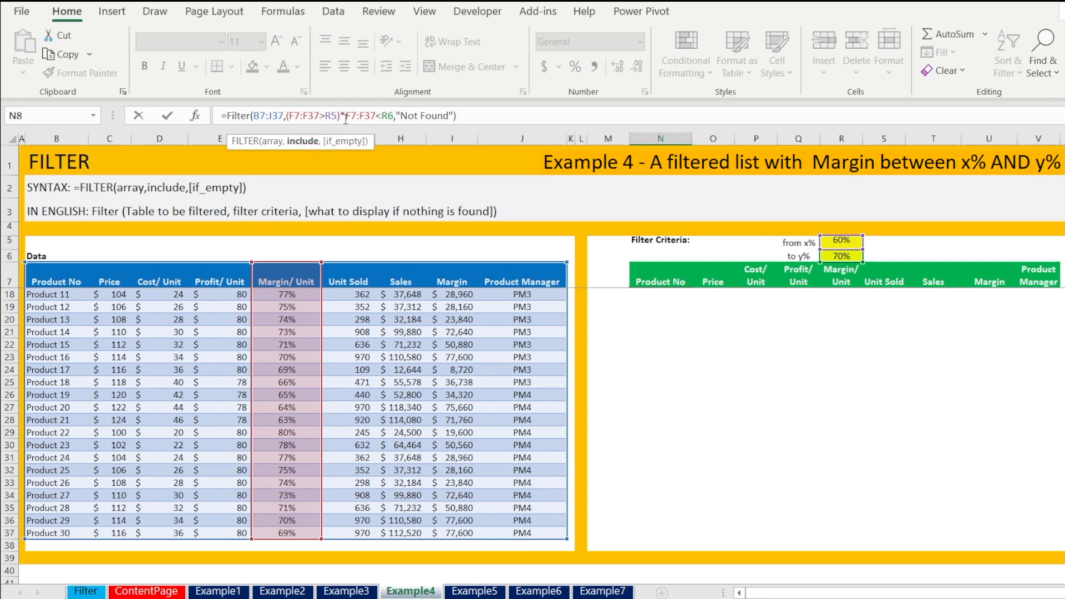
{"action": "type", "text": "("}
{"action": "type", "text": ")"}
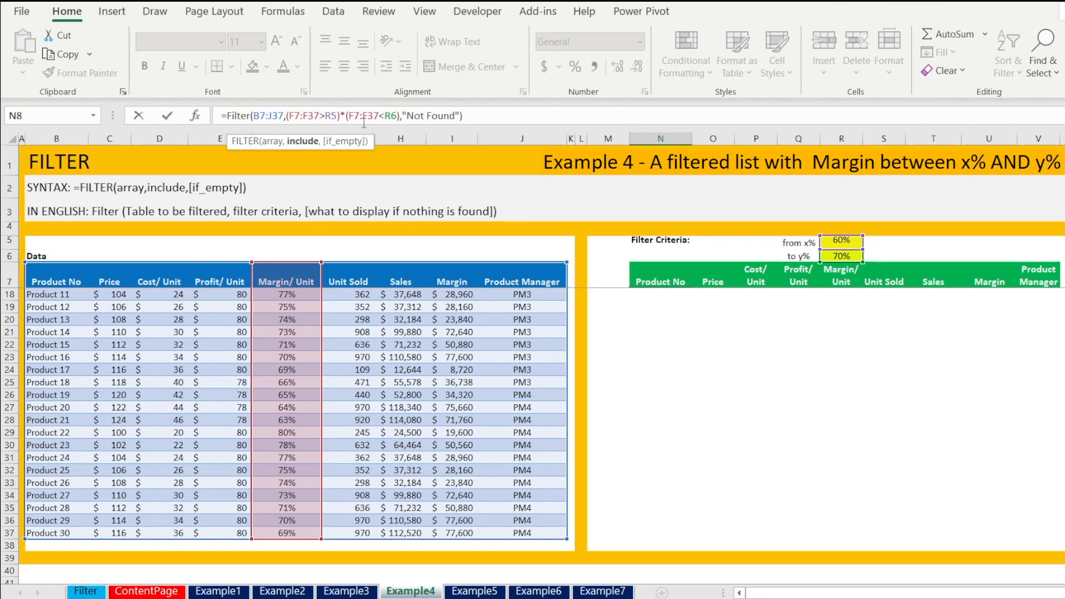
{"action": "left_click", "coordinate": [166, 121]}
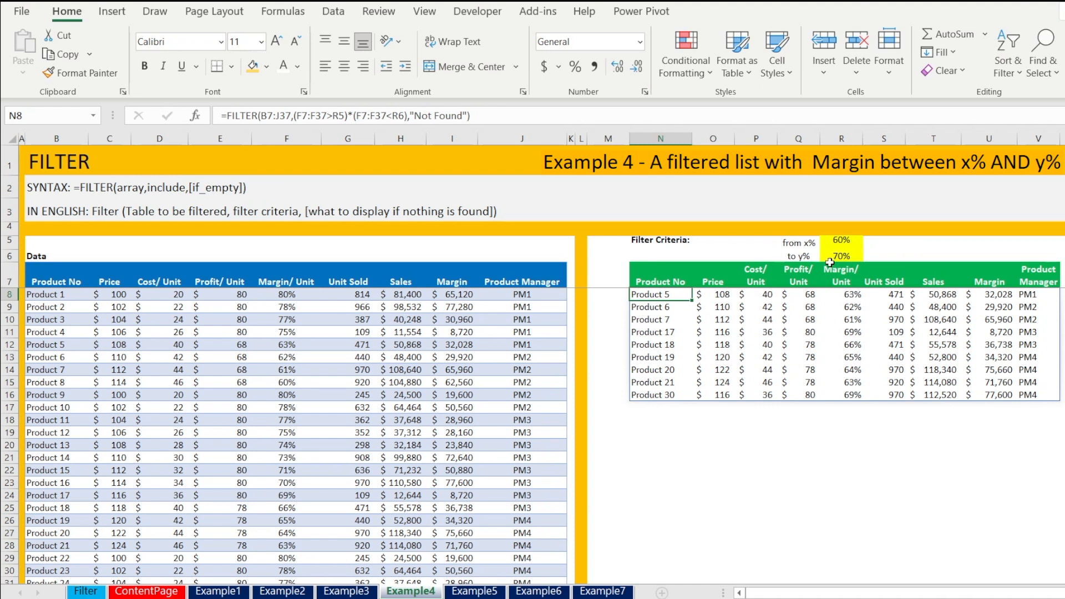
Step: Set the lower margin criteria cell R5 to 65%
{"action": "left_click", "coordinate": [835, 245]}
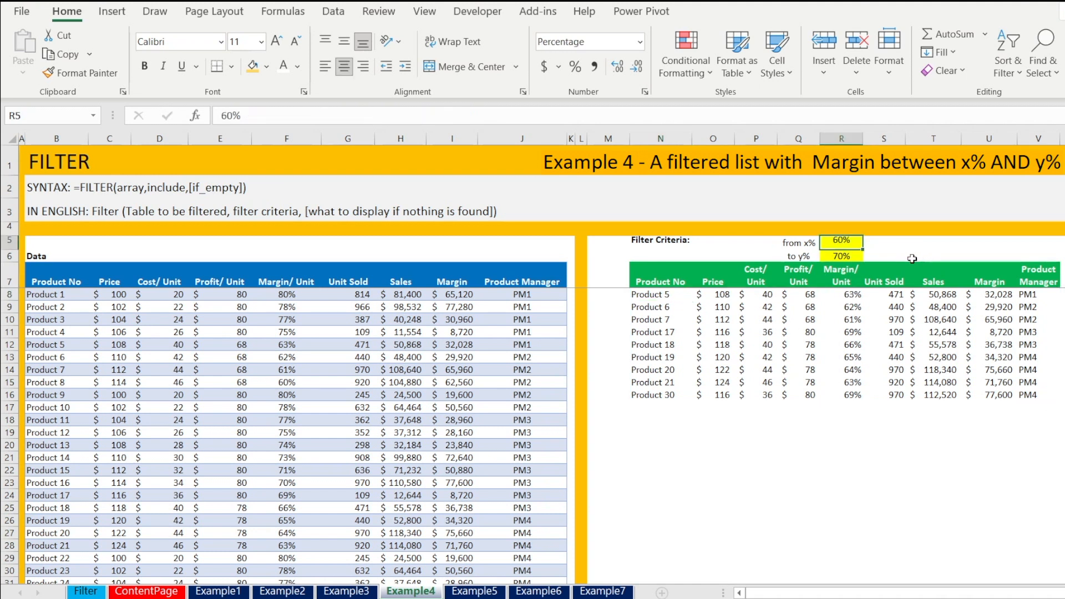
{"action": "type", "text": "65"}
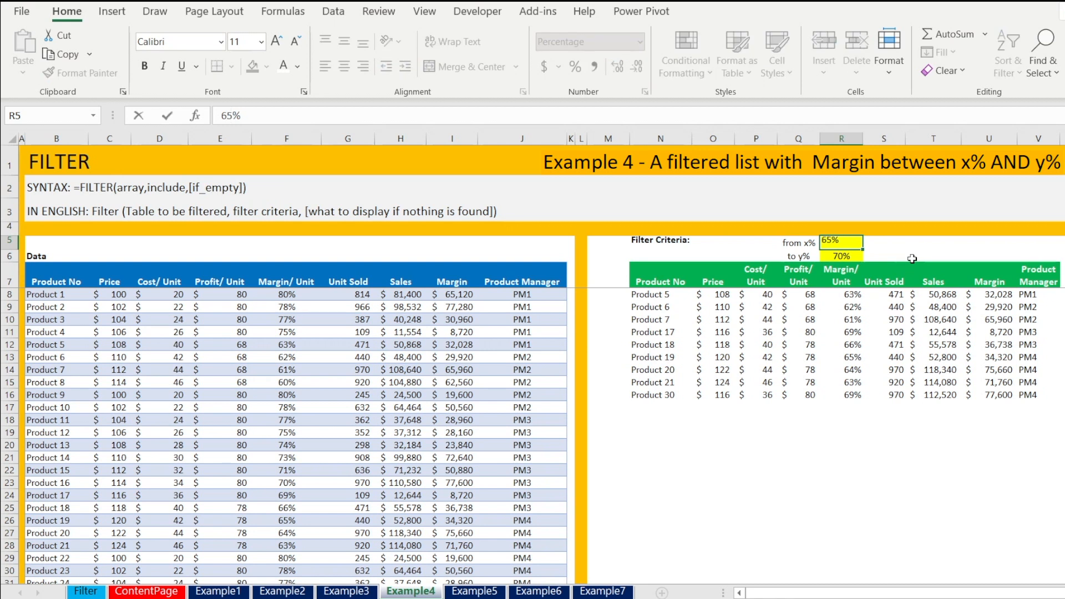
{"action": "key", "text": "Return"}
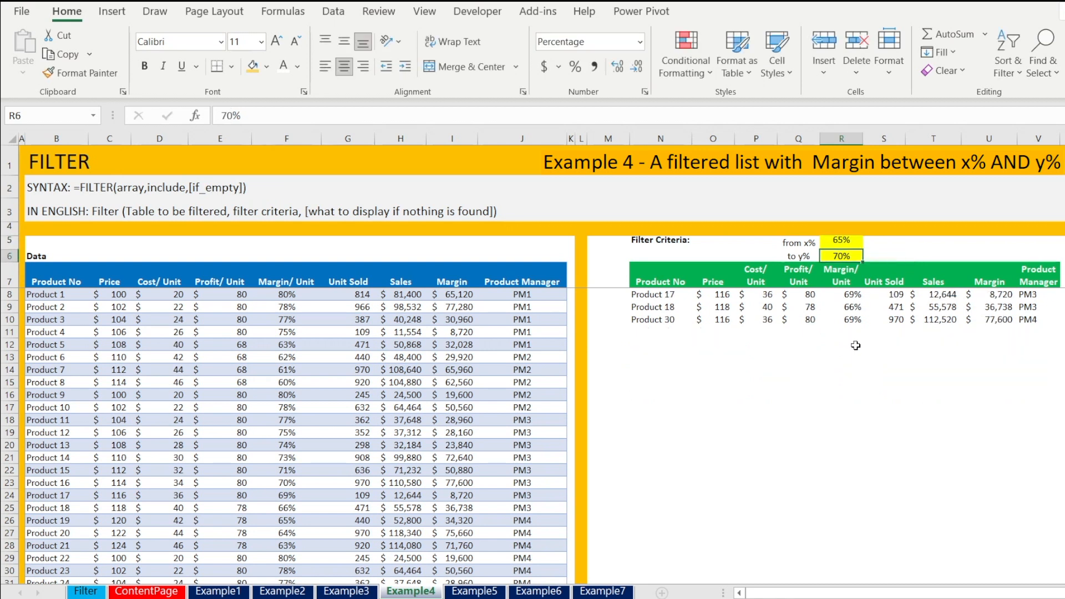
Step: Open the Example5 sheet and examine the product manager criteria in V6 and the existing formula in N8
{"action": "left_click", "coordinate": [471, 593]}
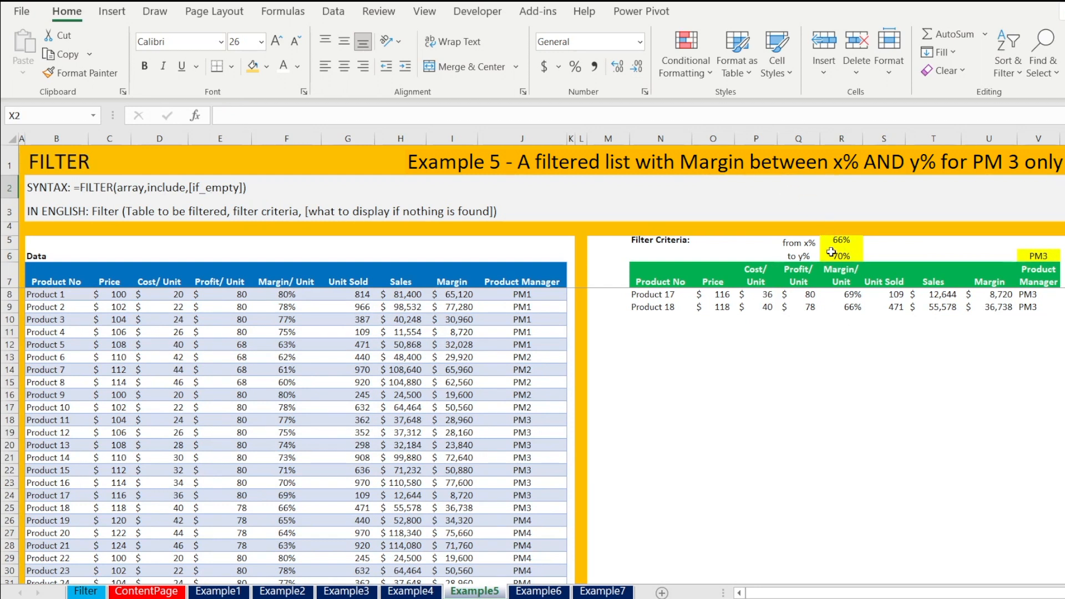
{"action": "left_click", "coordinate": [1049, 256]}
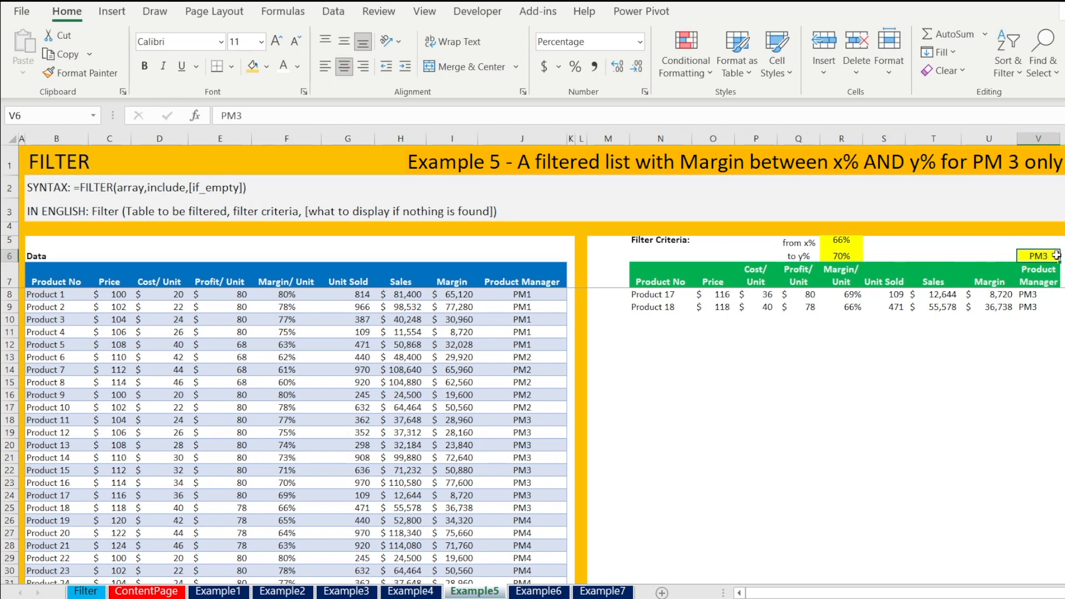
{"action": "left_click", "coordinate": [646, 298]}
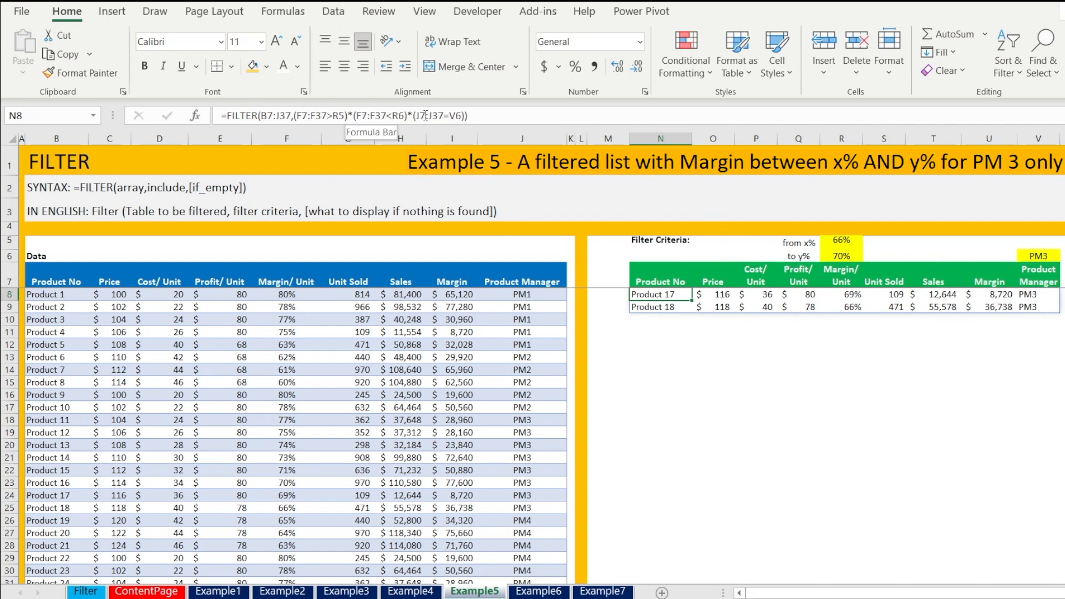
Step: Clear the existing filtered product list in N8:V9 on the Example5 sheet
{"action": "left_click", "coordinate": [770, 344]}
{"action": "left_click_drag", "start_coordinate": [661, 295], "coordinate": [1050, 309]}
{"action": "key", "text": "Delete"}
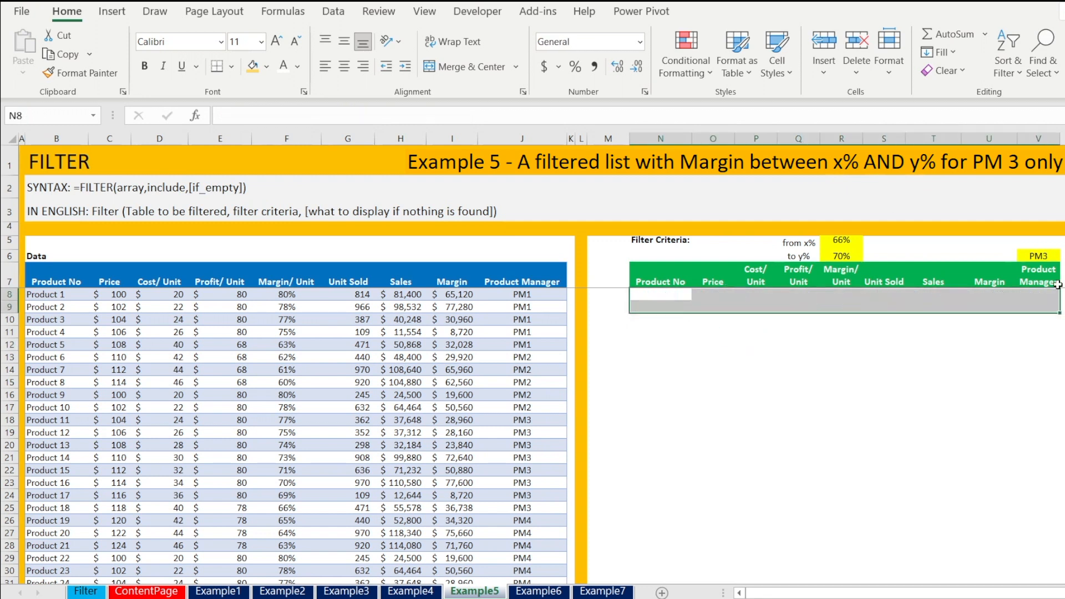
Step: Begin a FILTER formula in N8 on the array B7:J37 with the margin condition F7:F37>R5
{"action": "type", "text": "="}
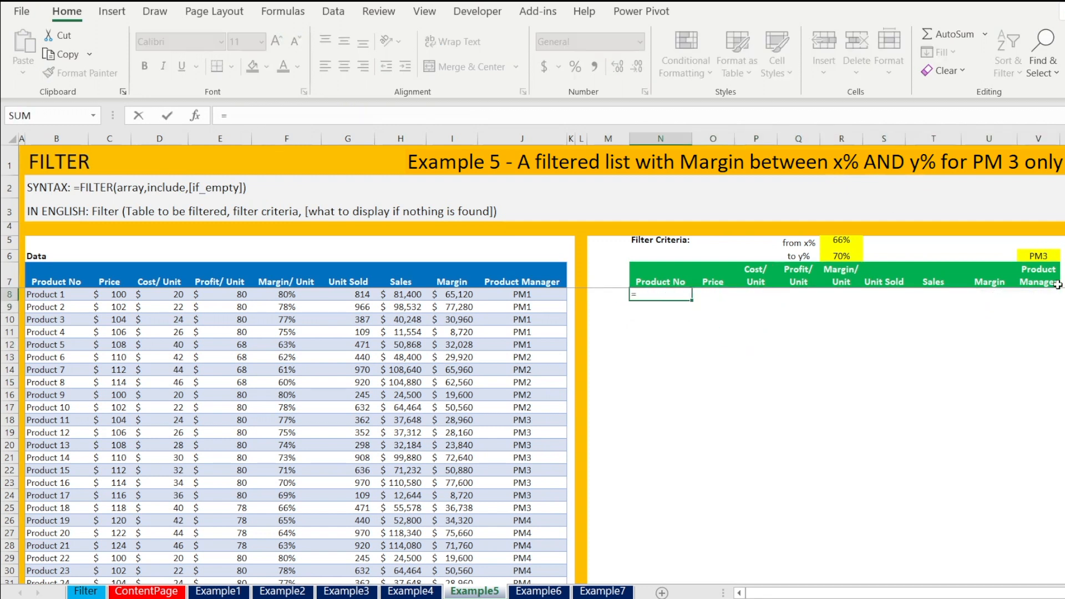
{"action": "type", "text": "filter("}
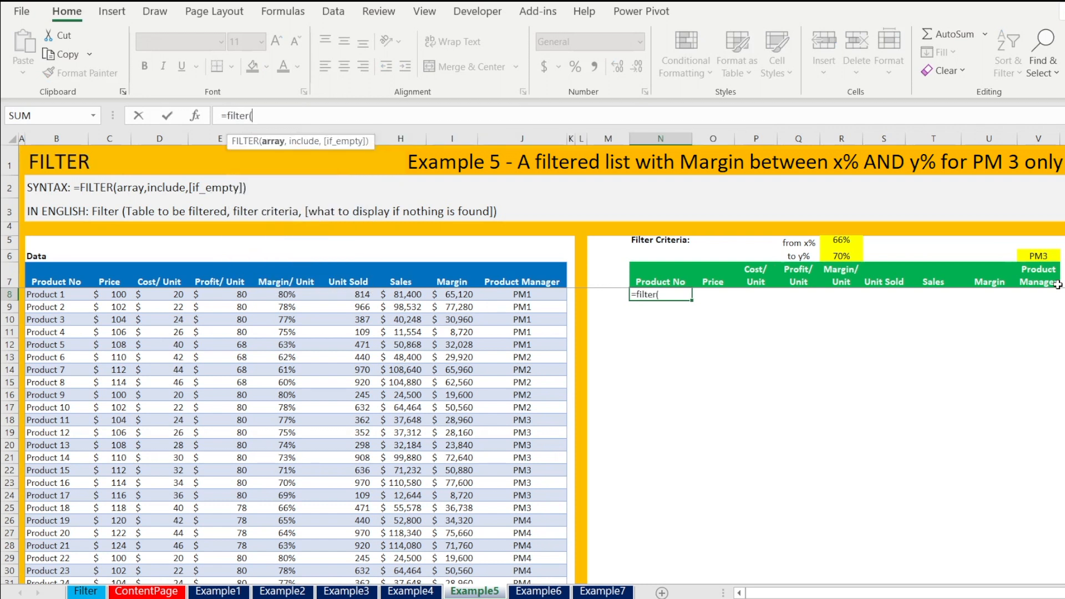
{"action": "left_click_drag", "start_coordinate": [48, 280], "coordinate": [536, 533]}
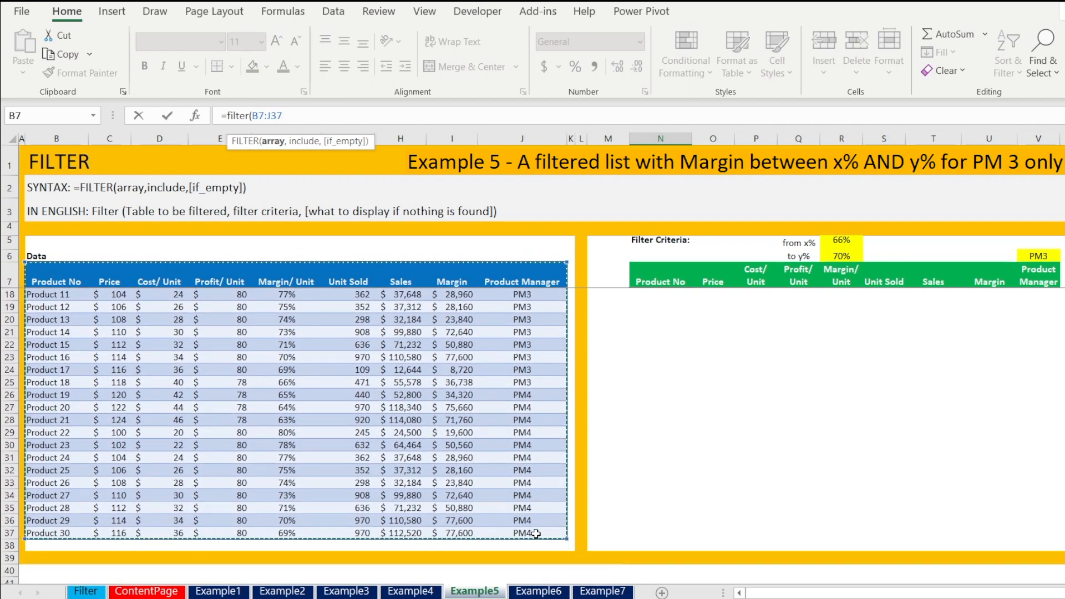
{"action": "type", "text": ","}
{"action": "left_click_drag", "start_coordinate": [299, 275], "coordinate": [298, 564]}
{"action": "type", "text": ">"}
{"action": "left_click", "coordinate": [834, 242]}
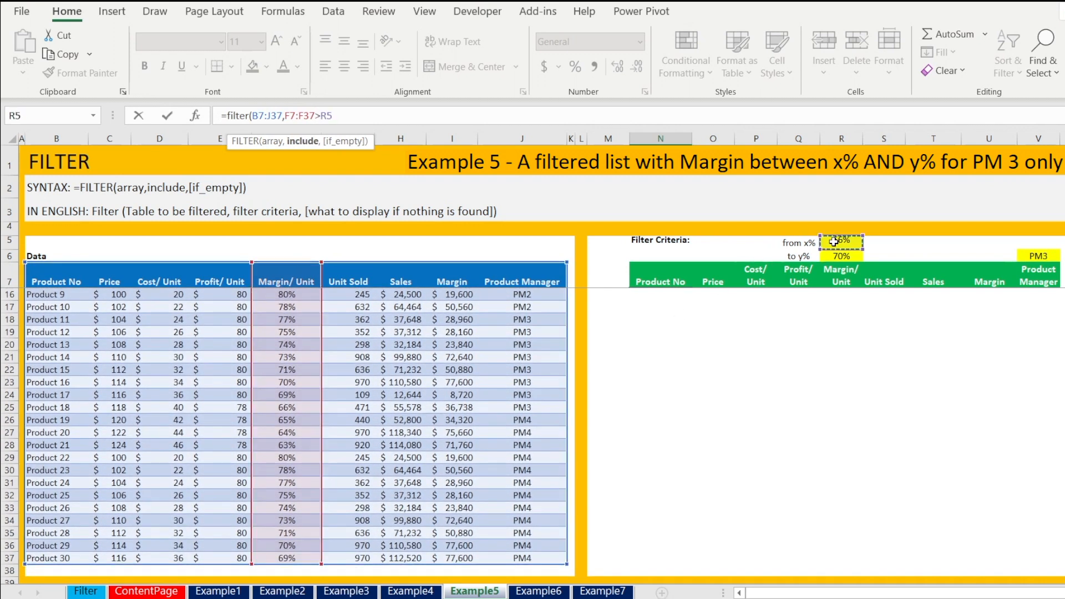
Step: Enclose the first margin condition in parentheses and multiply it by the upper-limit condition (F7:F37<R6)
{"action": "type", "text": ")"}
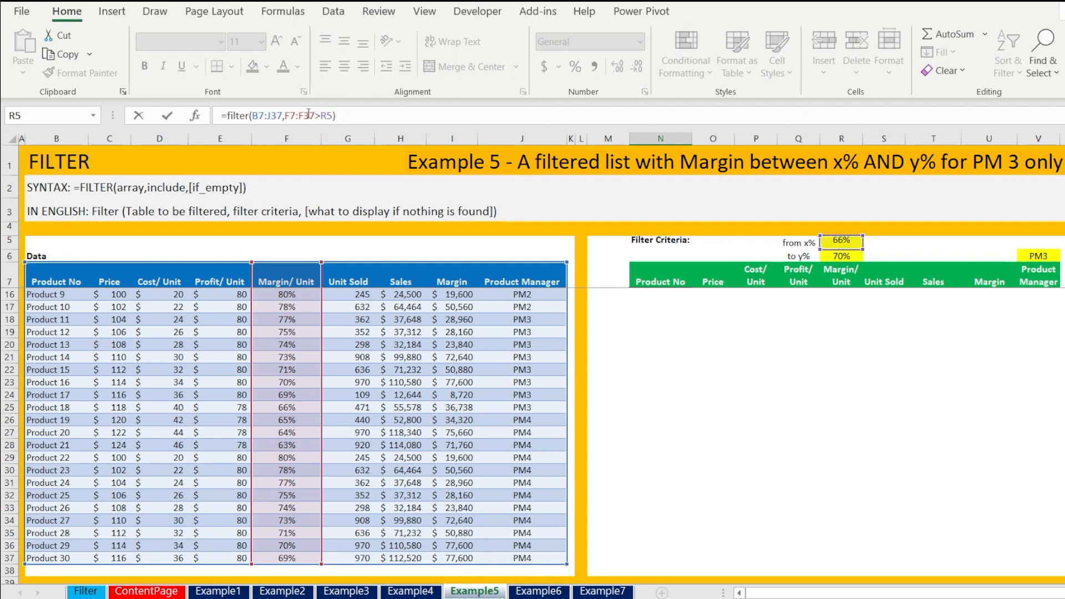
{"action": "left_click", "coordinate": [284, 115]}
{"action": "left_click", "coordinate": [287, 116]}
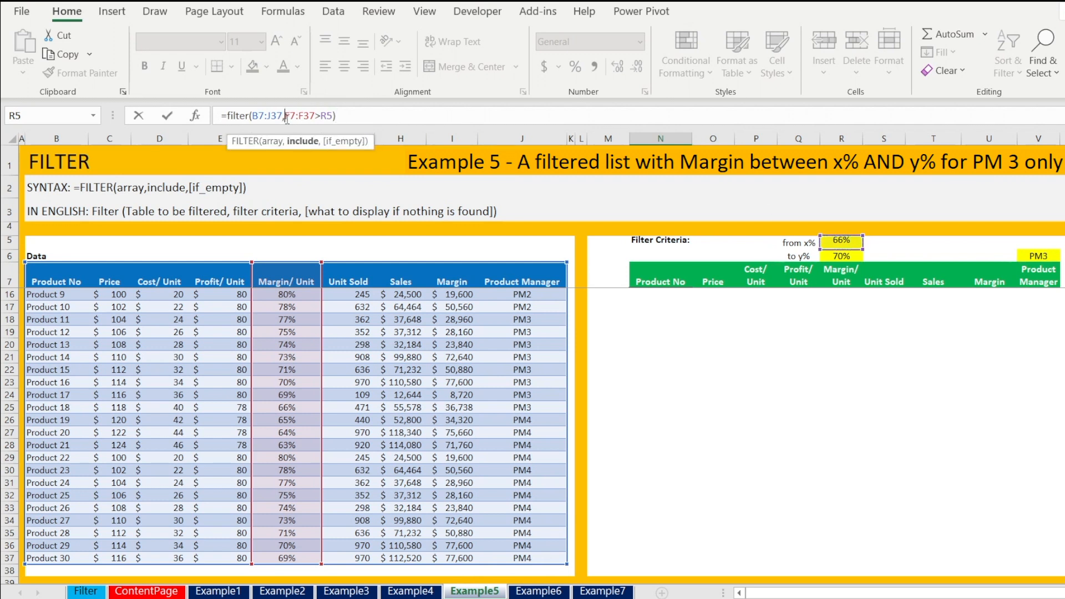
{"action": "type", "text": "("}
{"action": "left_click_drag", "start_coordinate": [285, 280], "coordinate": [286, 560]}
{"action": "type", "text": "<"}
{"action": "left_click", "coordinate": [844, 258]}
{"action": "type", "text": ")*("}
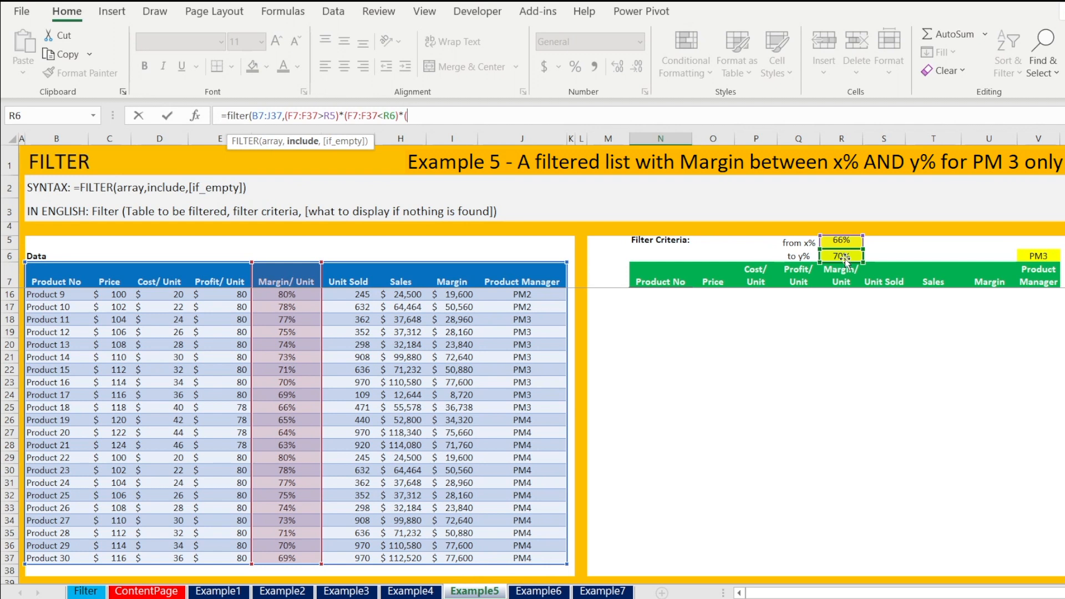
Step: Multiply by the manager condition (J7:J37=V6), set if_empty to "Not Found" and enter the formula
{"action": "left_click_drag", "start_coordinate": [522, 280], "coordinate": [517, 554]}
{"action": "type", "text": ")"}
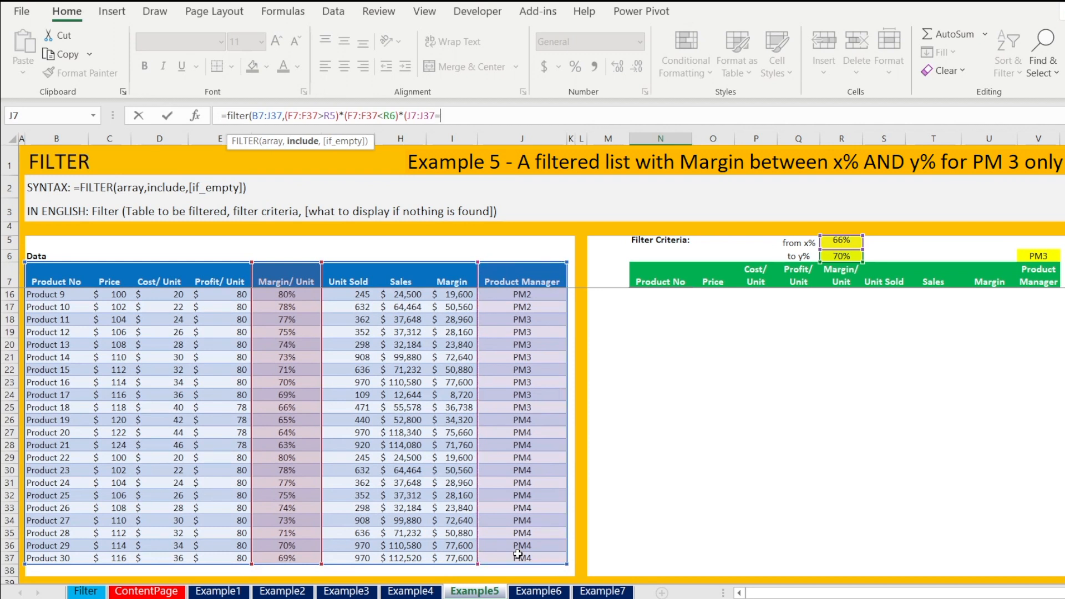
{"action": "left_click", "coordinate": [1045, 257]}
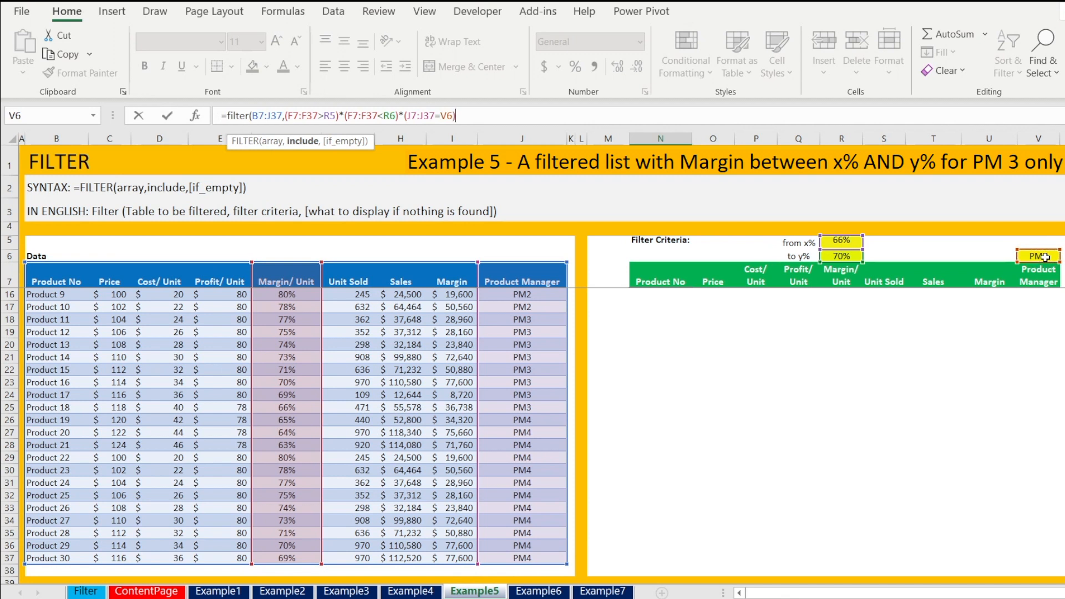
{"action": "type", "text": ",\"Not Found"}
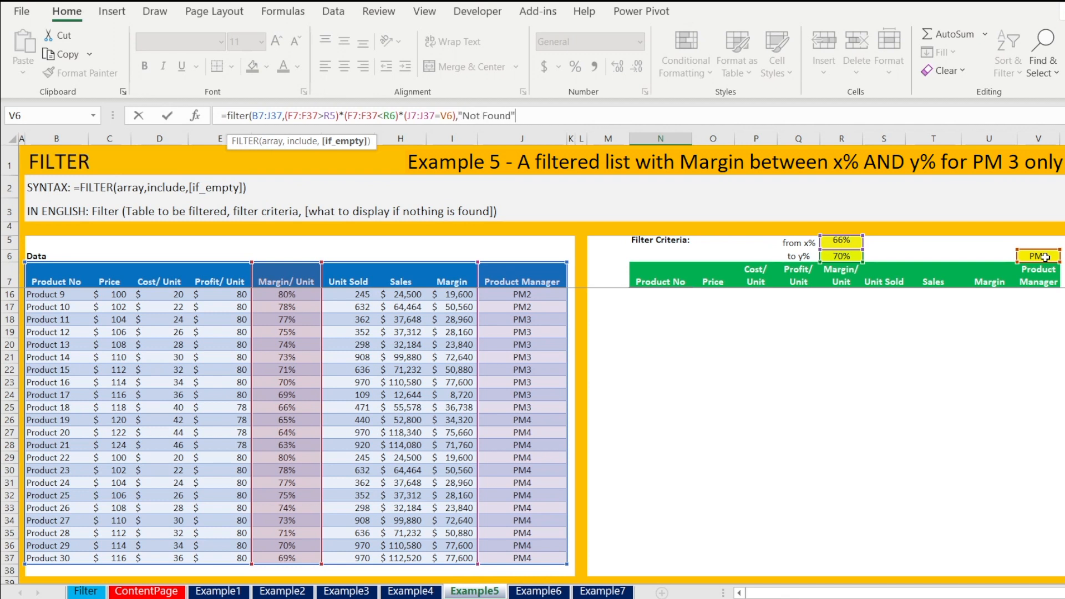
{"action": "type", "text": ")"}
{"action": "key", "text": "Return"}
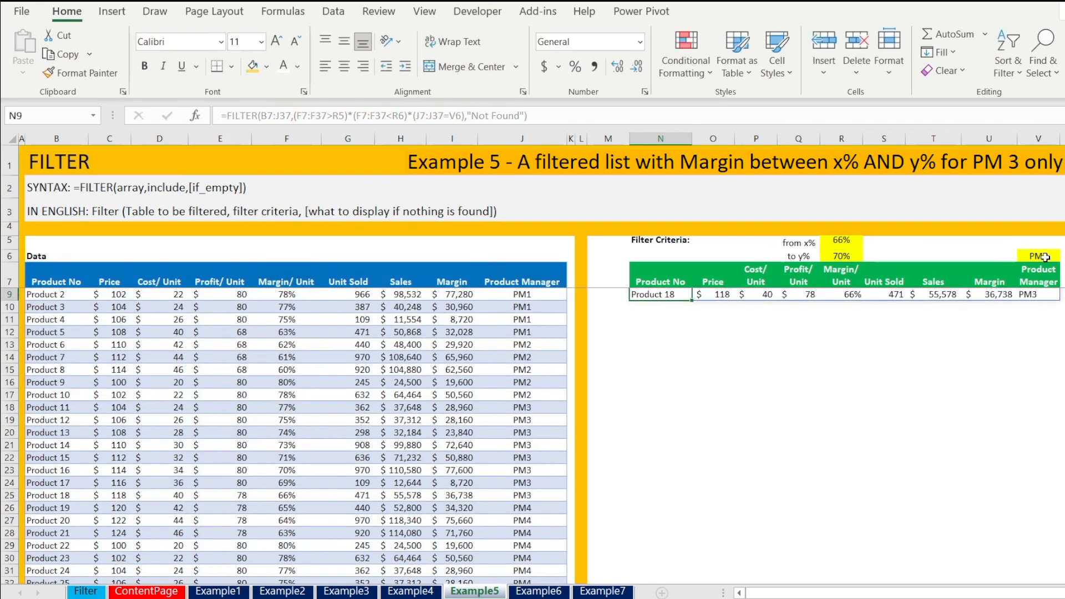
{"action": "scroll", "coordinate": [1045, 257], "scroll_direction": "up", "scroll_amount": 1}
{"action": "left_click", "coordinate": [935, 332]}
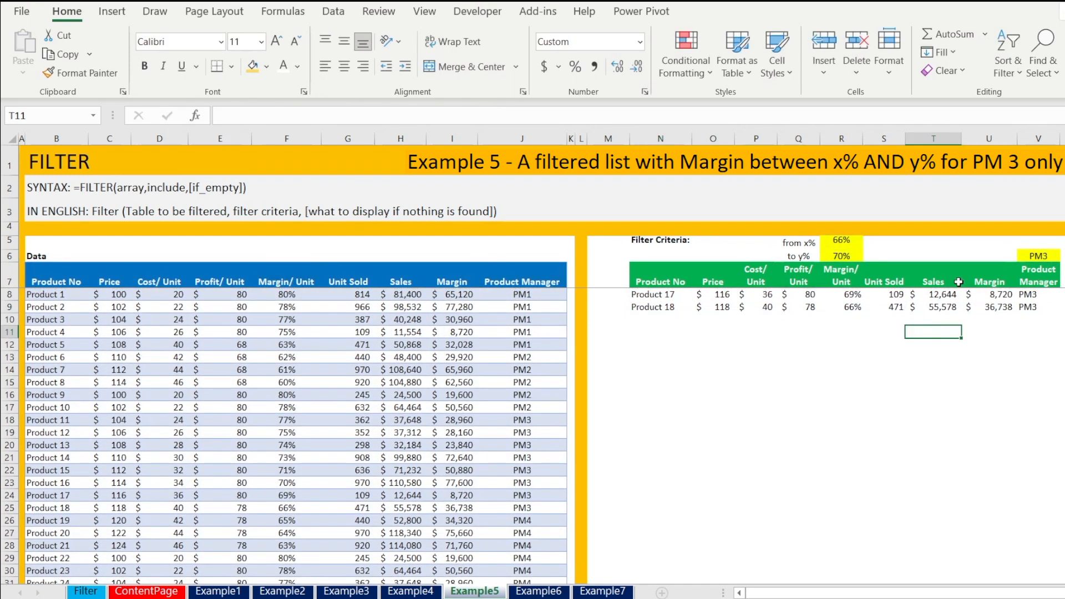
Step: On the Example6 sheet, clear the existing filtered product list in N8:V34 and reset its font colour to Automatic
{"action": "left_click", "coordinate": [538, 592]}
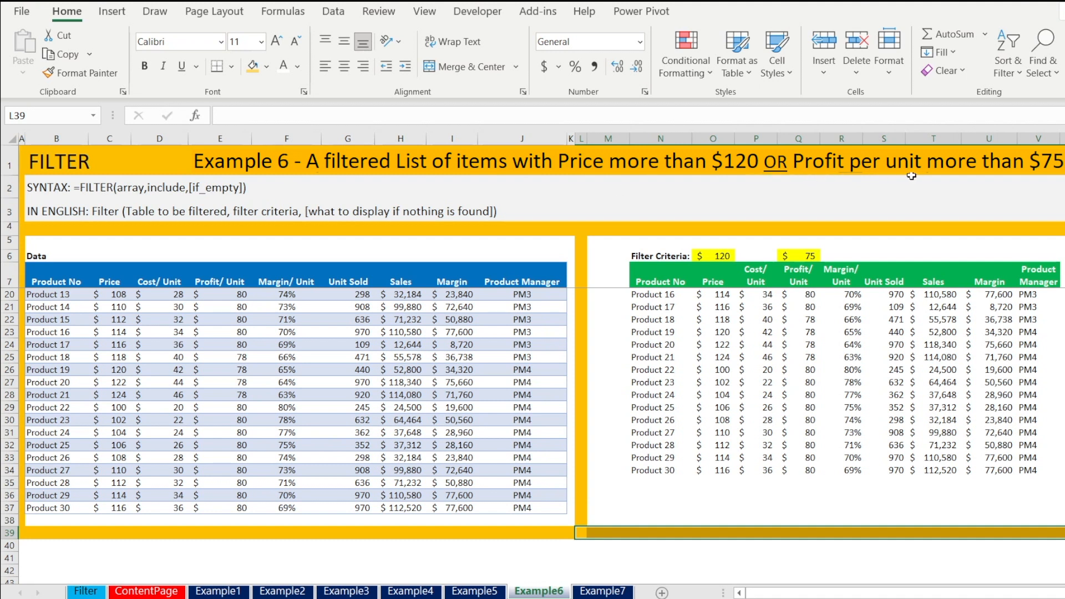
{"action": "scroll", "coordinate": [812, 348], "scroll_direction": "up", "scroll_amount": 4}
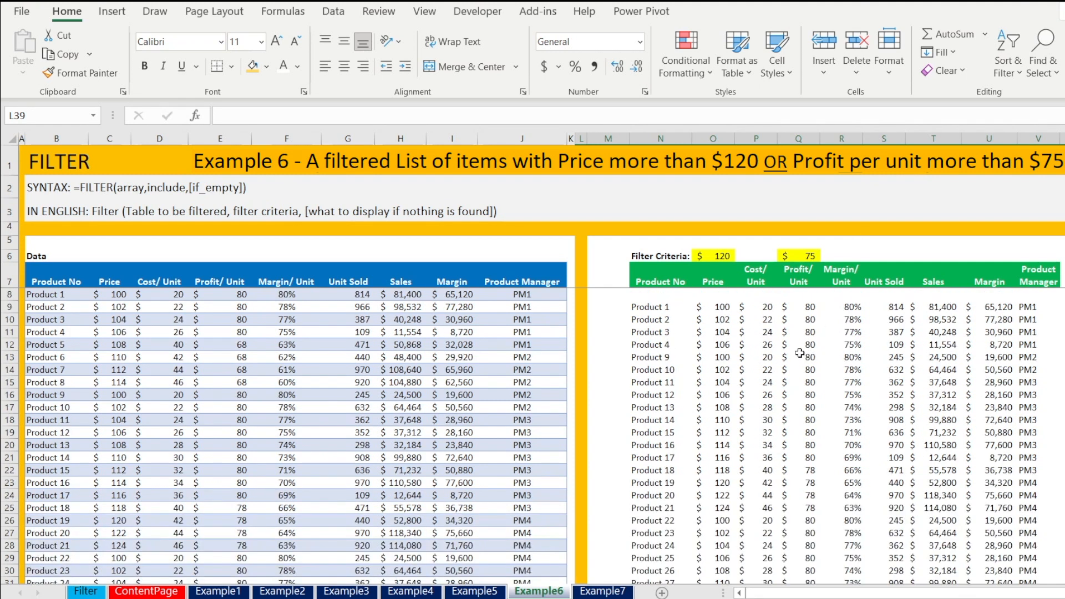
{"action": "left_click", "coordinate": [657, 296]}
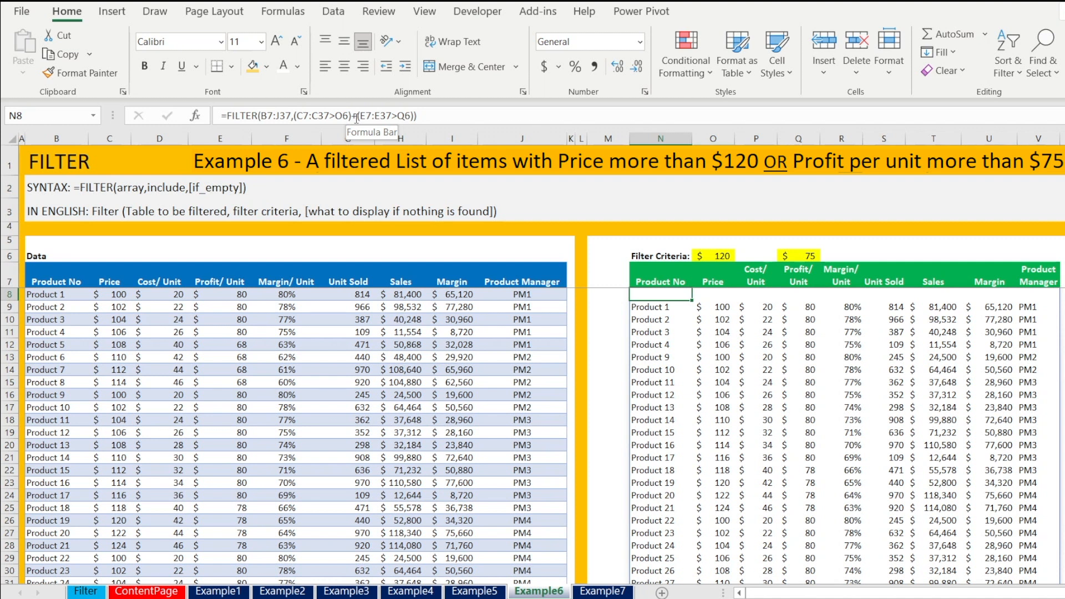
{"action": "scroll", "coordinate": [1007, 445], "scroll_direction": "down", "scroll_amount": 3}
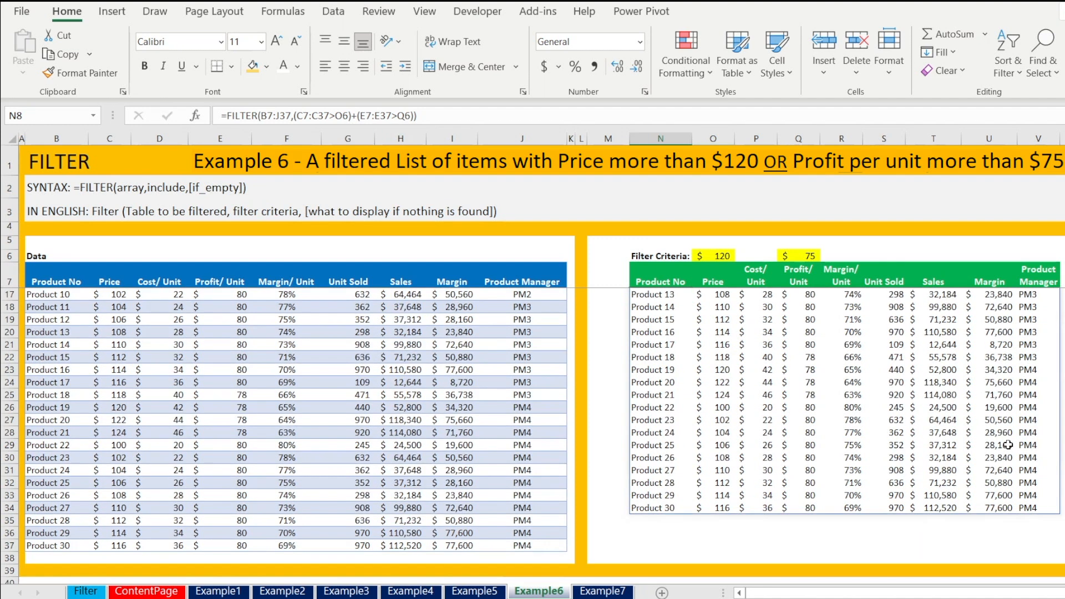
{"action": "left_click", "coordinate": [1043, 508], "text": "shift"}
{"action": "key", "text": "Delete"}
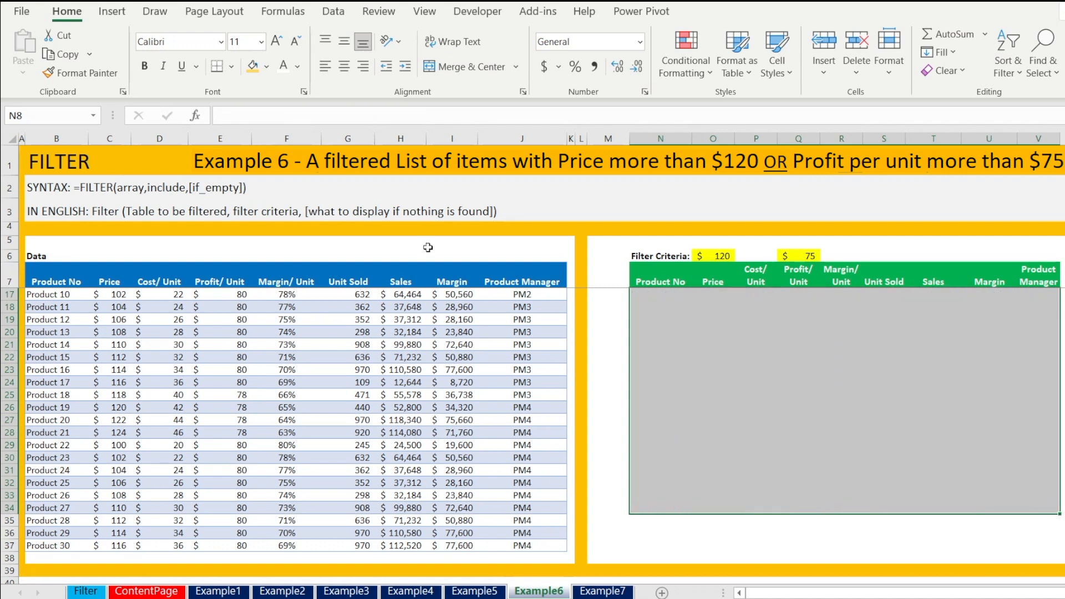
{"action": "left_click", "coordinate": [297, 66]}
{"action": "left_click", "coordinate": [288, 93]}
Step: Begin a FILTER formula in N8 on the array B7:J37 with the price condition C7:C37>O6
{"action": "scroll", "coordinate": [638, 361], "scroll_direction": "up", "scroll_amount": 3}
{"action": "left_click", "coordinate": [644, 296]}
{"action": "type", "text": "=filter("}
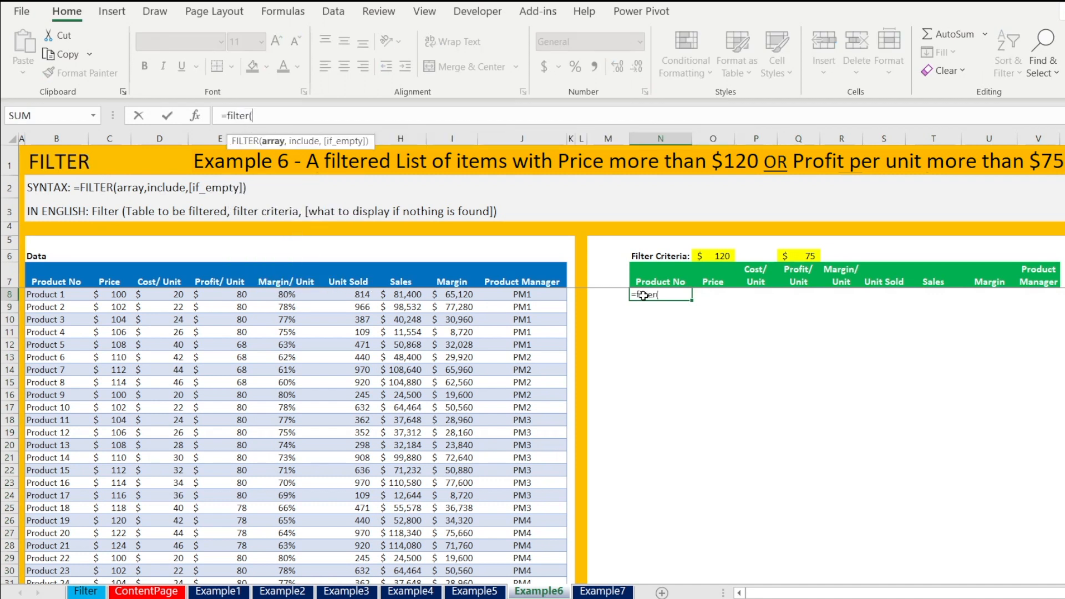
{"action": "left_click_drag", "start_coordinate": [58, 281], "coordinate": [519, 542]}
{"action": "type", "text": ","}
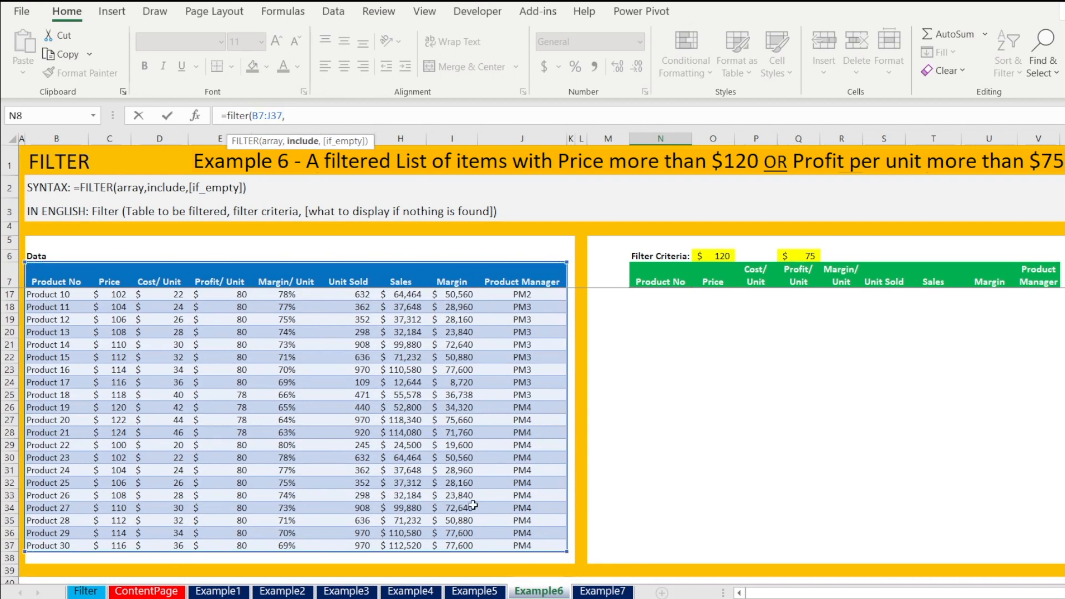
{"action": "left_click_drag", "start_coordinate": [111, 281], "coordinate": [115, 546]}
{"action": "type", "text": ">"}
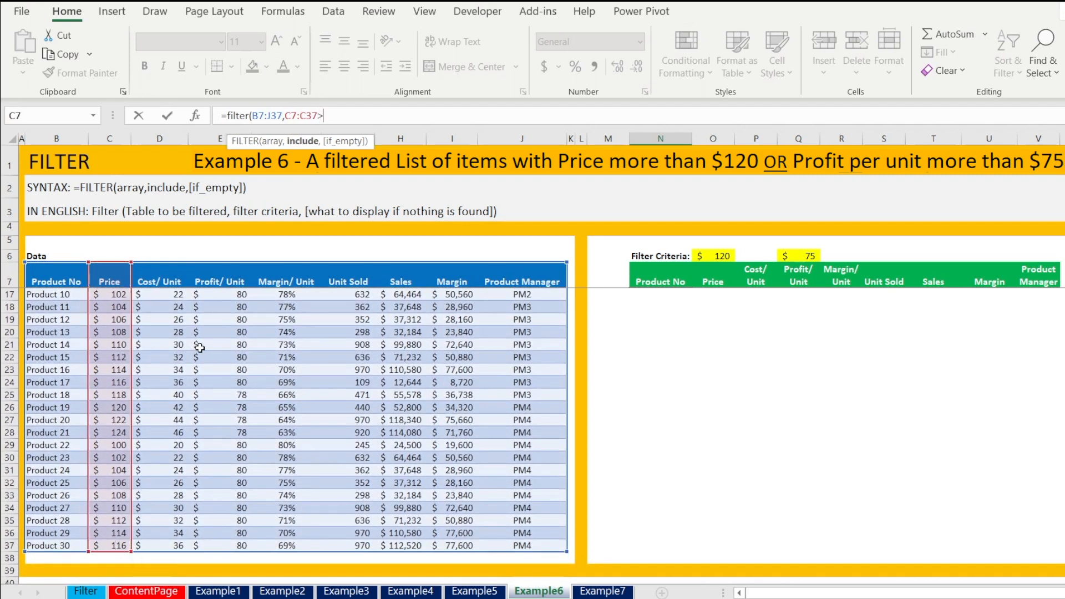
{"action": "left_click", "coordinate": [716, 255]}
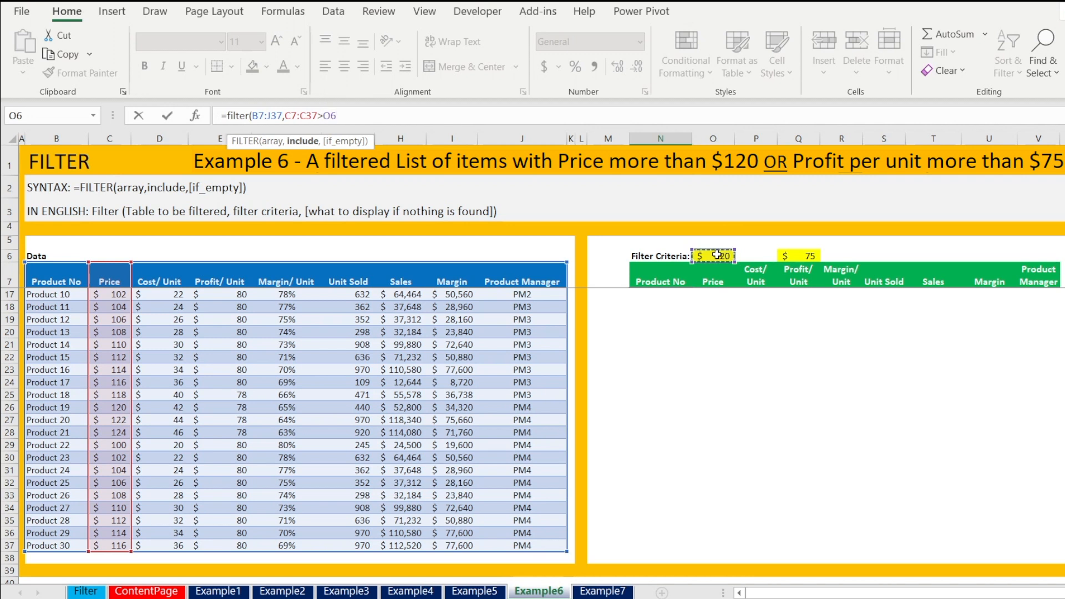
Step: Enclose the price condition in parentheses and add the OR condition +(E7:E37>Q6 for profit per unit
{"action": "type", "text": ")"}
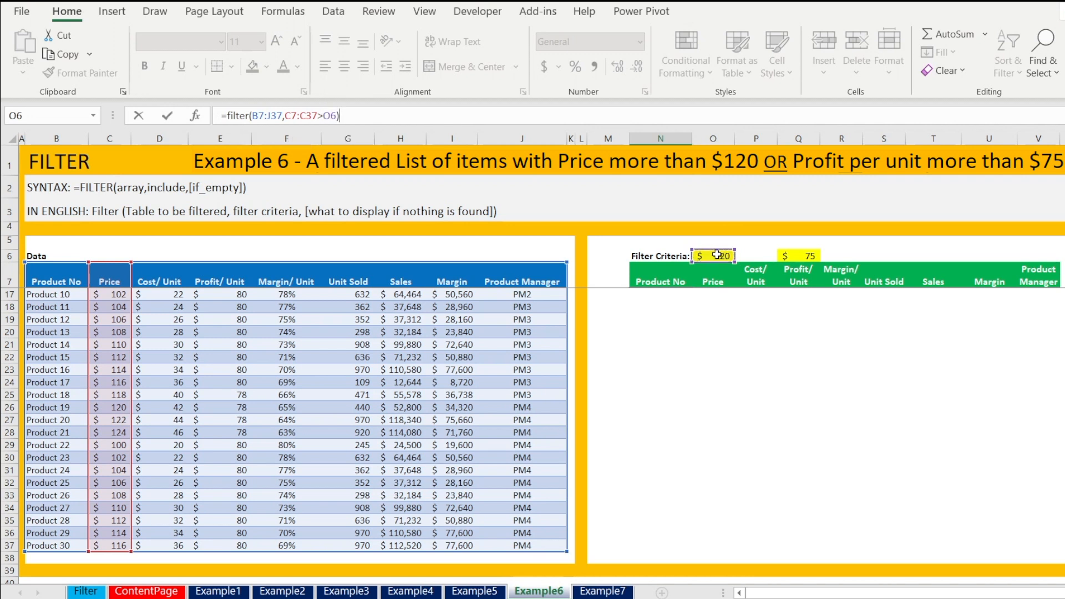
{"action": "left_click", "coordinate": [286, 115]}
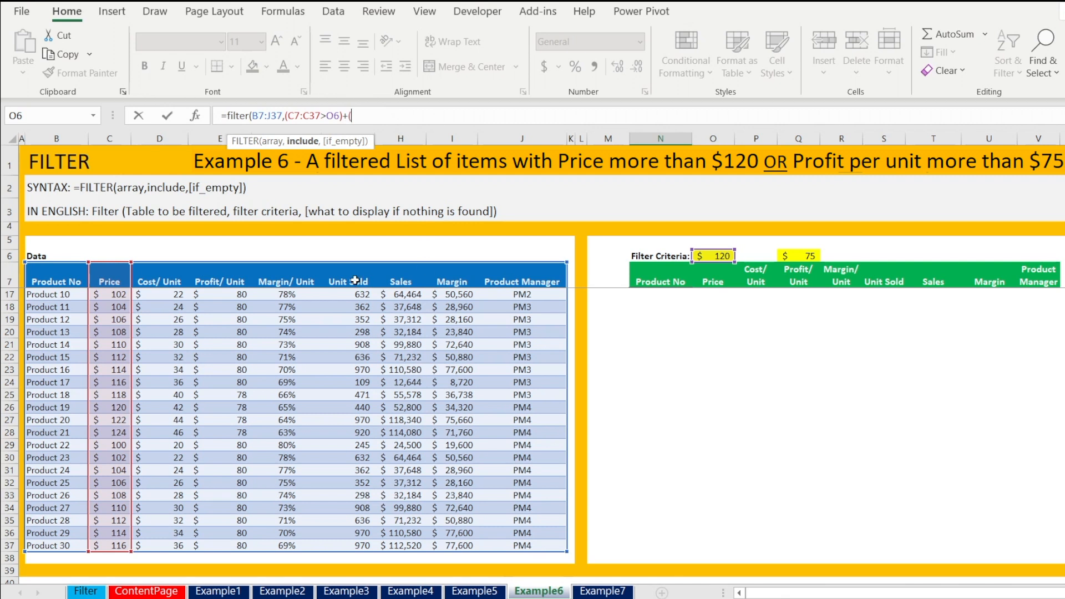
{"action": "left_click_drag", "start_coordinate": [230, 280], "coordinate": [229, 548]}
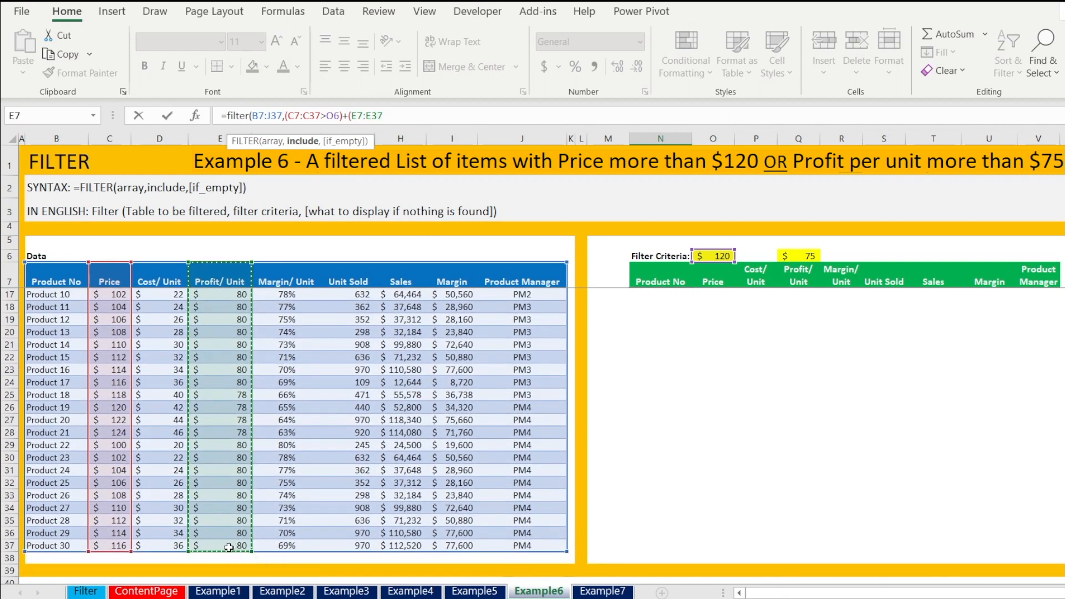
{"action": "type", "text": ">"}
{"action": "left_click", "coordinate": [805, 257]}
Step: Close the profit condition, set if_empty to "Not Found" and enter the formula
{"action": "type", "text": "),\"Not Found"}
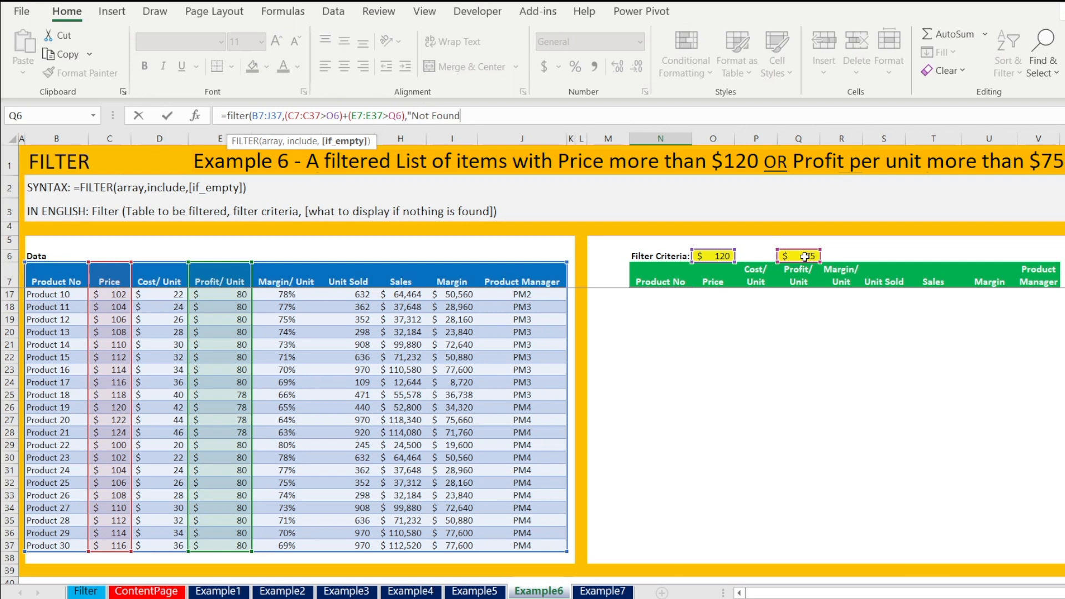
{"action": "type", "text": "\")"}
{"action": "key", "text": "Return"}
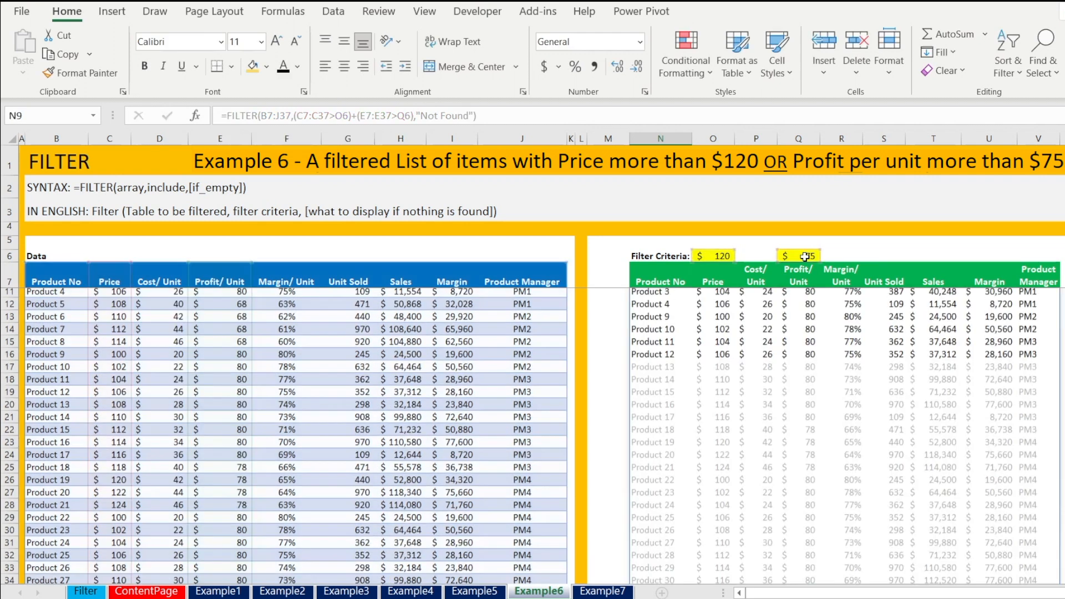
Step: Hide the repeated header row in N8:V8 by setting its font colour to white
{"action": "scroll", "coordinate": [794, 317], "scroll_direction": "down", "scroll_amount": 3}
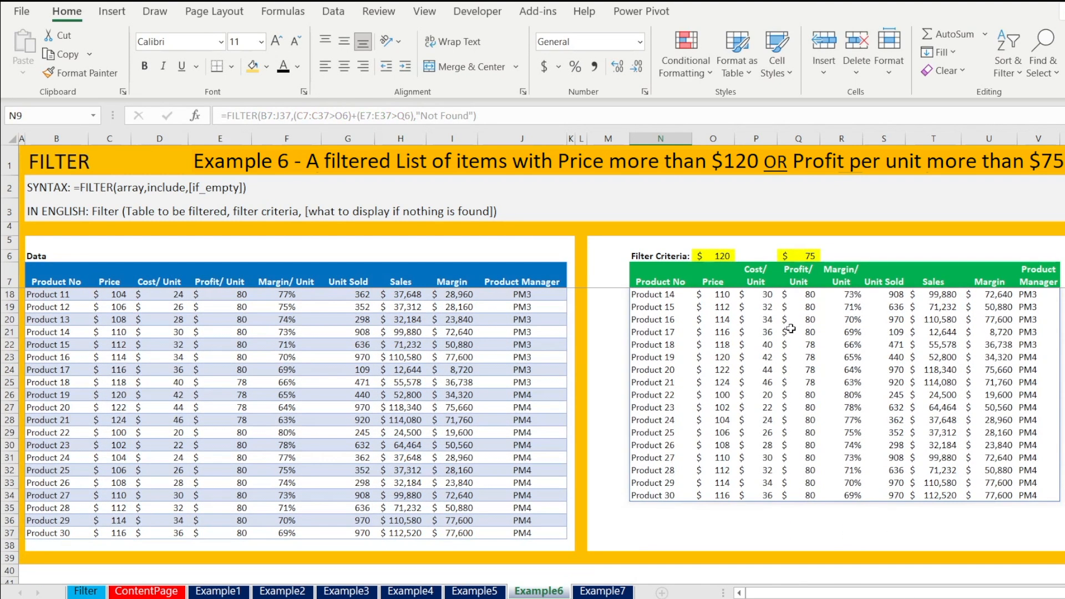
{"action": "scroll", "coordinate": [789, 327], "scroll_direction": "up", "scroll_amount": 4}
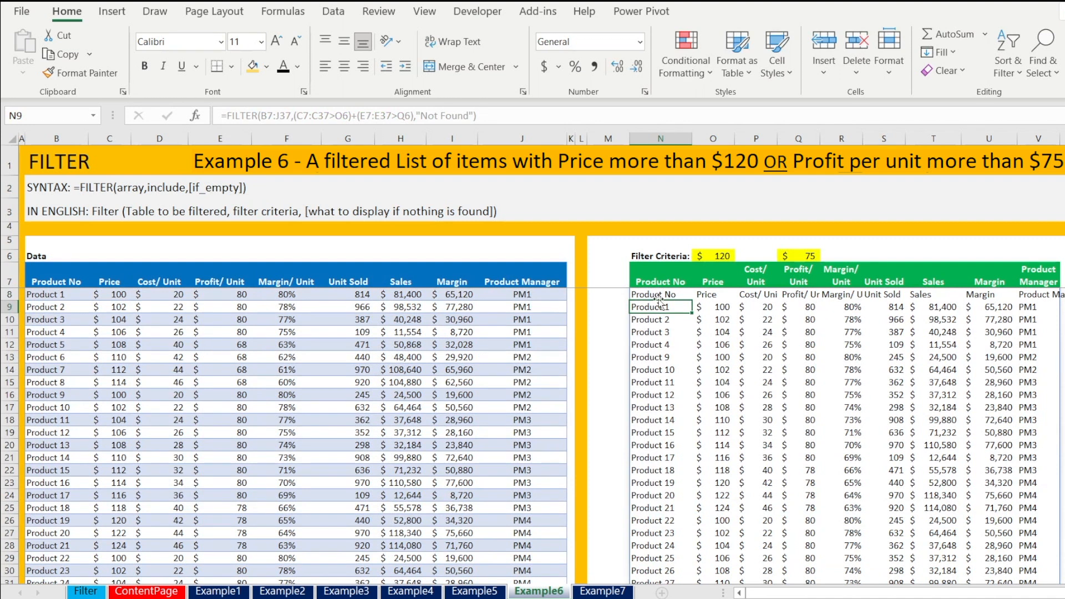
{"action": "left_click_drag", "start_coordinate": [656, 294], "coordinate": [1057, 297]}
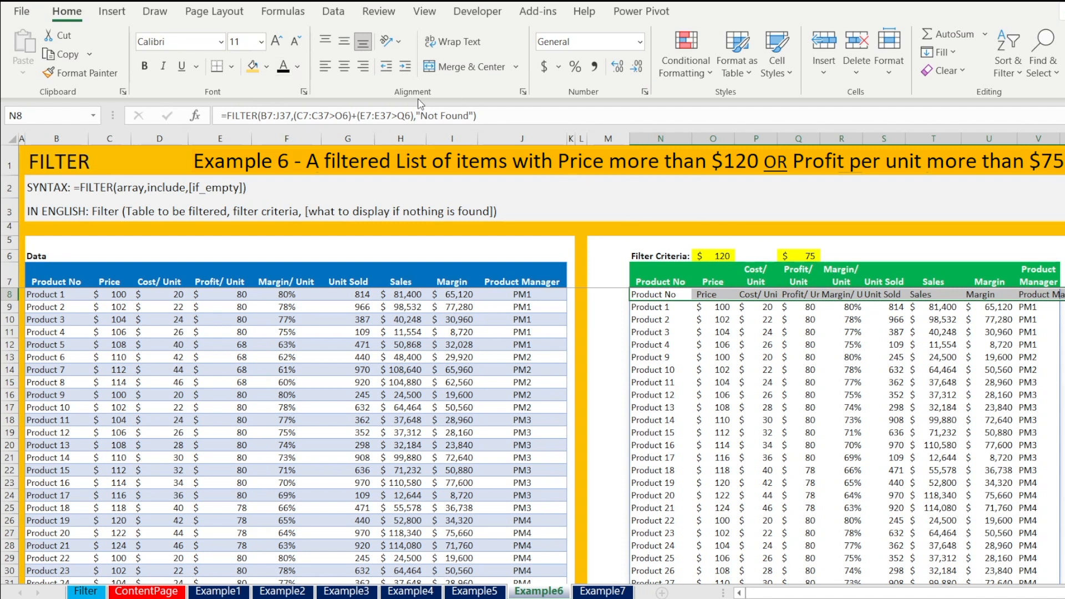
{"action": "left_click", "coordinate": [298, 66]}
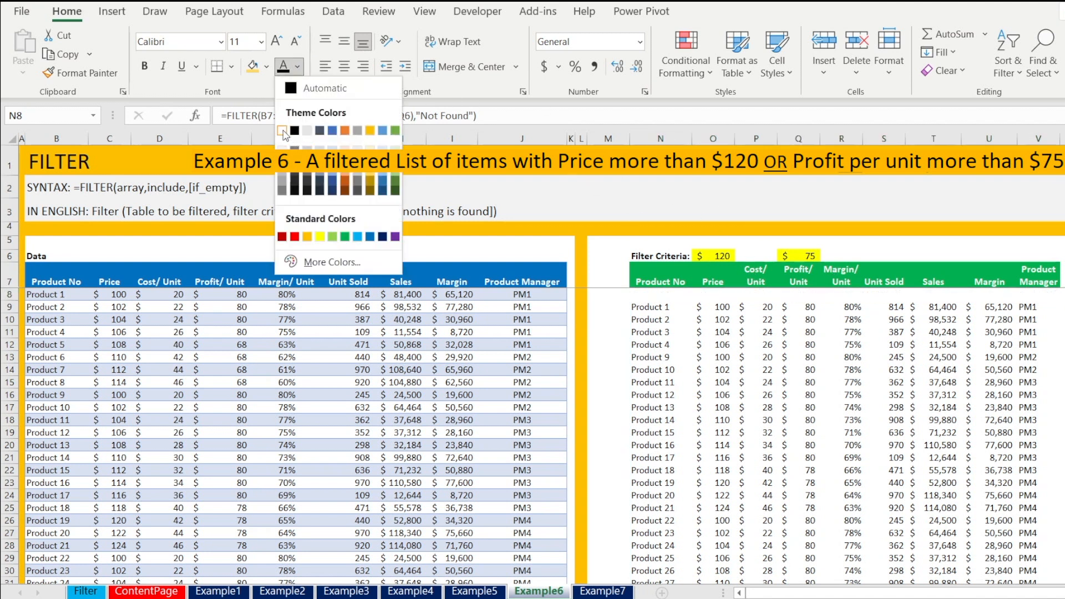
{"action": "left_click", "coordinate": [282, 131]}
{"action": "left_click", "coordinate": [646, 321]}
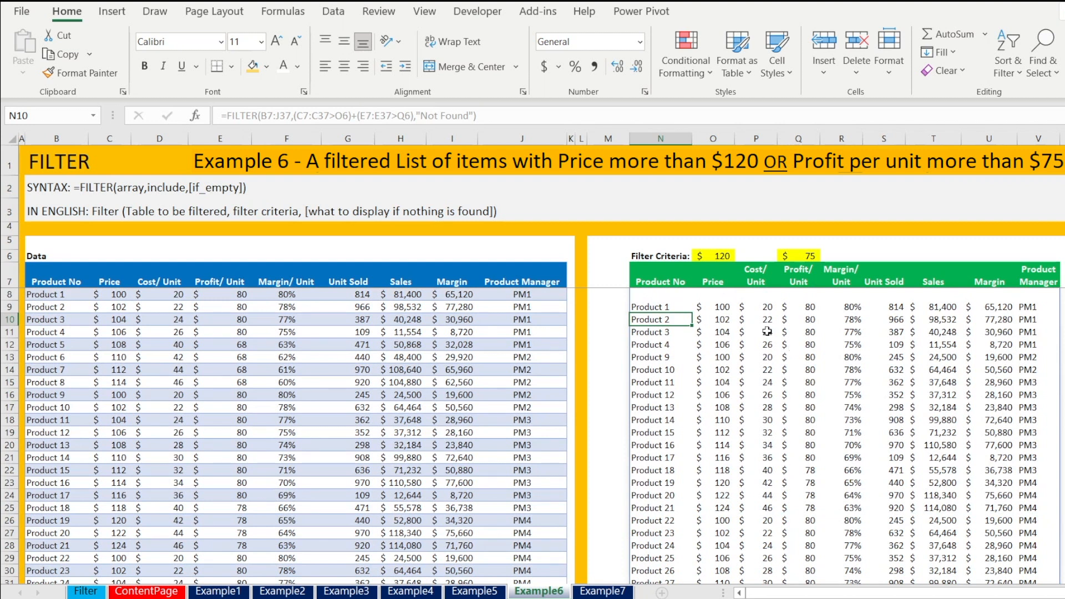
Step: Open the Example7 sheet and examine the data table, the output formula in N7 and the column-name criteria in row 5
{"action": "left_click", "coordinate": [604, 592]}
{"action": "scroll", "coordinate": [657, 538], "scroll_direction": "up", "scroll_amount": 5}
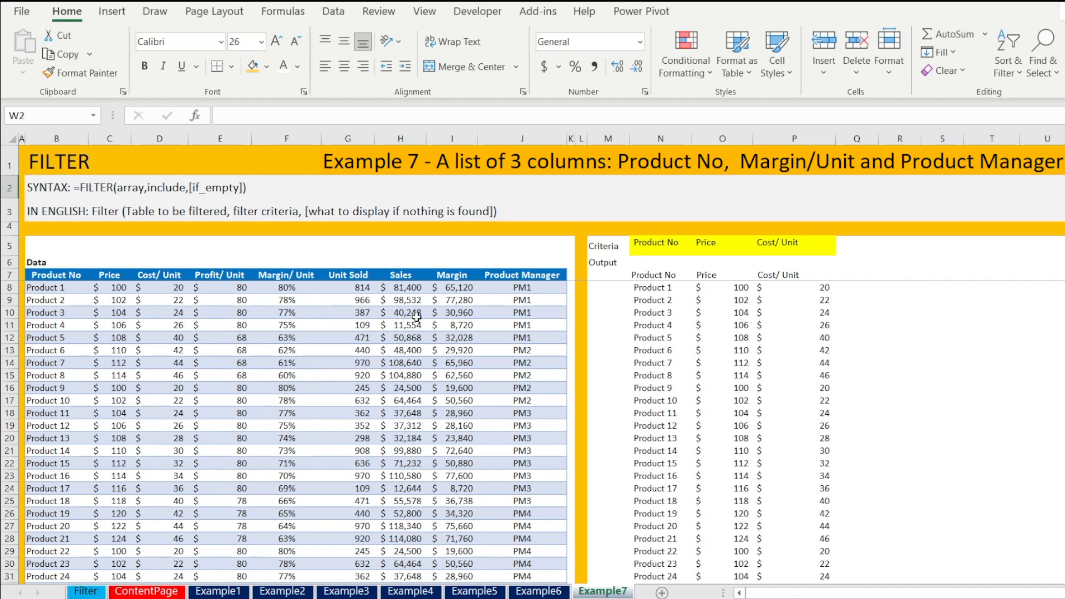
{"action": "left_click_drag", "start_coordinate": [58, 275], "coordinate": [567, 573]}
{"action": "scroll", "coordinate": [532, 513], "scroll_direction": "up", "scroll_amount": 2}
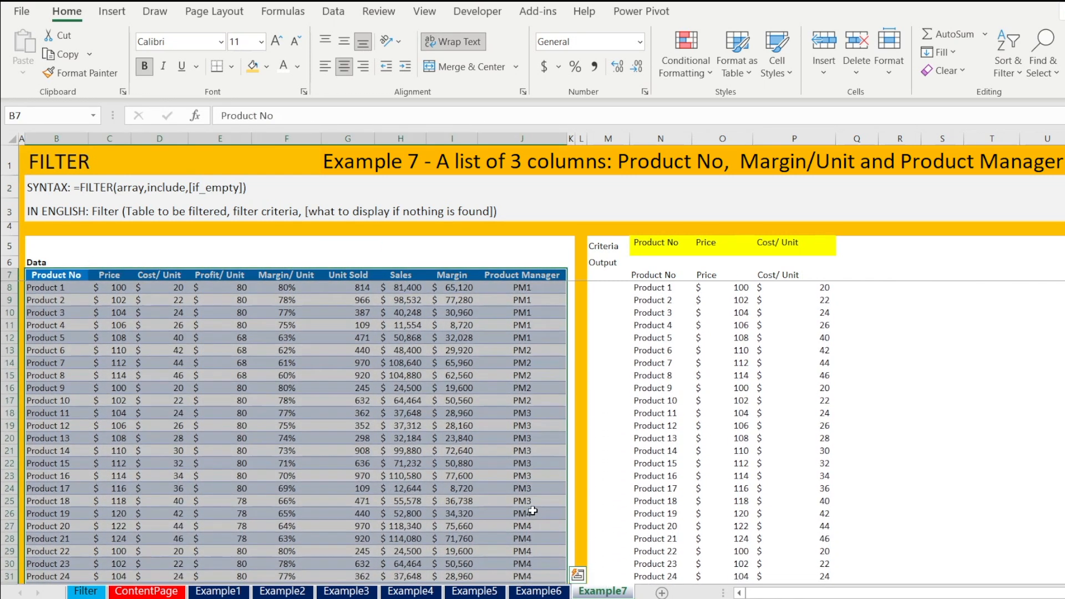
{"action": "left_click_drag", "start_coordinate": [654, 276], "coordinate": [782, 285]}
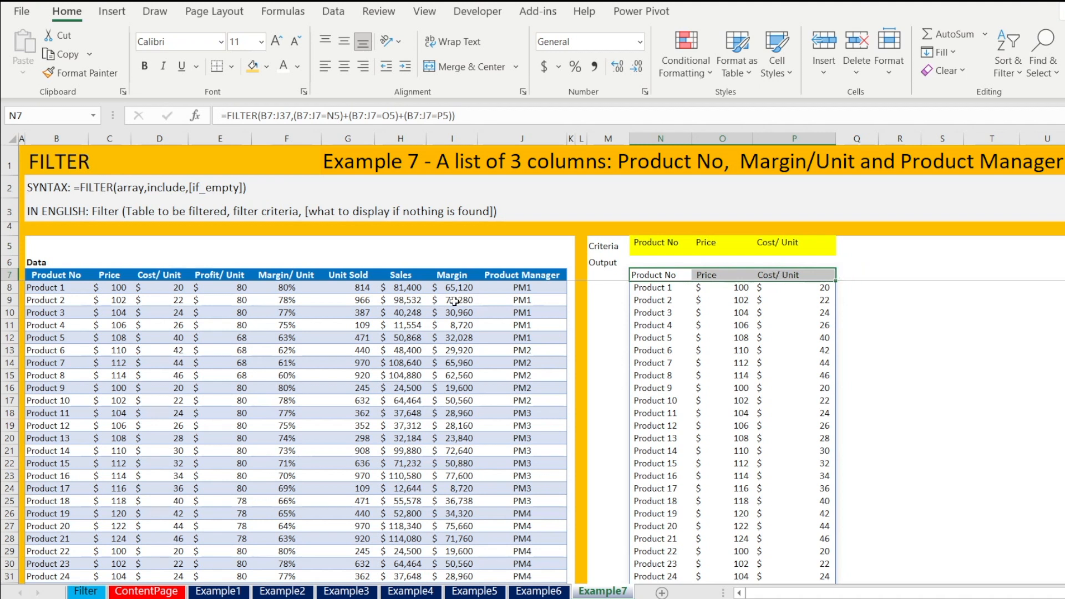
{"action": "left_click", "coordinate": [650, 244]}
{"action": "left_click", "coordinate": [720, 243]}
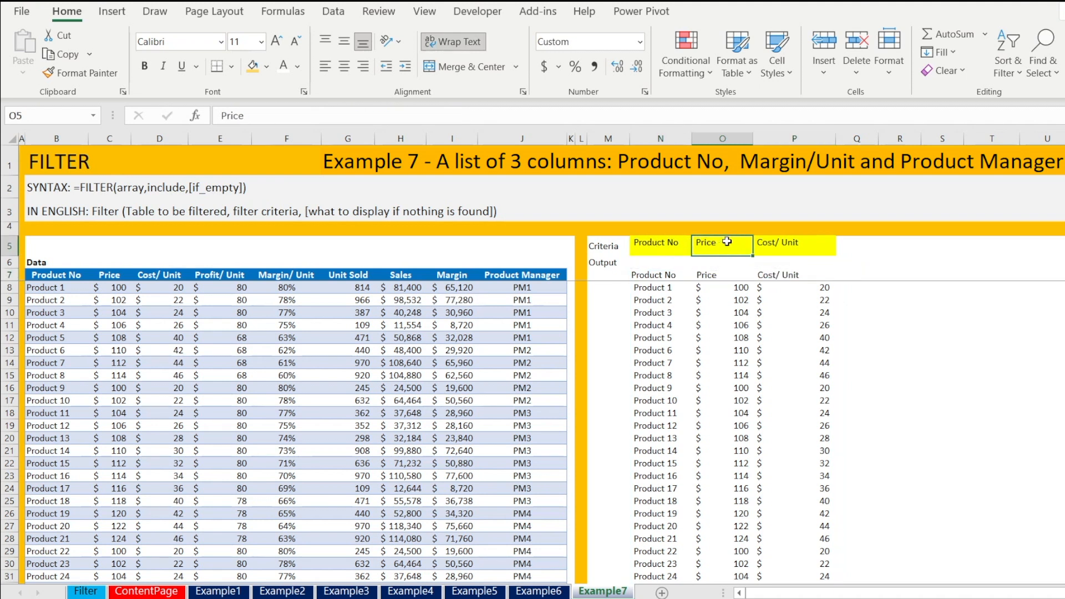
Step: Clear the existing three-column output in N7:P37
{"action": "left_click", "coordinate": [775, 249]}
{"action": "left_click_drag", "start_coordinate": [655, 275], "coordinate": [660, 476]}
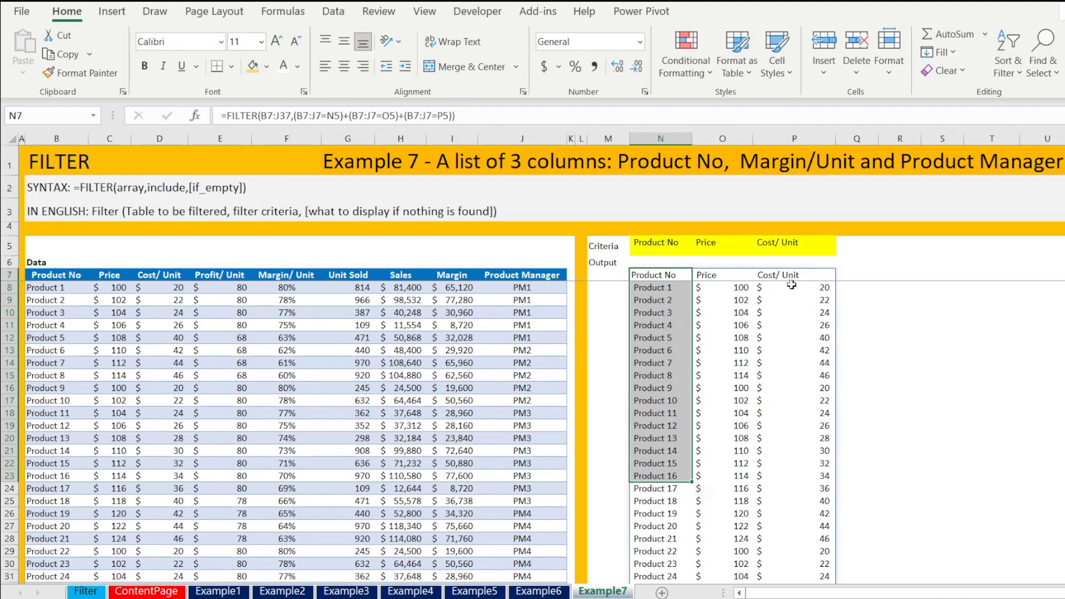
{"action": "scroll", "coordinate": [793, 344], "scroll_direction": "down", "scroll_amount": 6}
{"action": "left_click_drag", "start_coordinate": [811, 426], "coordinate": [642, 274]}
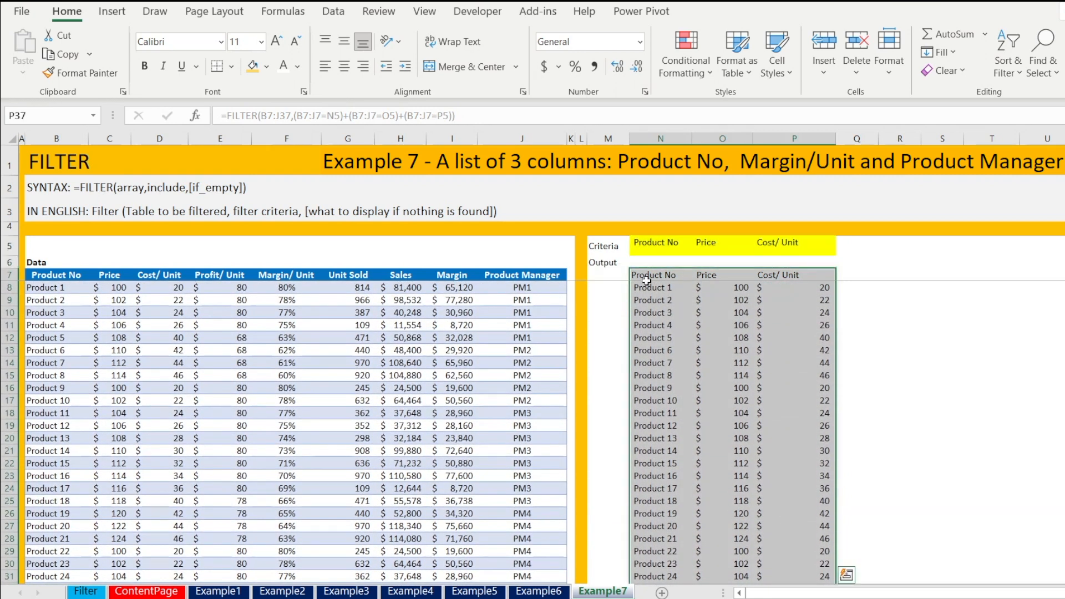
{"action": "key", "text": "Delete"}
Step: Start a FILTER formula in N7 with the whole data table including headers, B7:J37, as the array
{"action": "left_click", "coordinate": [642, 274]}
{"action": "type", "text": "=fi"}
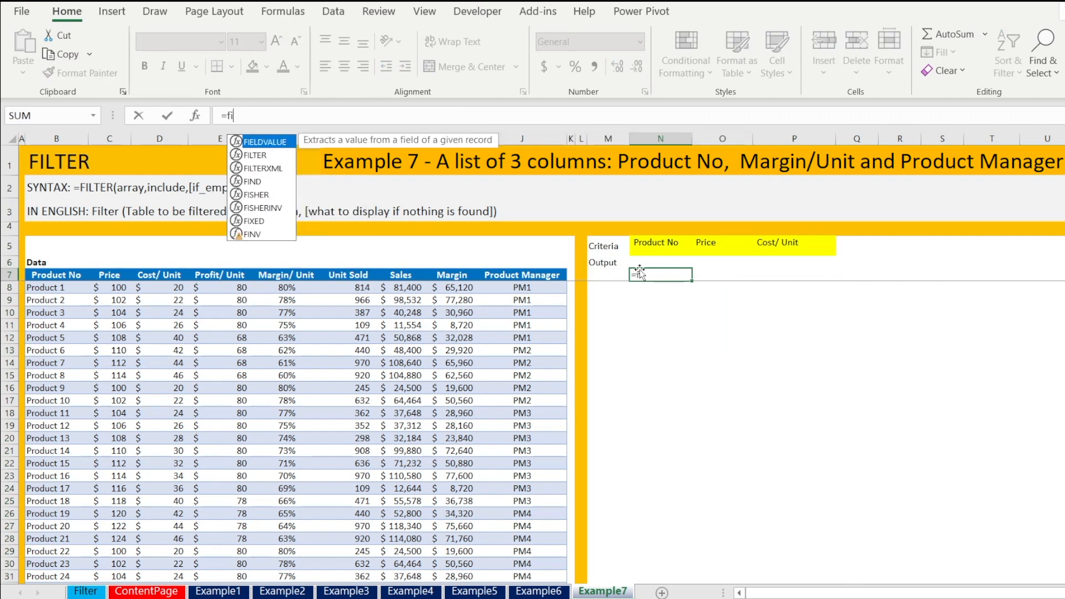
{"action": "type", "text": "lter("}
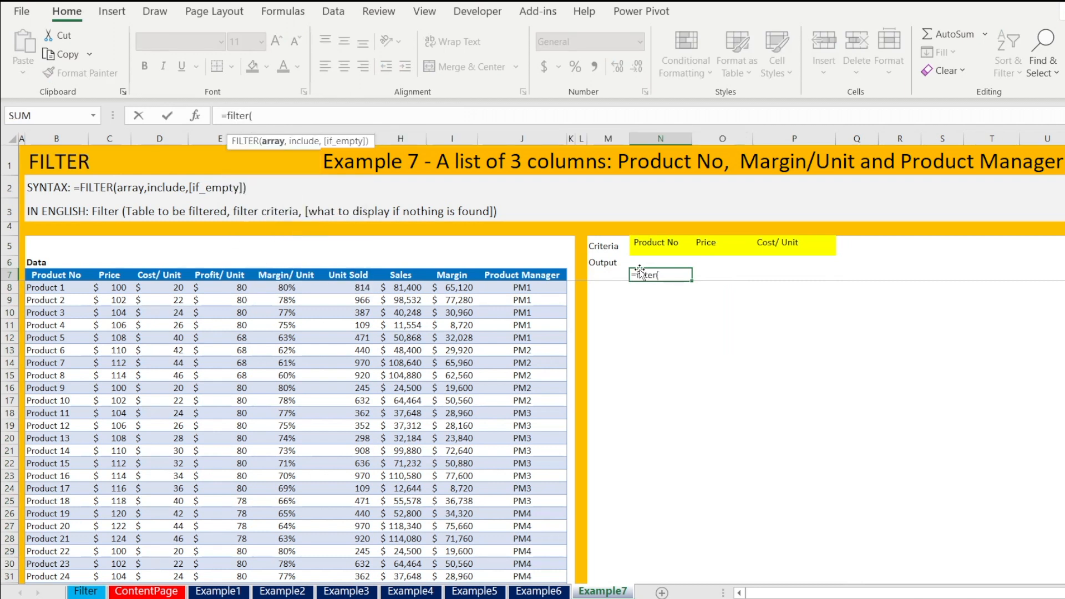
{"action": "left_click_drag", "start_coordinate": [73, 276], "coordinate": [527, 537]}
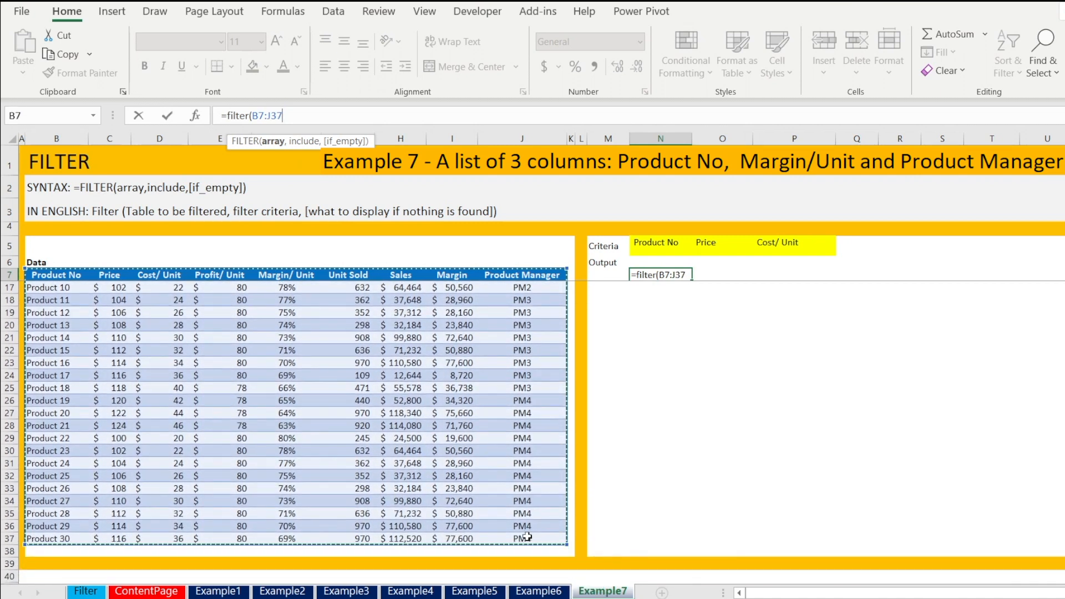
{"action": "type", "text": ","}
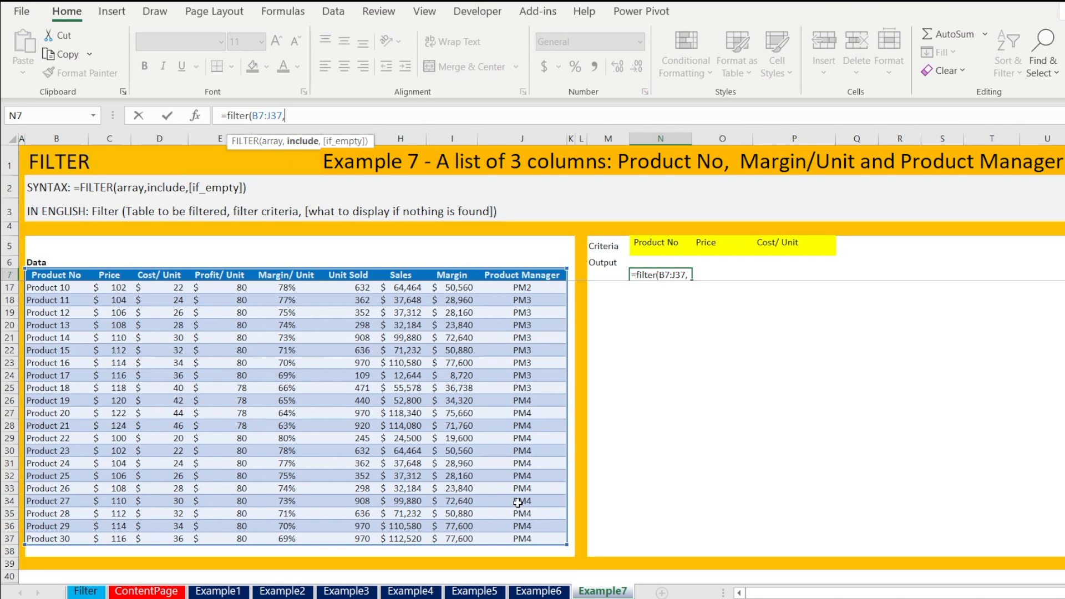
Step: Set the include argument to B7:J7=N5 so the header row is matched to the first column criterion, and enter the formula
{"action": "scroll", "coordinate": [518, 503], "scroll_direction": "up", "scroll_amount": 3}
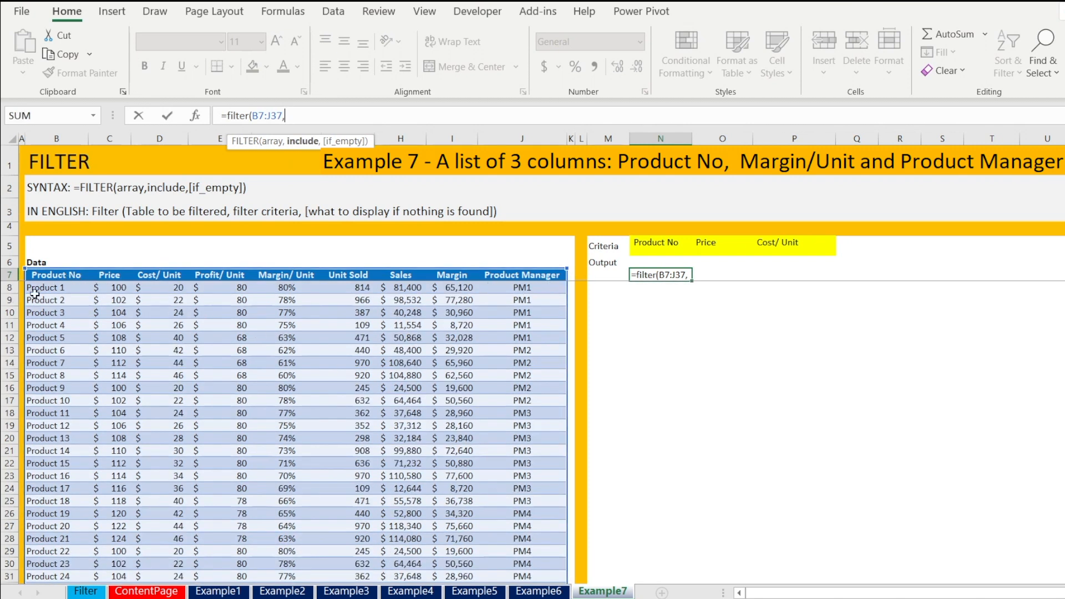
{"action": "left_click_drag", "start_coordinate": [52, 276], "coordinate": [552, 273]}
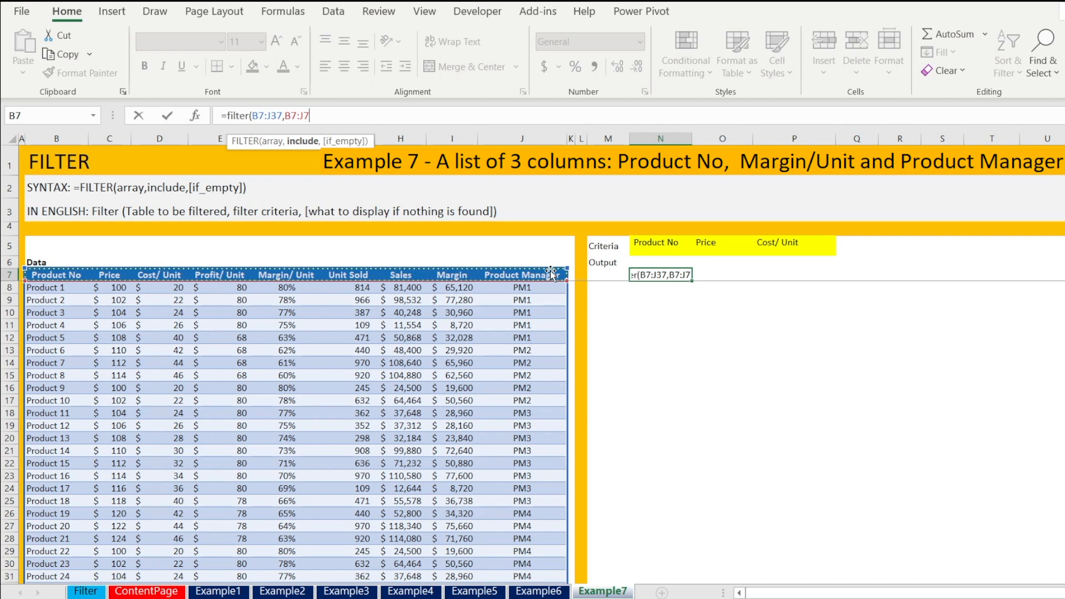
{"action": "type", "text": "="}
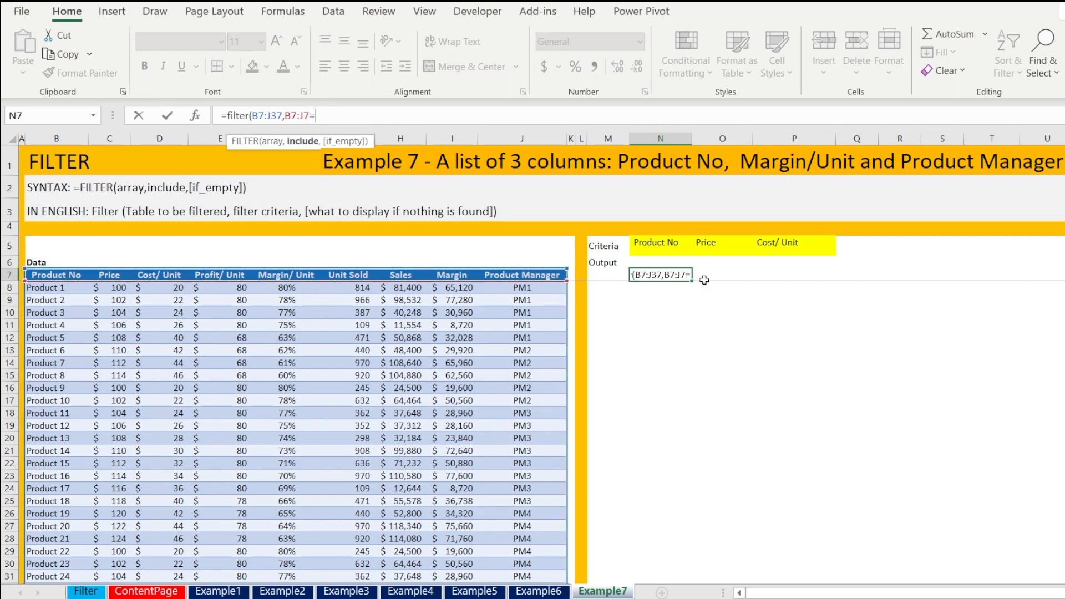
{"action": "left_click", "coordinate": [655, 243]}
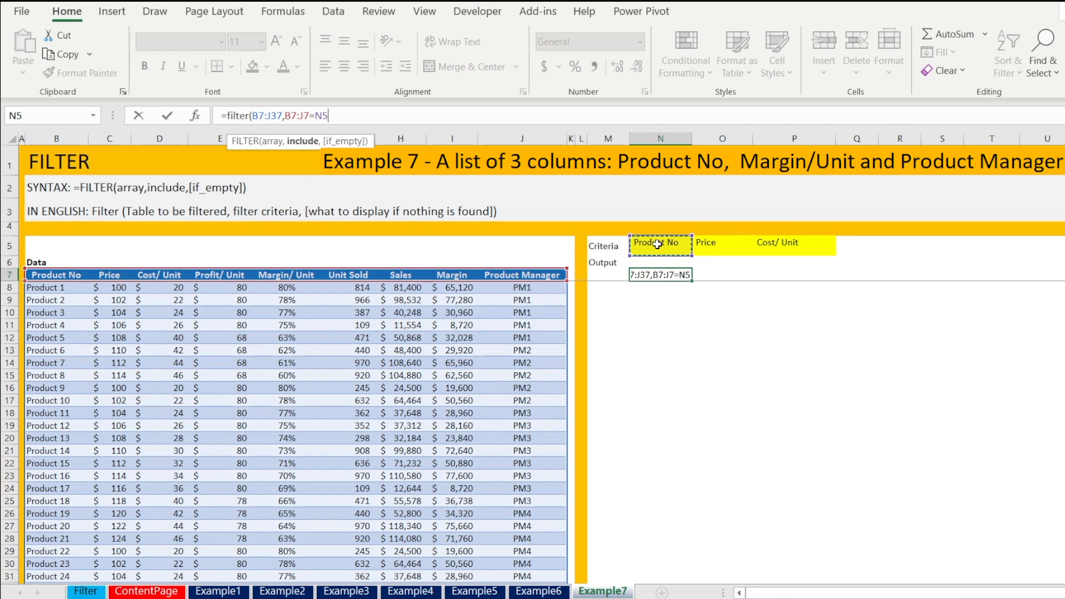
{"action": "type", "text": ")"}
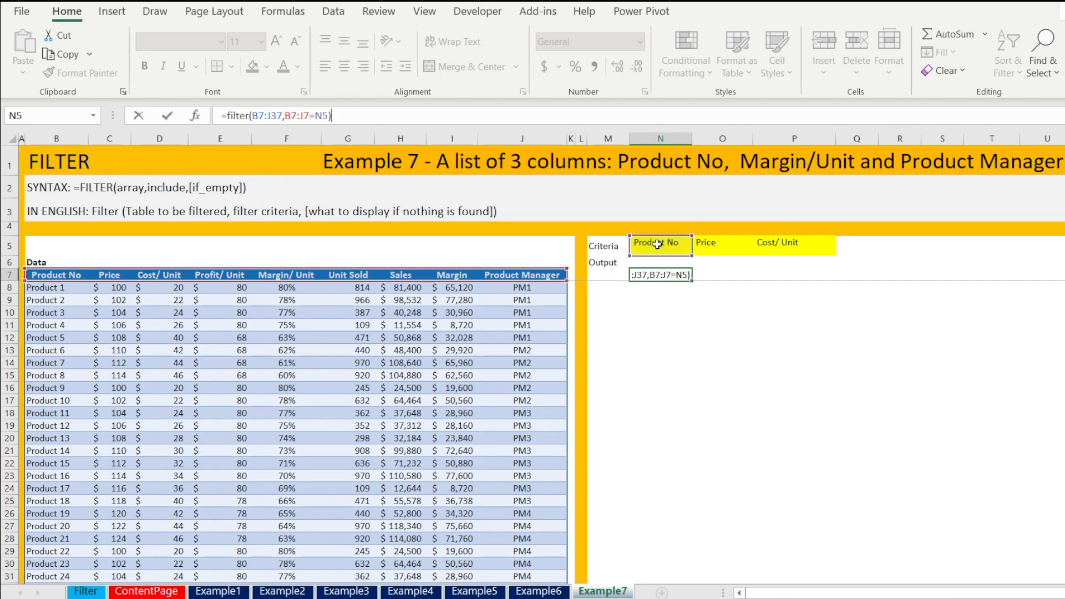
{"action": "key", "text": "Return"}
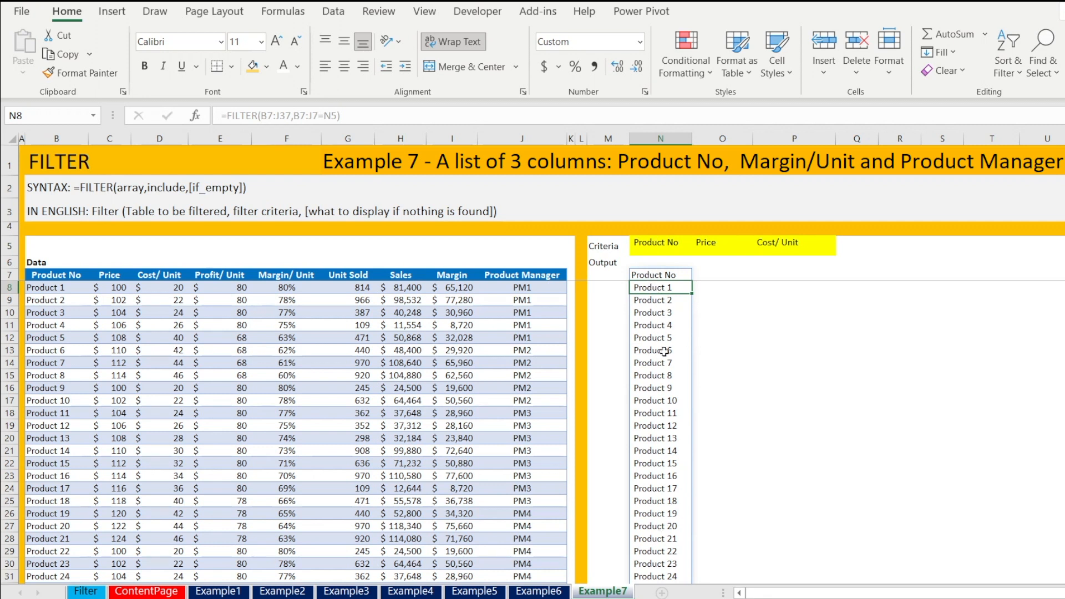
Step: Test the formula by changing the column criterion in N5 to Price
{"action": "left_click", "coordinate": [666, 274]}
{"action": "left_click", "coordinate": [668, 242]}
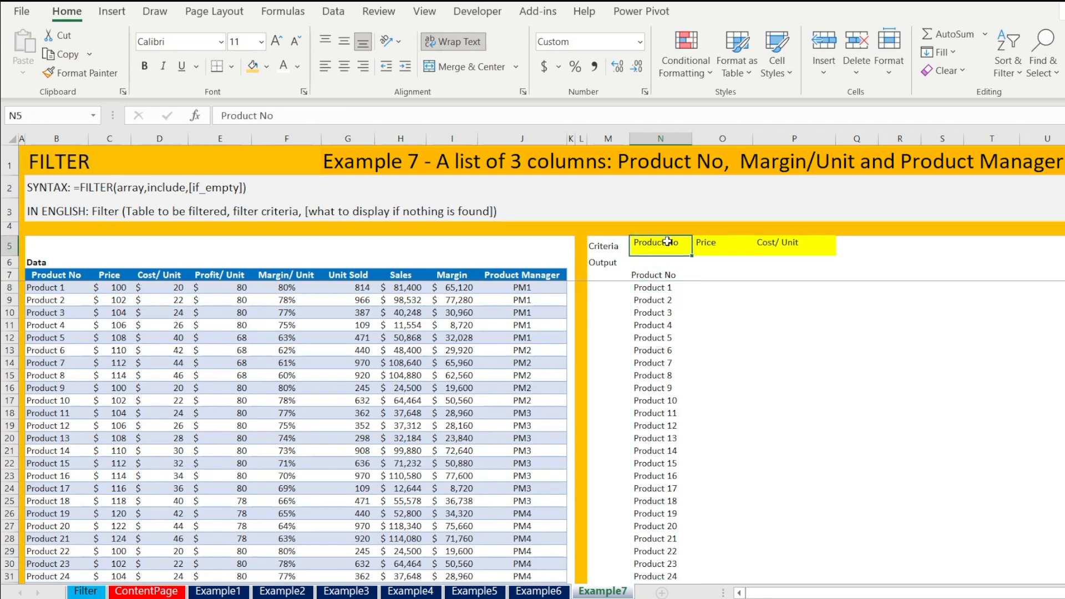
{"action": "type", "text": "Price"}
{"action": "key", "text": "Return"}
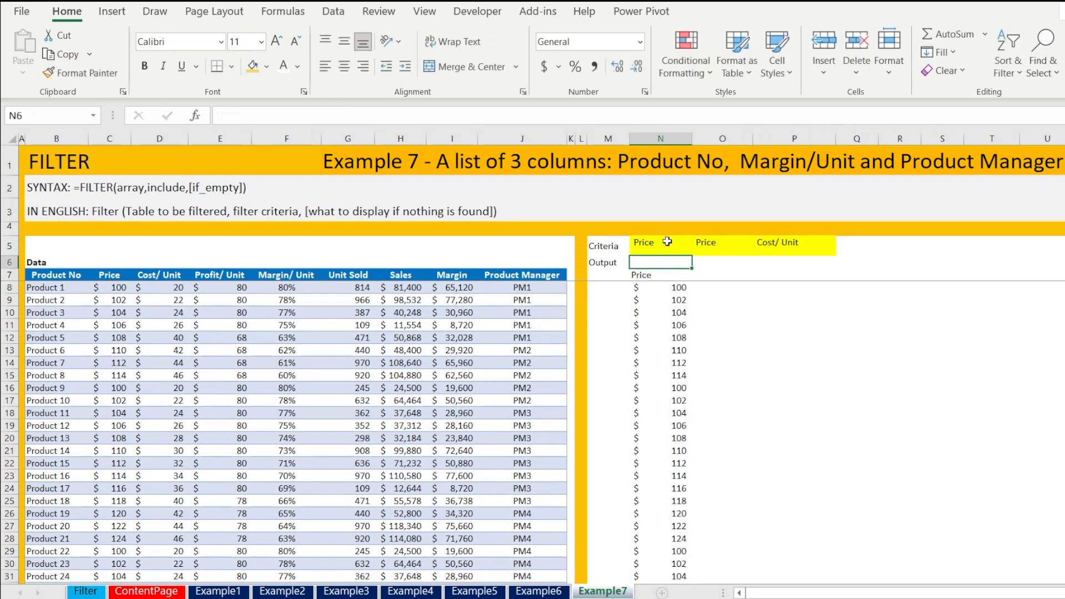
Step: Change the criterion in N5 to Cost/Unit, correcting its spacing to "Cost/ Unit" to match the table header
{"action": "left_click", "coordinate": [667, 241]}
{"action": "type", "text": "Cost/U"}
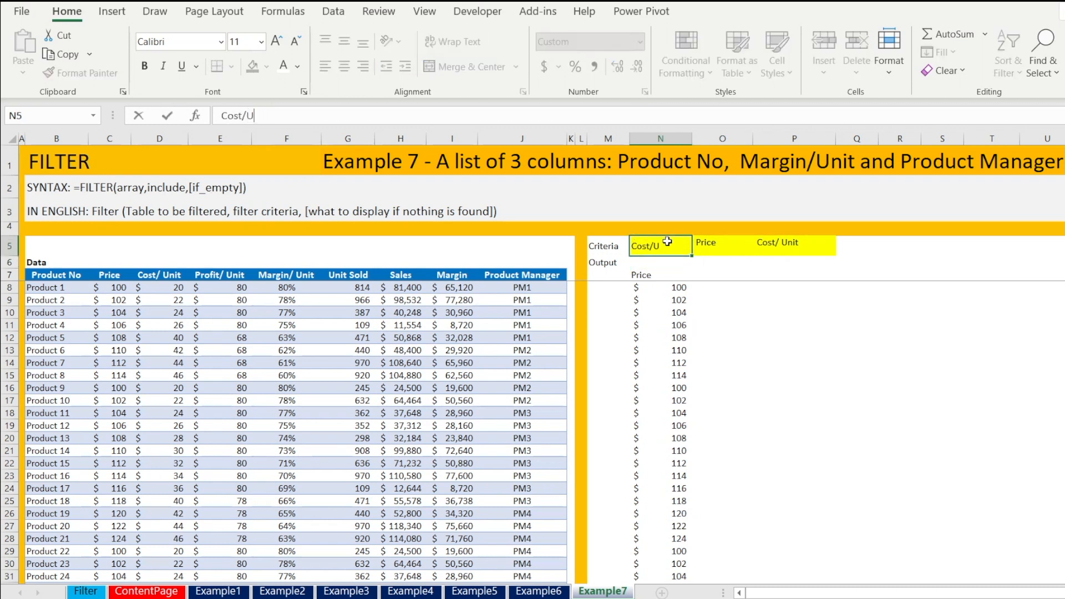
{"action": "key", "text": "Return"}
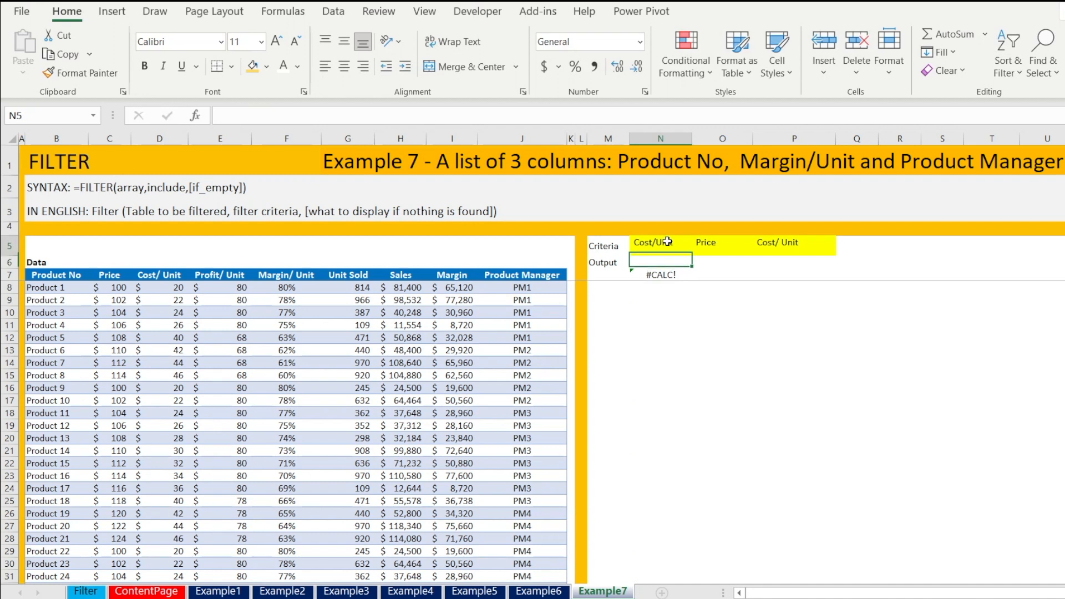
{"action": "left_click", "coordinate": [668, 242]}
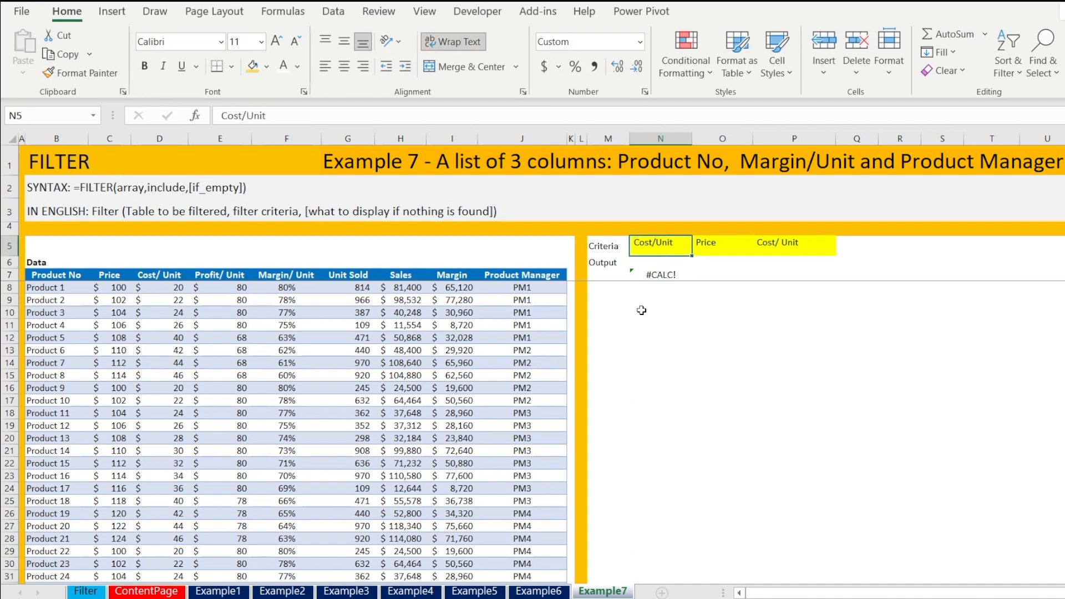
{"action": "left_click", "coordinate": [248, 115]}
{"action": "key", "text": "Return"}
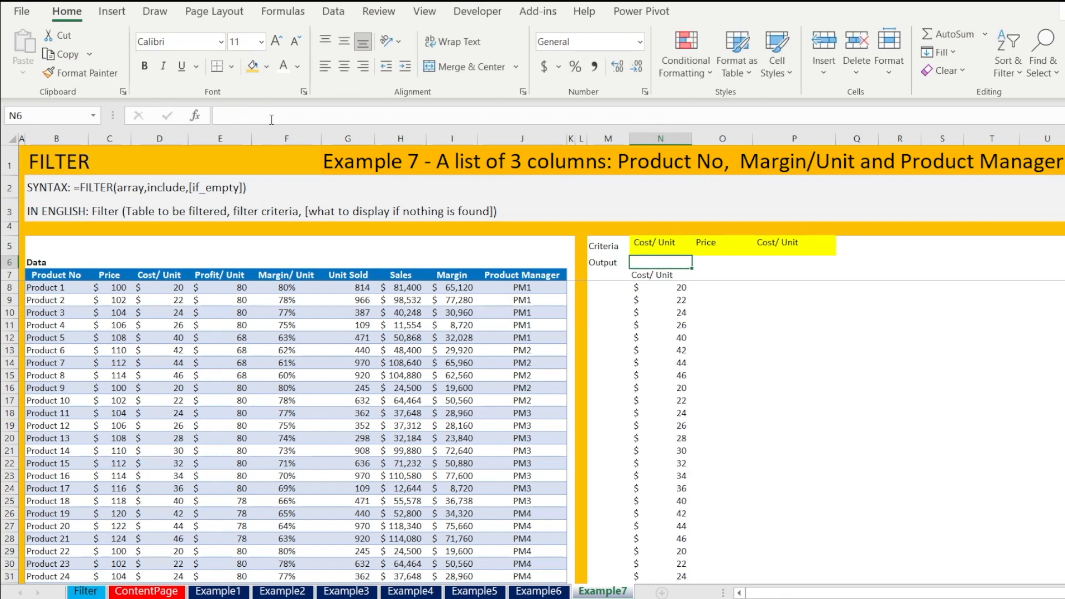
Step: Set the column criterion in N5 back to Product No
{"action": "key", "text": "Up"}
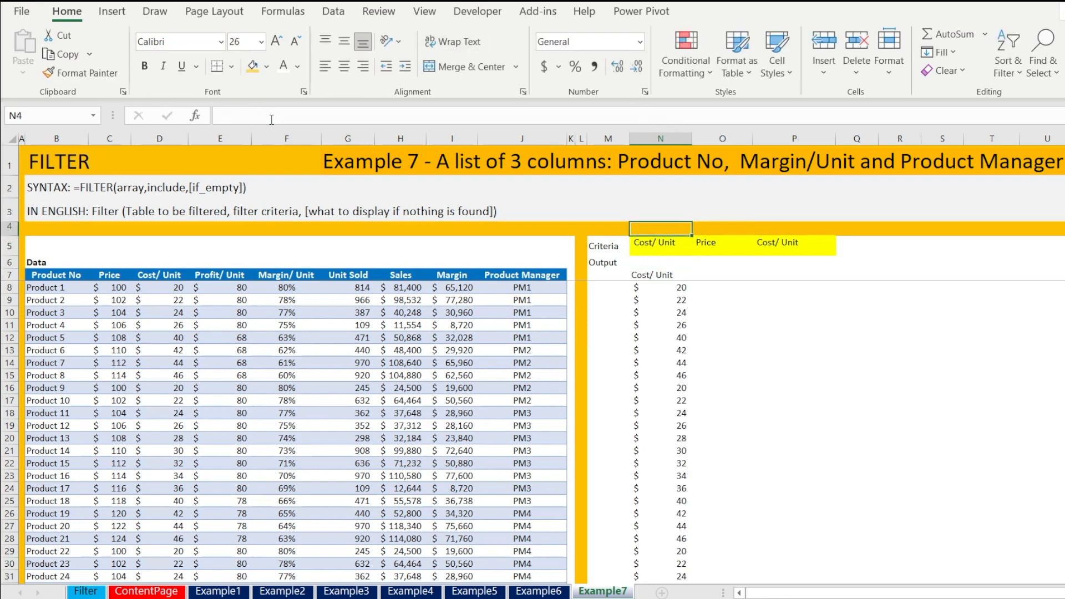
{"action": "type", "text": "Product No"}
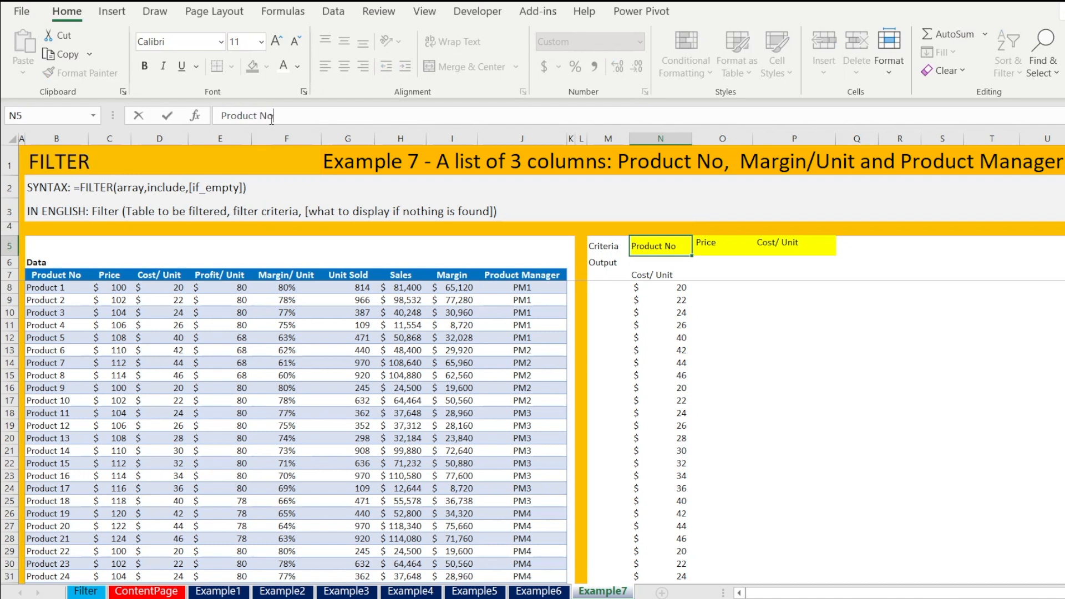
{"action": "key", "text": "Return"}
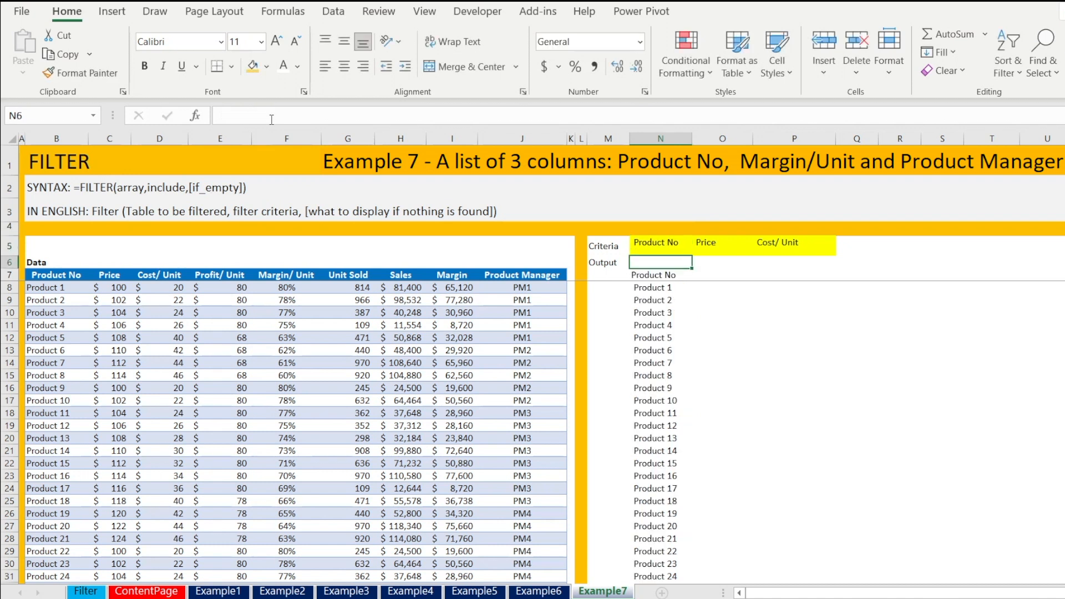
Step: In the N7 formula, enclose the first condition in parentheses and multiply it by a second condition, (B7:J7=O5)
{"action": "left_click", "coordinate": [657, 275]}
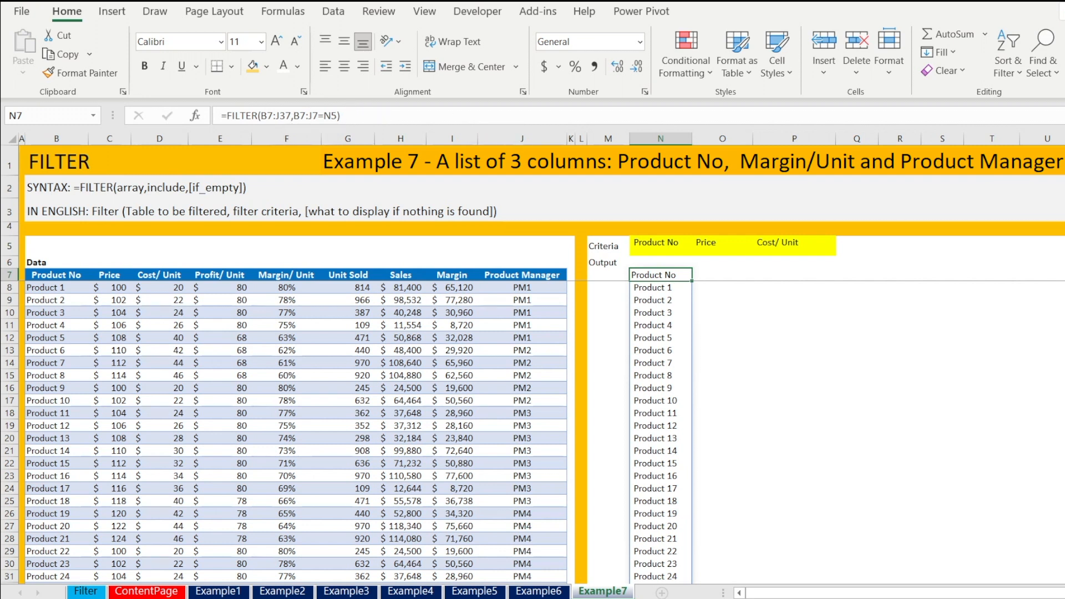
{"action": "left_click", "coordinate": [296, 114]}
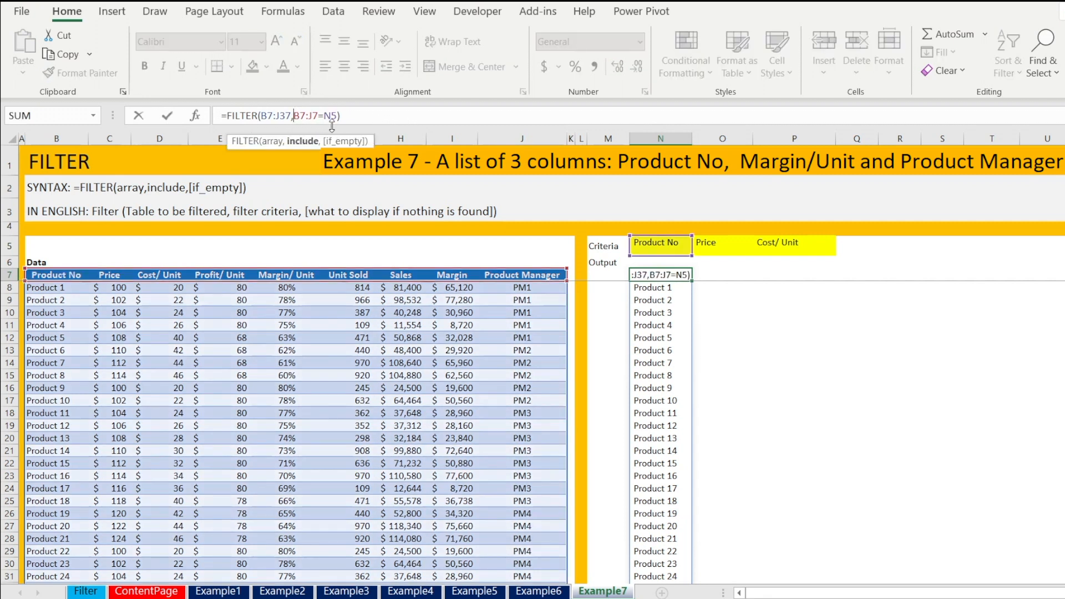
{"action": "type", "text": "("}
{"action": "type", "text": "*("}
{"action": "left_click_drag", "start_coordinate": [45, 275], "coordinate": [547, 275]}
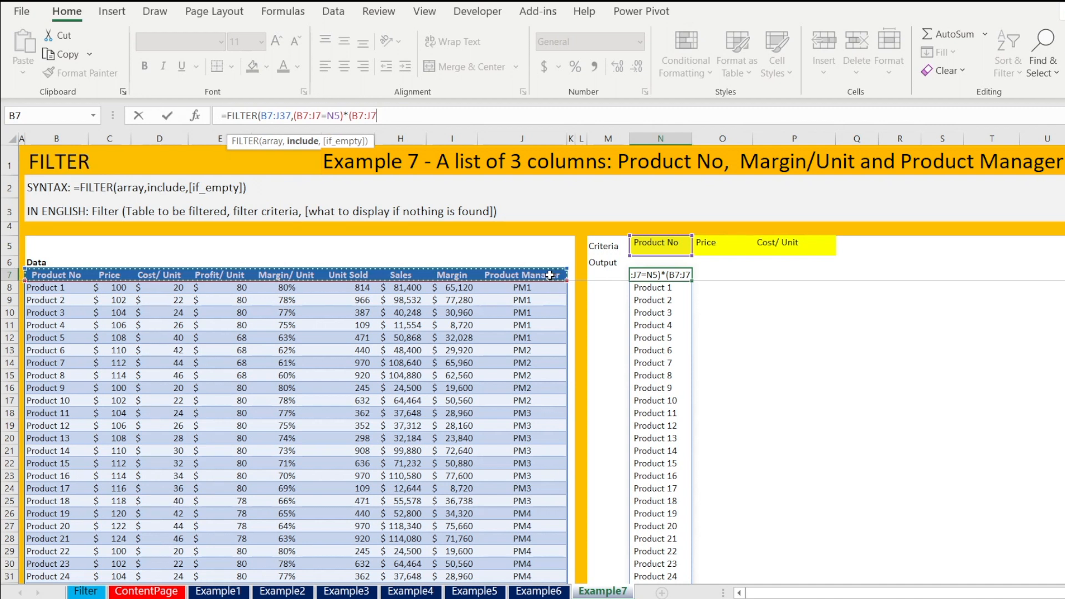
{"action": "type", "text": "="}
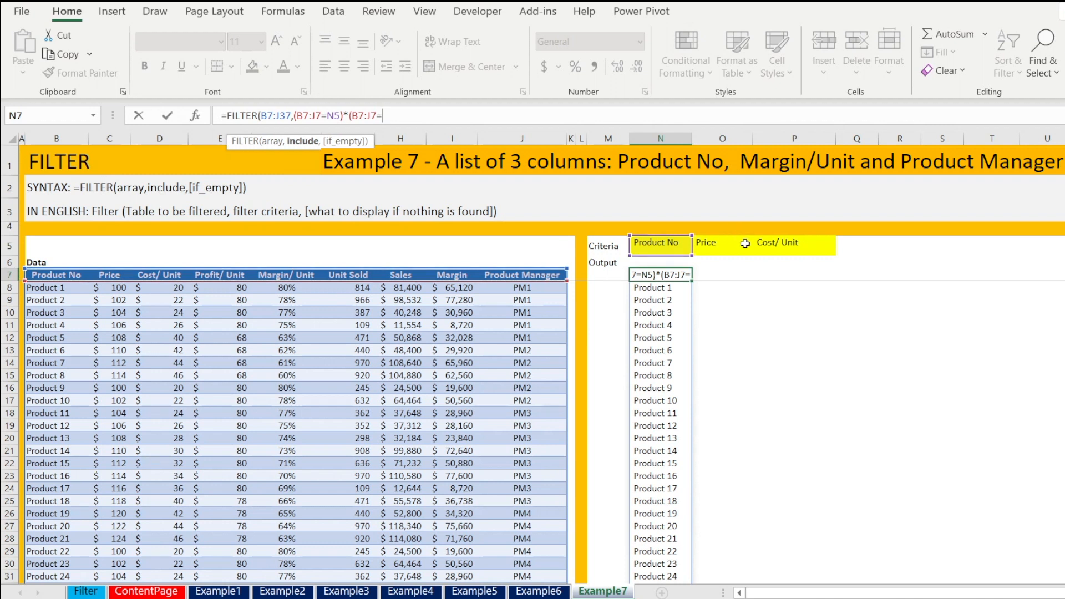
{"action": "left_click", "coordinate": [710, 247]}
{"action": "type", "text": ")*"}
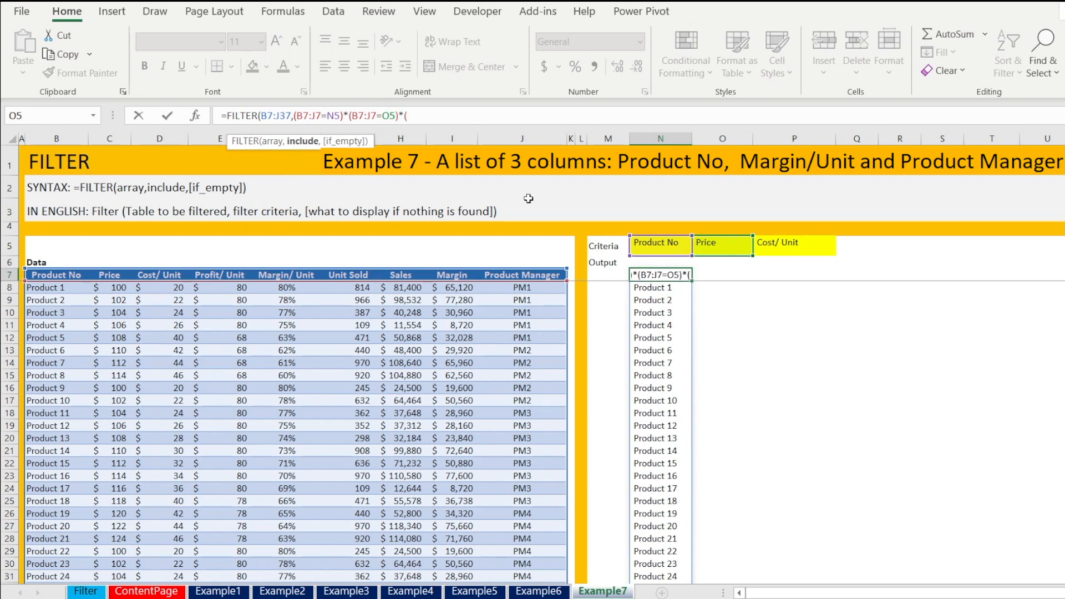
Step: Add the third condition (B7:J7=P5) as another multiplied term, close the FILTER function and enter the formula
{"action": "type", "text": "("}
{"action": "left_click_drag", "start_coordinate": [58, 276], "coordinate": [546, 278]}
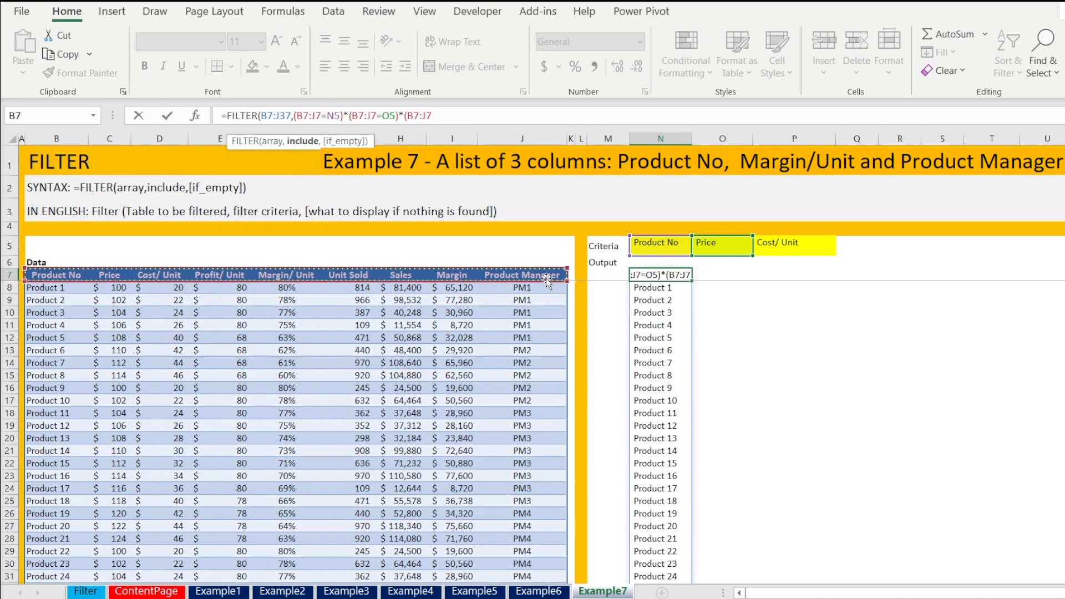
{"action": "type", "text": "="}
{"action": "left_click", "coordinate": [811, 250]}
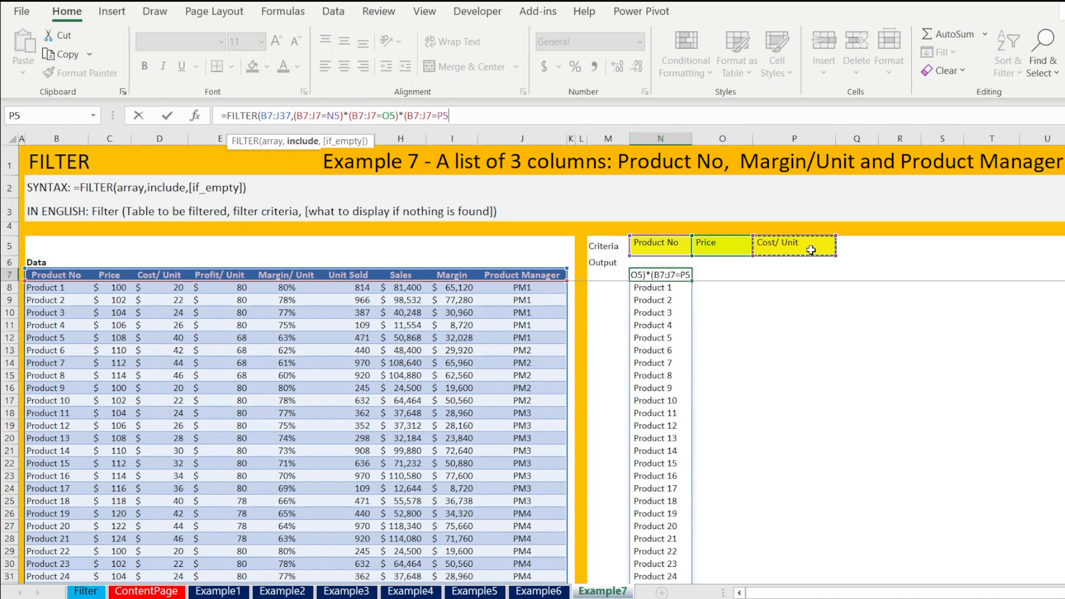
{"action": "type", "text": ")"}
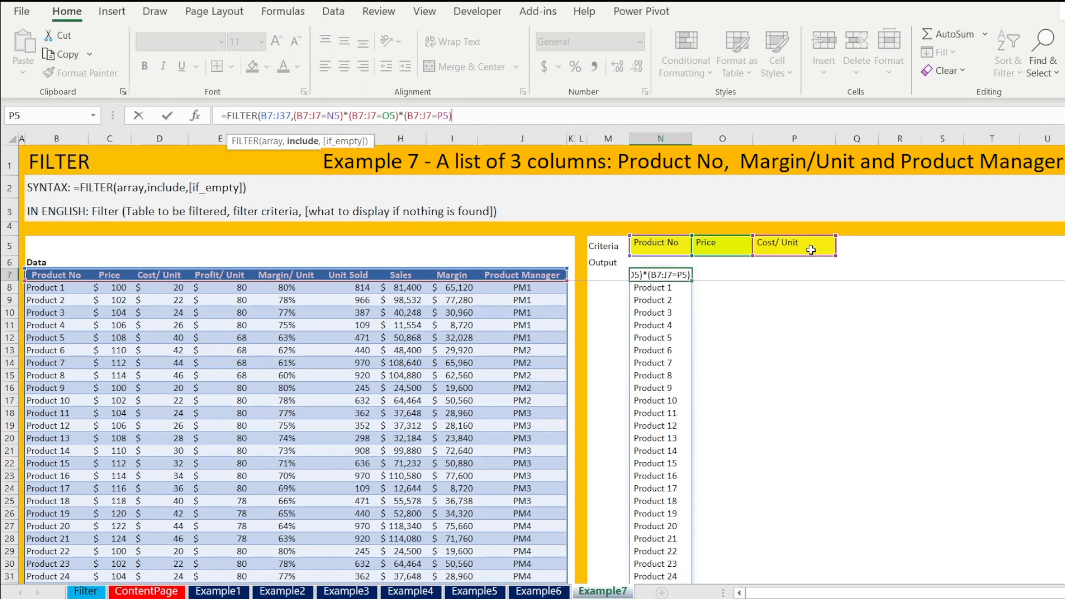
{"action": "type", "text": ")"}
{"action": "key", "text": "Return"}
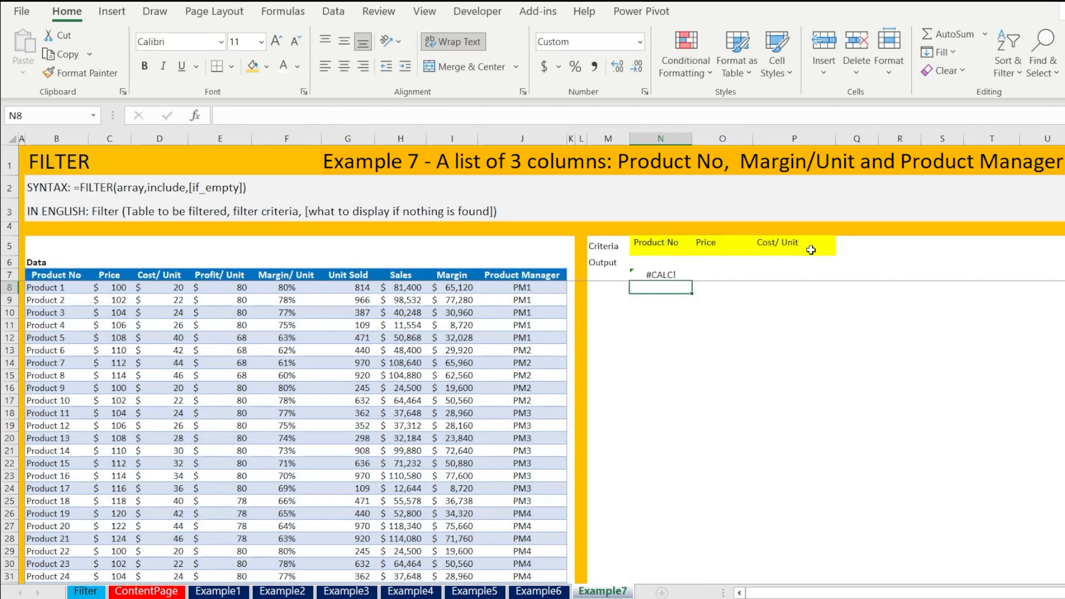
Step: Replace both * operators between the conditions in the N7 formula with + for OR logic, and enter the formula
{"action": "key", "text": "Up"}
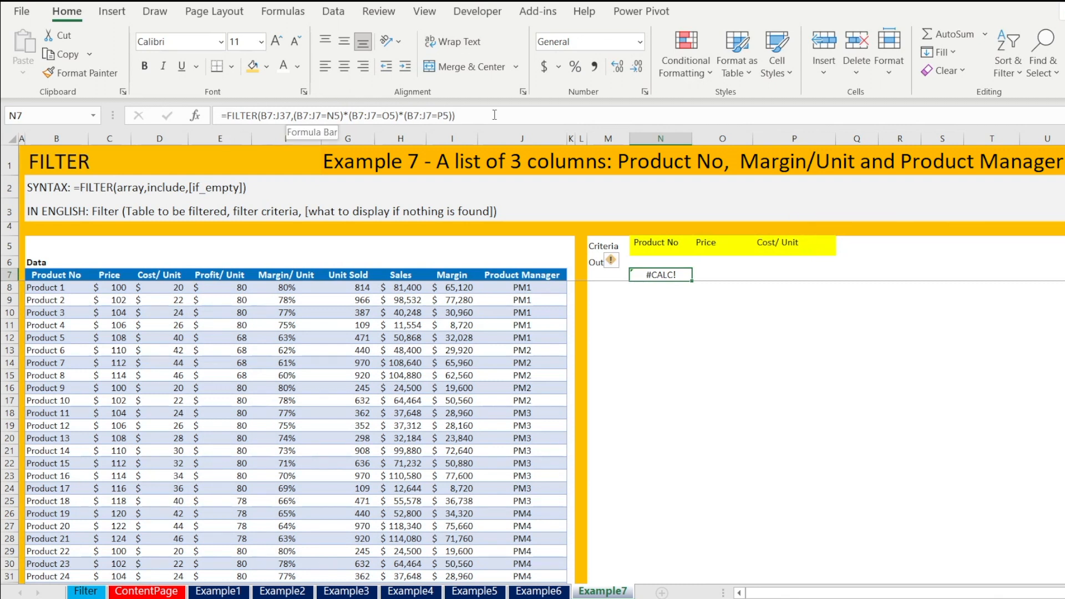
{"action": "left_click", "coordinate": [351, 117]}
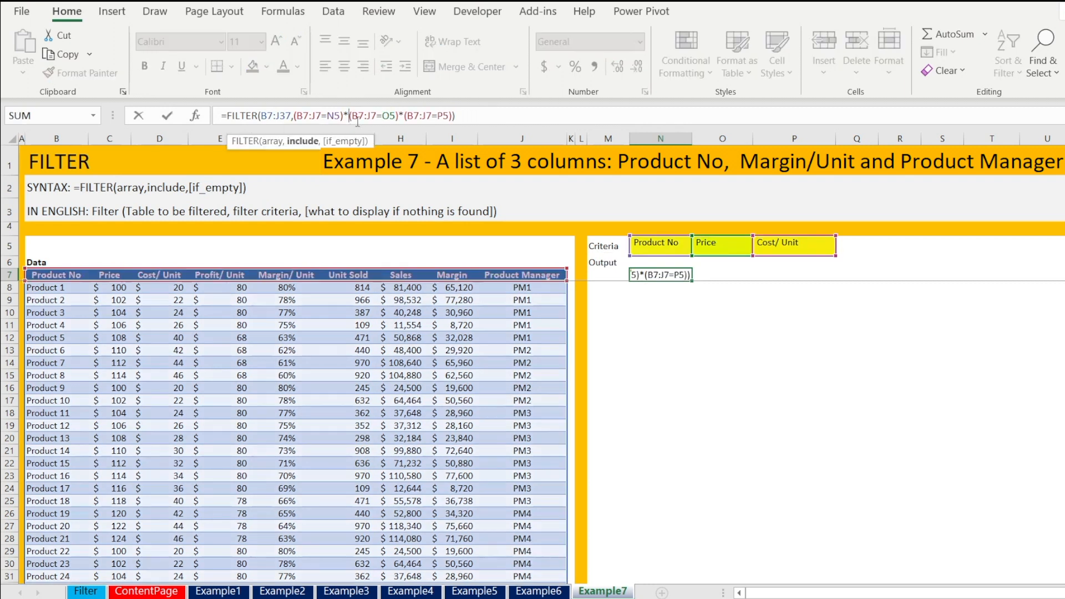
{"action": "key", "text": "BackSpace"}
{"action": "type", "text": "+"}
{"action": "key", "text": "BackSpace"}
{"action": "type", "text": "+"}
{"action": "key", "text": "Return"}
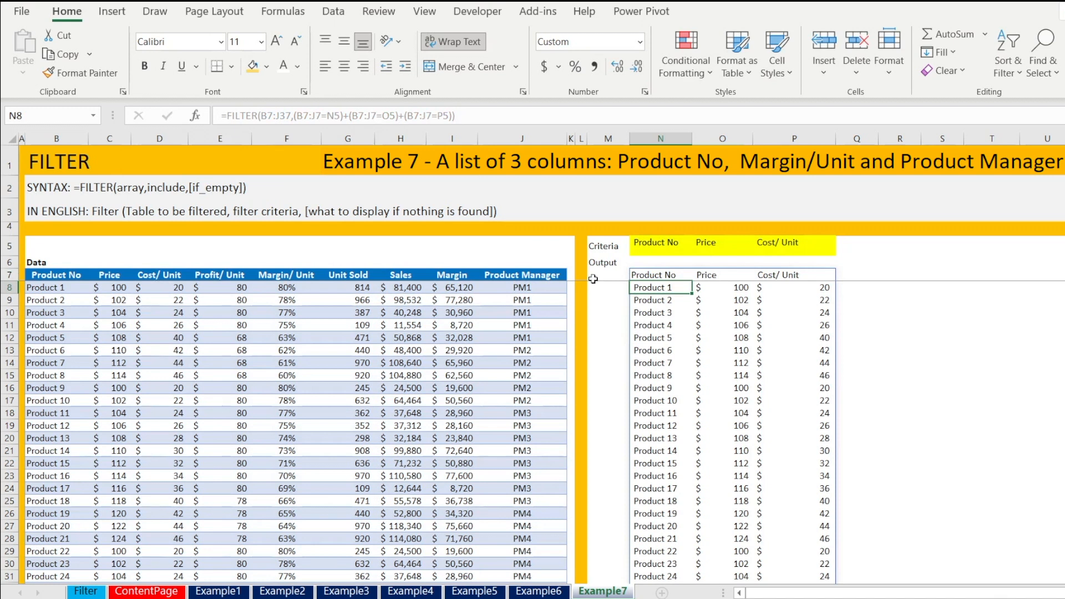
Step: Examine the output header cells N7:P7 against the column criteria in row 5
{"action": "left_click", "coordinate": [664, 275]}
{"action": "left_click", "coordinate": [782, 276]}
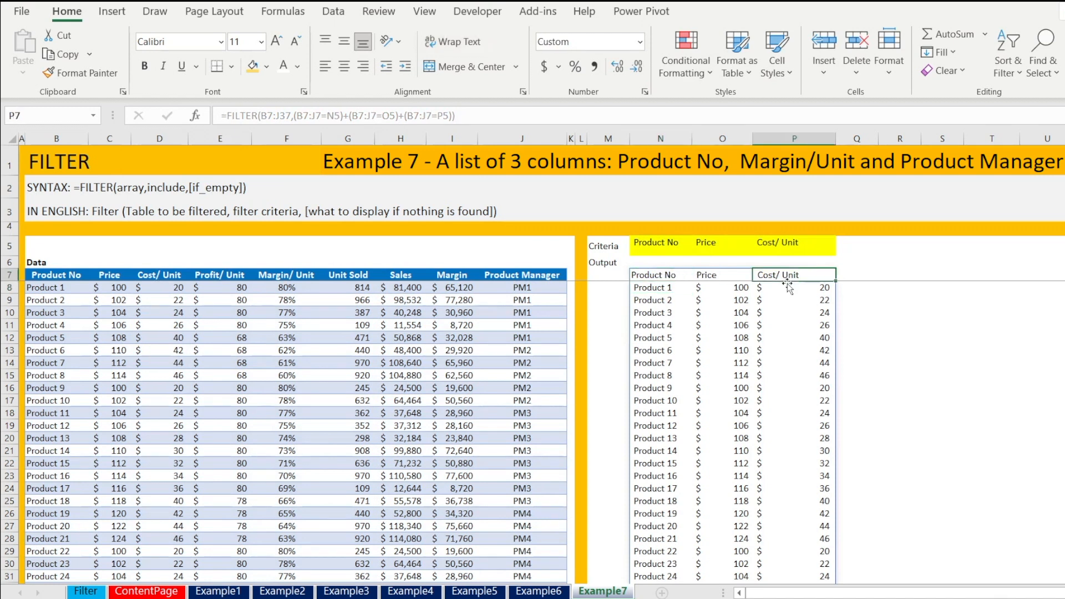
{"action": "key", "text": "Left"}
{"action": "key", "text": "Left"}
{"action": "key", "text": "Left"}
{"action": "key", "text": "Left"}
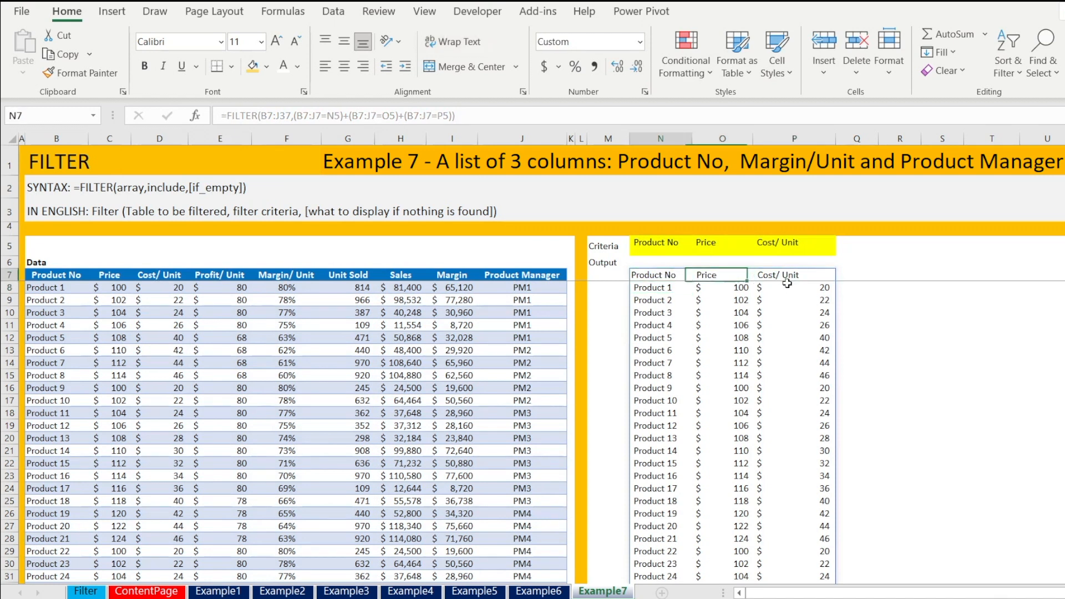
Step: Look over the spilled three-column output in N7:P11 and the FILTER formula behind its cells
{"action": "key", "text": "Right"}
{"action": "key", "text": "Right"}
{"action": "key", "text": "Right"}
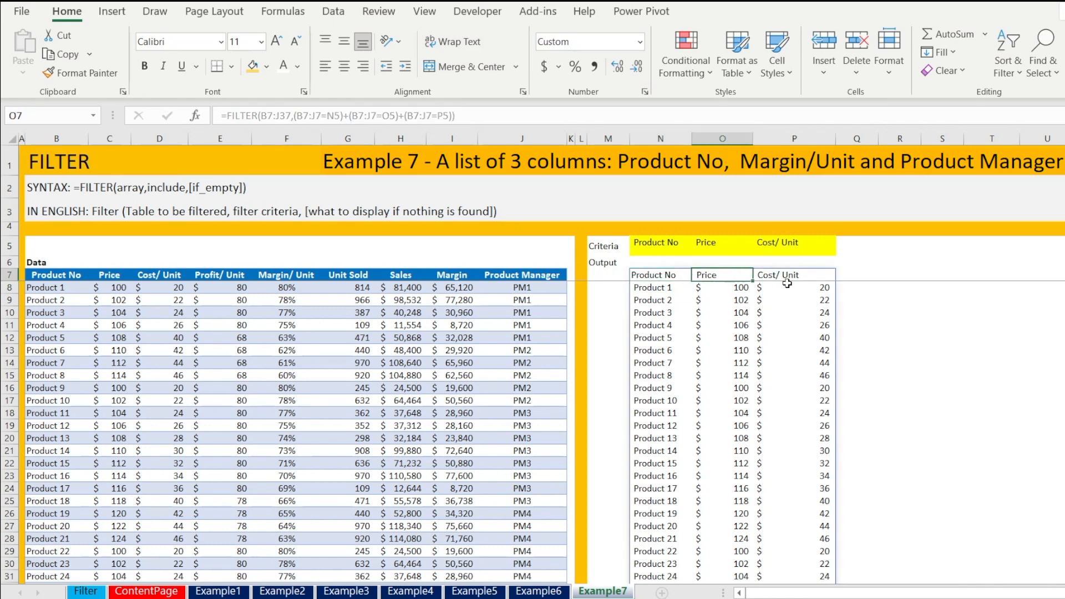
{"action": "key", "text": "Right"}
{"action": "key", "text": "Left"}
{"action": "key", "text": "Left"}
{"action": "key", "text": "Left"}
{"action": "key", "text": "Right"}
{"action": "key", "text": "Down"}
{"action": "key", "text": "Down"}
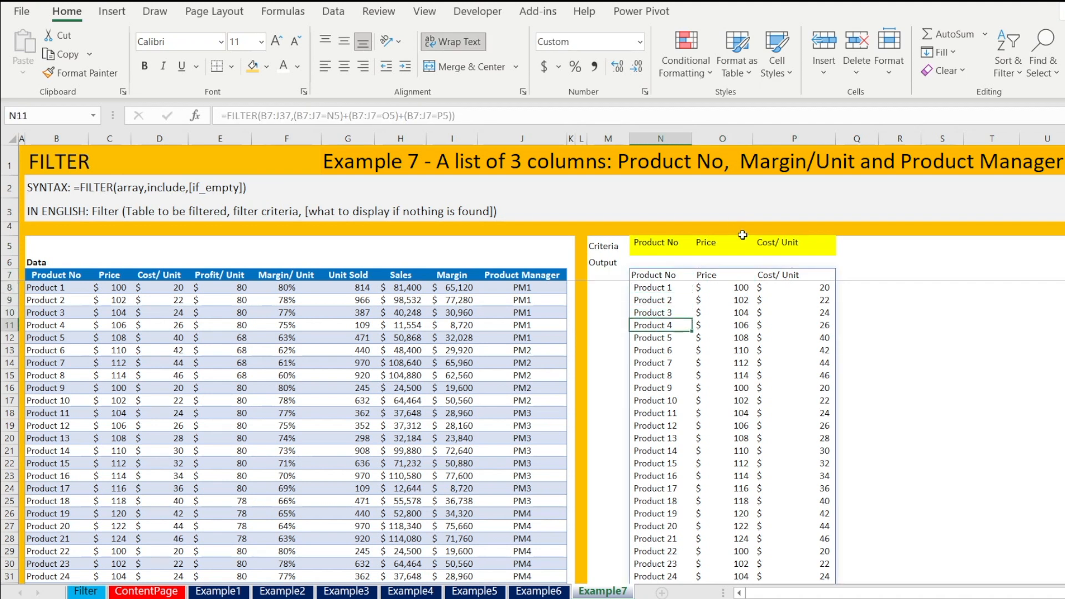
{"action": "scroll", "coordinate": [727, 311], "scroll_direction": "down", "scroll_amount": 1}
{"action": "scroll", "coordinate": [721, 302], "scroll_direction": "up", "scroll_amount": 1}
{"action": "left_click", "coordinate": [802, 275]}
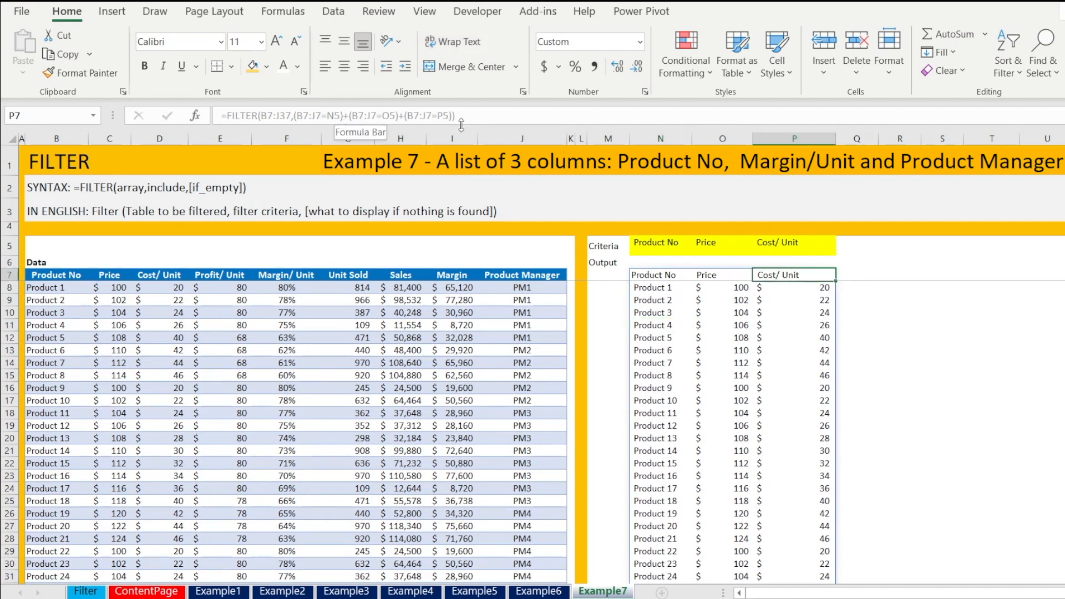
Step: Add a fourth column criterion in Q5 by copying P5 there with its formatting and replacing the text with Product Manager
{"action": "left_click", "coordinate": [784, 240]}
{"action": "key", "text": "ctrl+c"}
{"action": "left_click", "coordinate": [852, 245]}
{"action": "key", "text": "ctrl+v"}
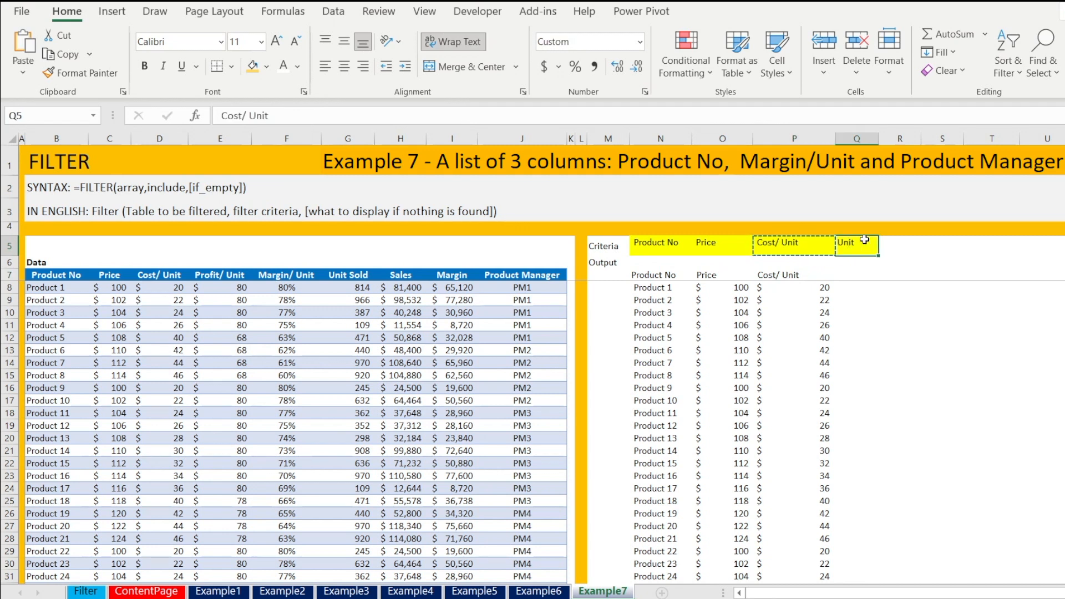
{"action": "type", "text": "Product Manager"}
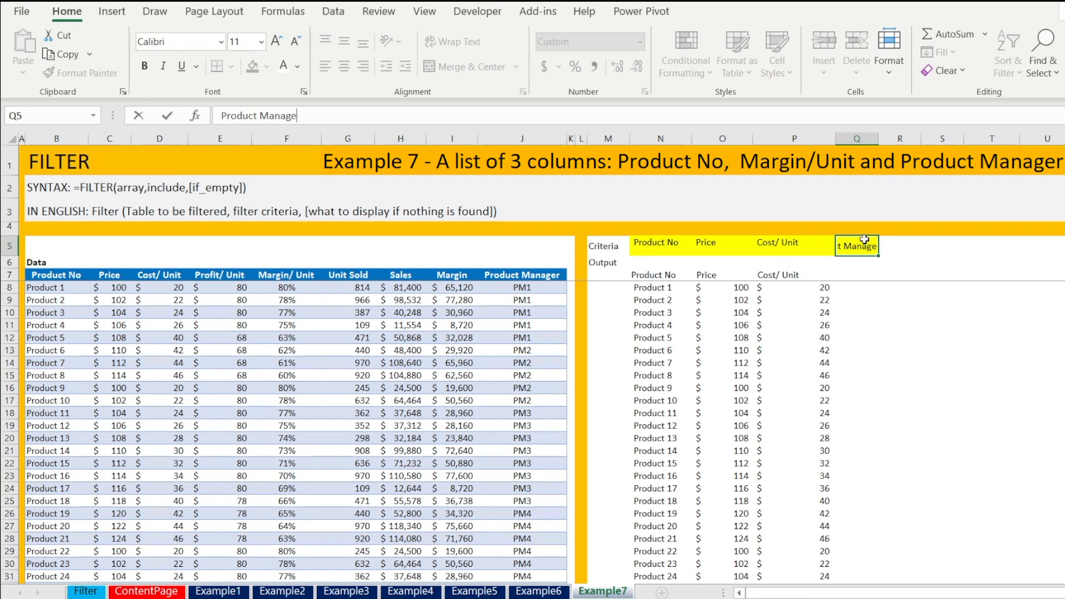
{"action": "key", "text": "Return"}
Step: Reopen the N7 formula's end and append + followed by a copy of the (B7:J7=P5) condition
{"action": "left_click", "coordinate": [653, 278]}
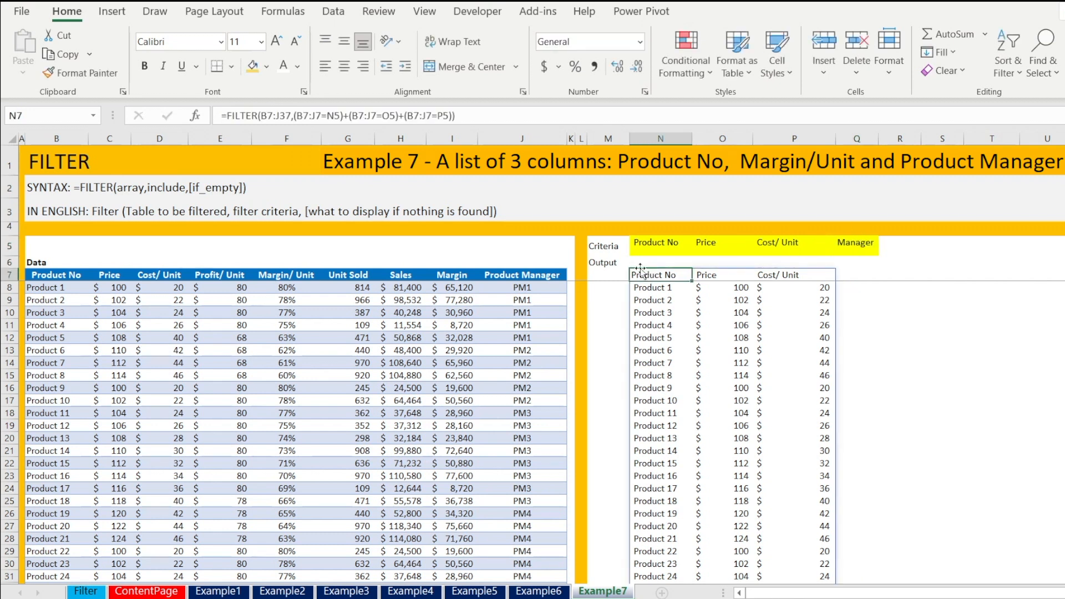
{"action": "left_click", "coordinate": [470, 117]}
{"action": "key", "text": "BackSpace"}
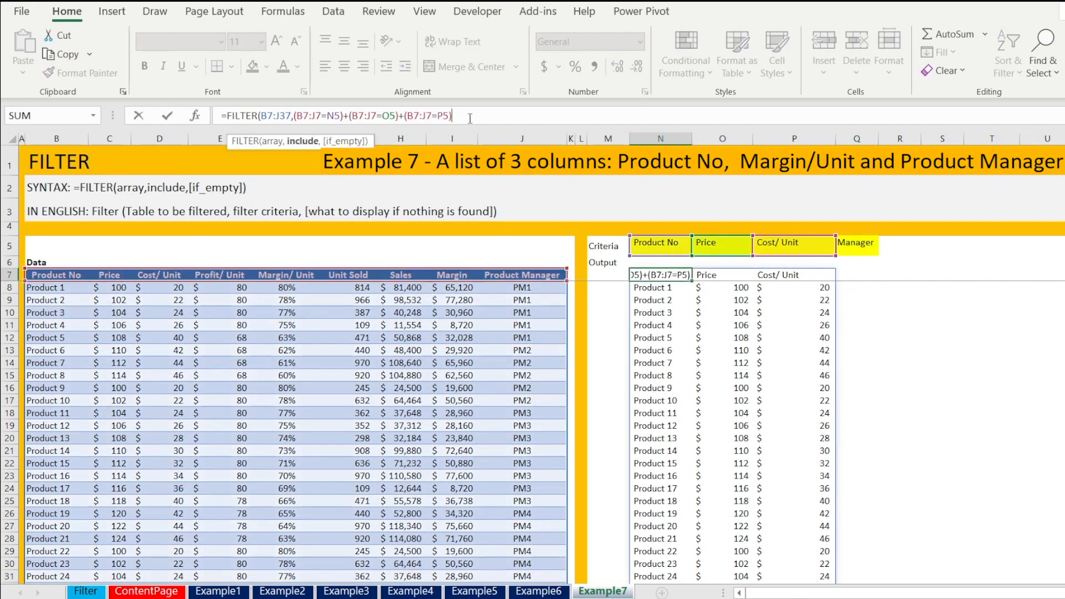
{"action": "type", "text": "+"}
{"action": "left_click_drag", "start_coordinate": [417, 118], "coordinate": [452, 118]}
{"action": "key", "text": "ctrl+c"}
{"action": "left_click", "coordinate": [473, 118]}
{"action": "key", "text": "ctrl+v"}
Step: Change the P5 reference in the fourth condition to Q5, close the FILTER function and enter the formula
{"action": "double_click", "coordinate": [495, 115]}
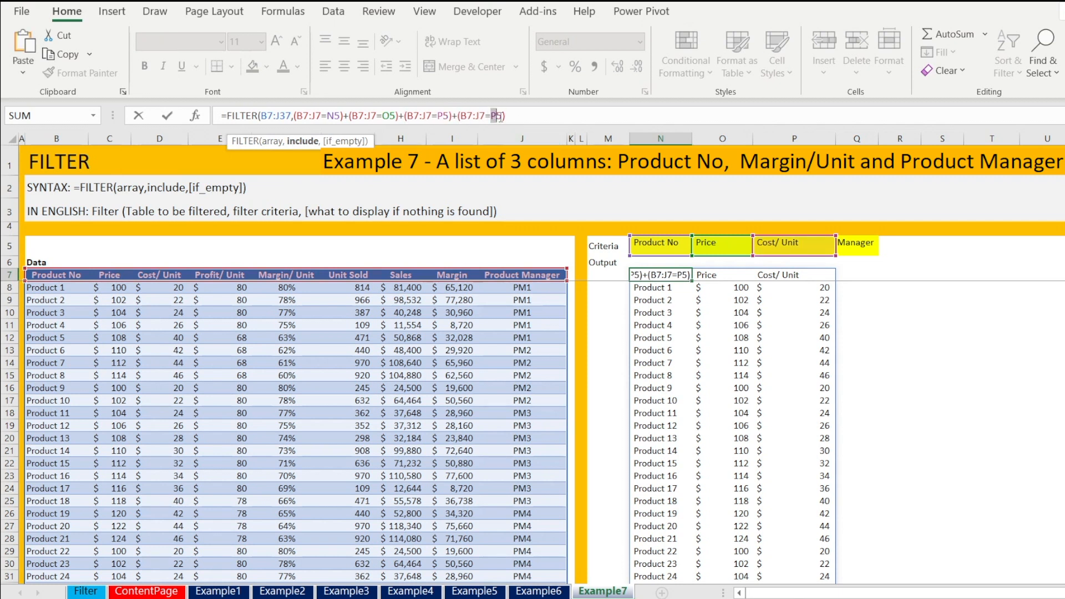
{"action": "left_click", "coordinate": [850, 253]}
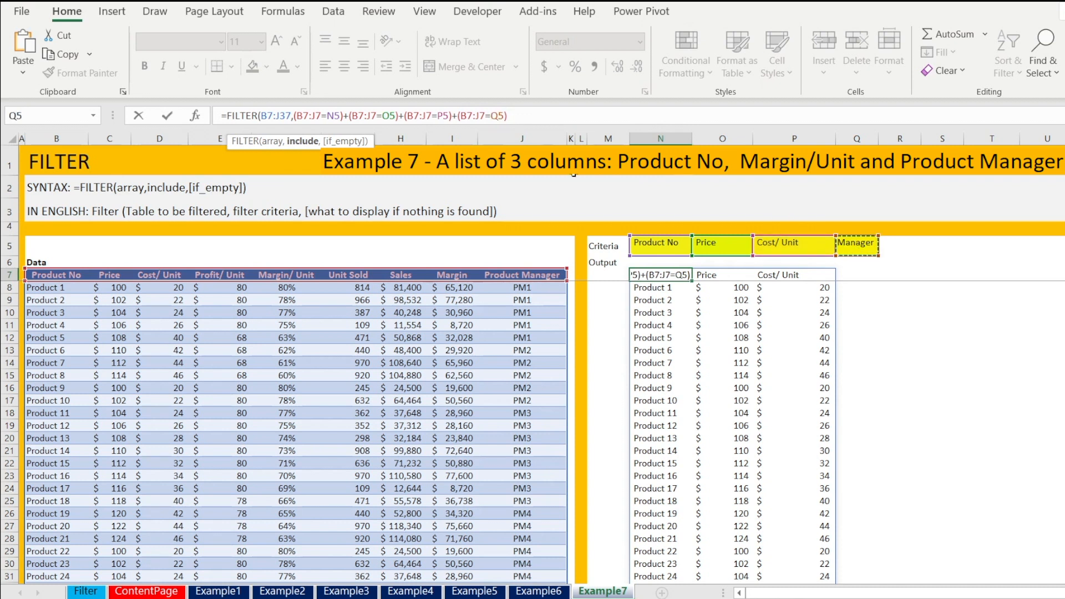
{"action": "left_click", "coordinate": [527, 122]}
{"action": "key", "text": "Return"}
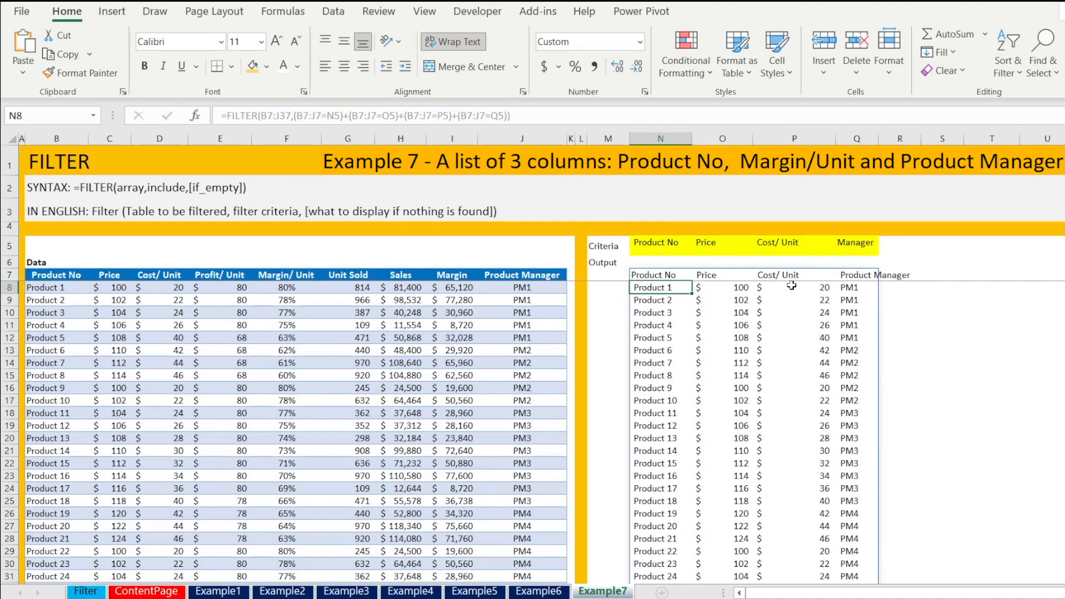
Step: Replace the column criteria in O5 with Sales and in P5 with Margin, and check the output below
{"action": "left_click_drag", "start_coordinate": [660, 244], "coordinate": [867, 253]}
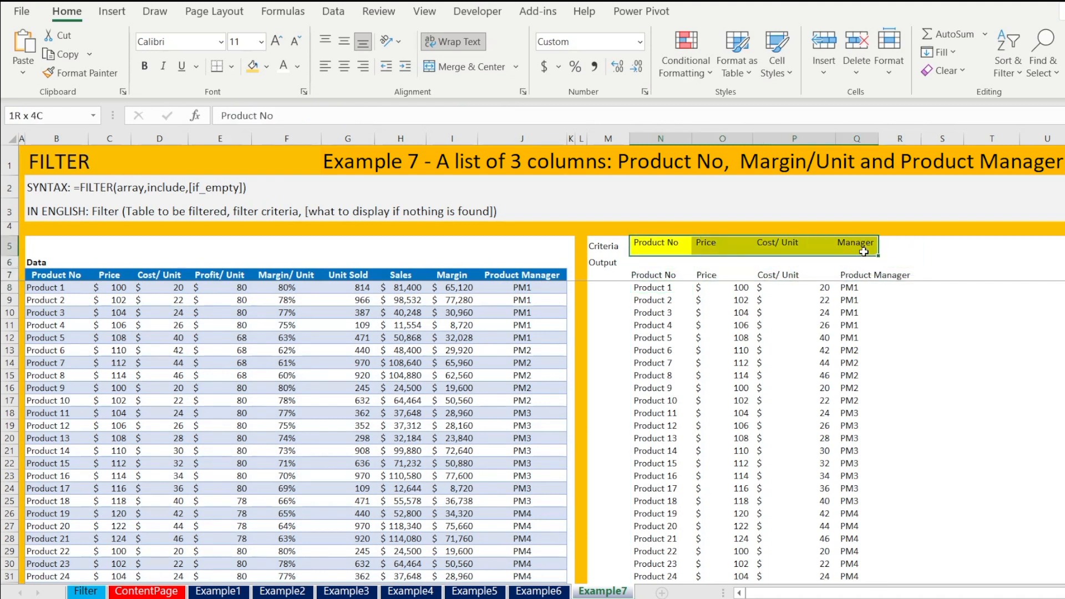
{"action": "left_click", "coordinate": [733, 254]}
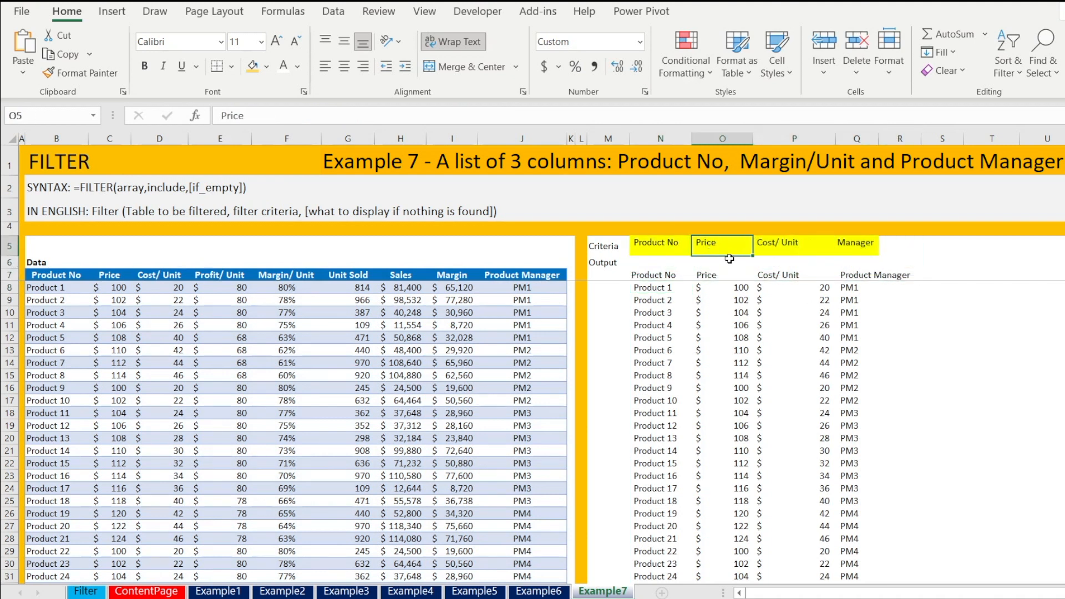
{"action": "key", "text": "Right"}
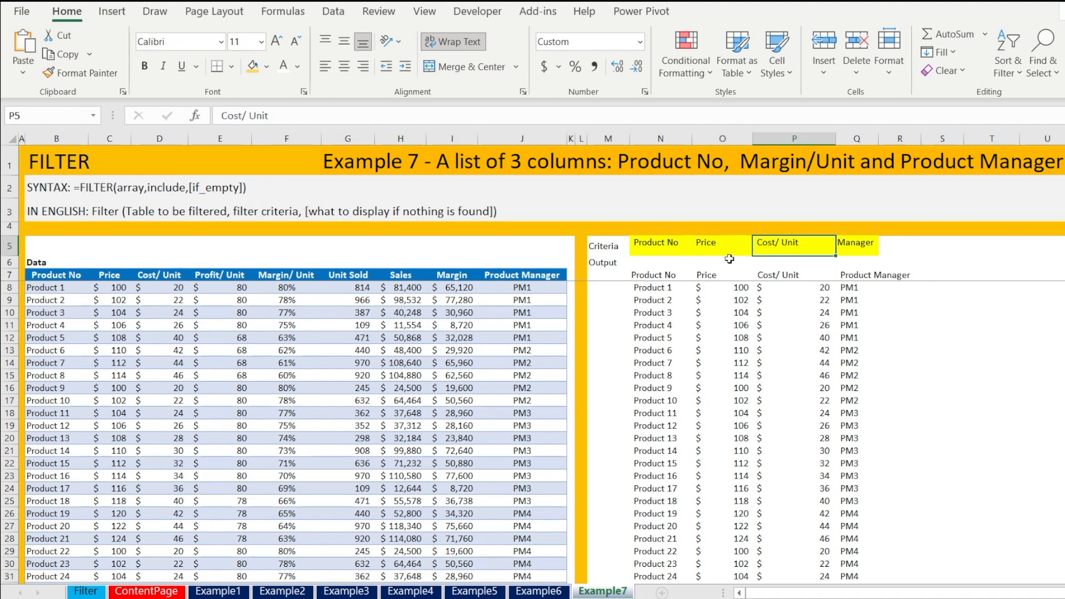
{"action": "key", "text": "Left"}
{"action": "type", "text": "Sales"}
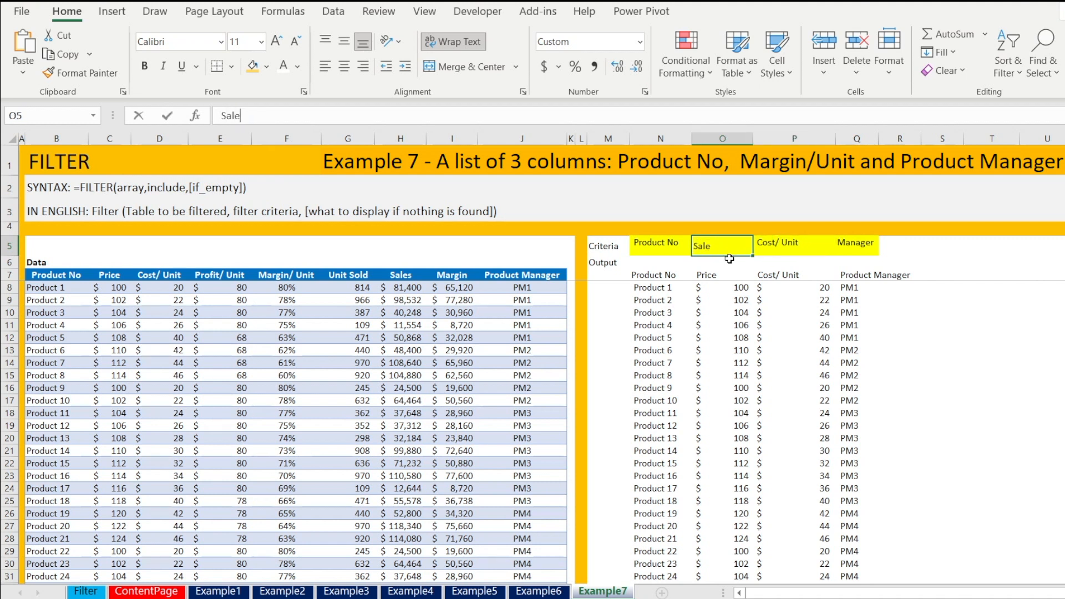
{"action": "key", "text": "Right"}
{"action": "type", "text": "Margin"}
{"action": "key", "text": "Return"}
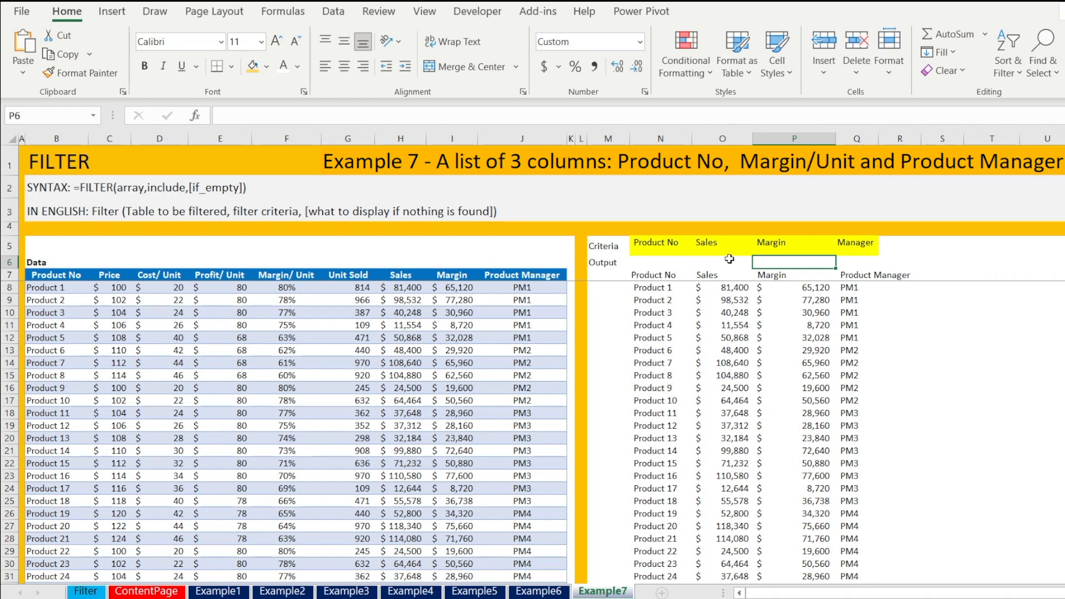
{"action": "key", "text": "Down"}
{"action": "key", "text": "Down"}
{"action": "key", "text": "Down"}
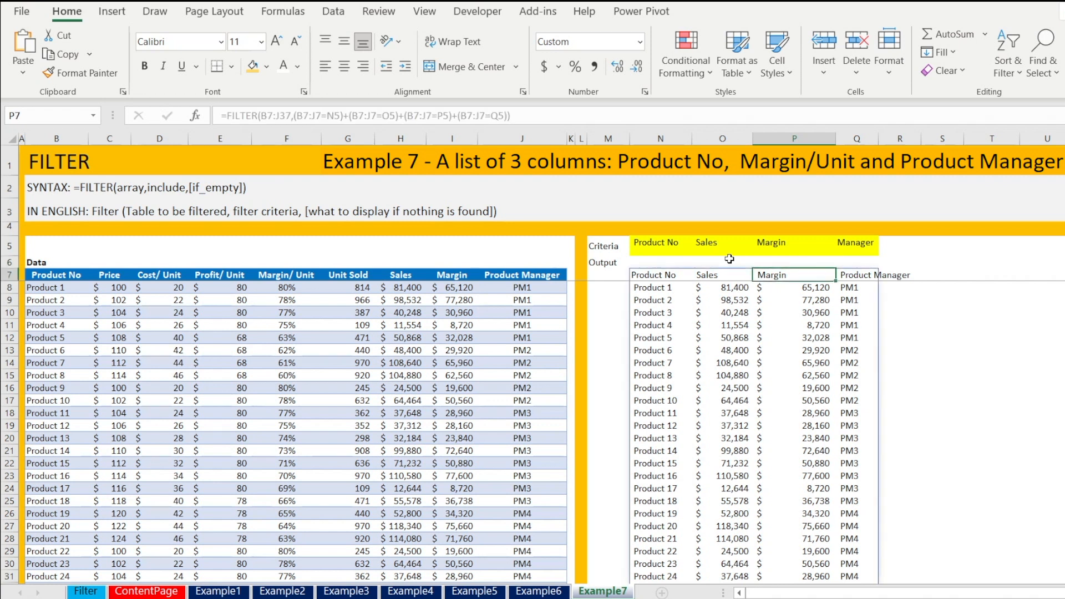